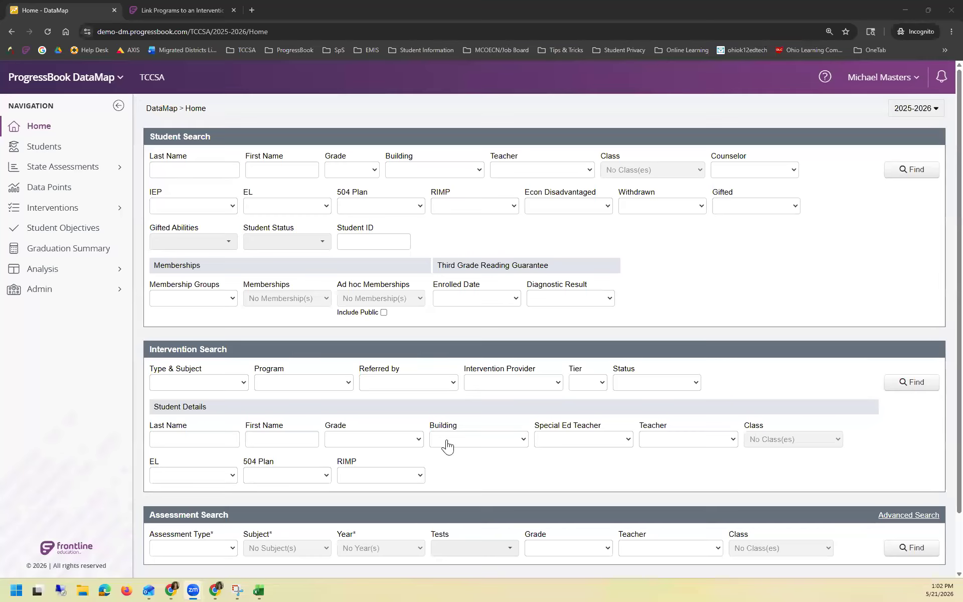
Step: Examine the Intervention Search filter options for Type & Subject, Program, Referred by, Tier and RIMP
{"action": "scroll", "coordinate": [359, 407], "scroll_direction": "down", "scroll_amount": 1}
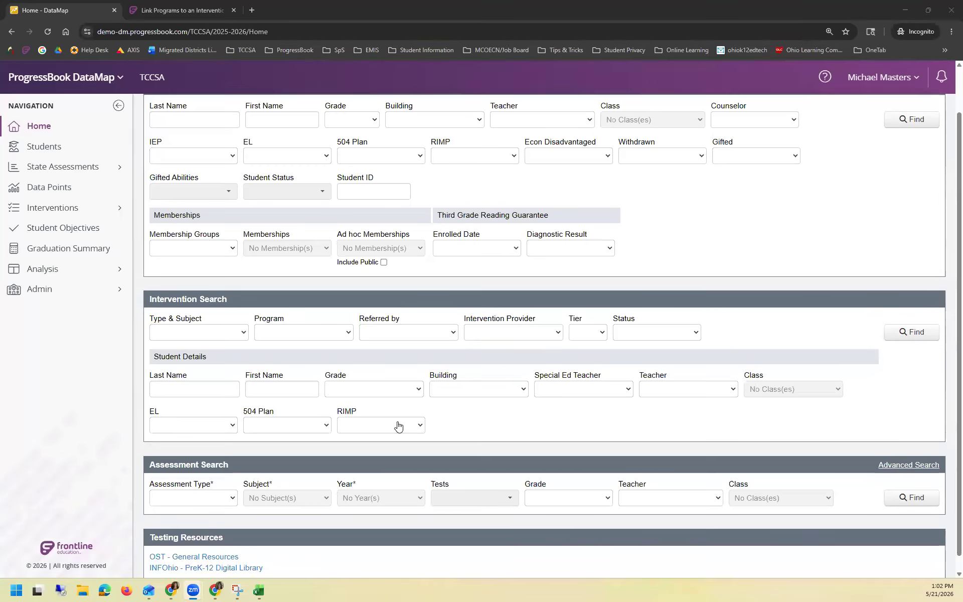
{"action": "left_click", "coordinate": [223, 333]}
{"action": "left_click", "coordinate": [223, 335]}
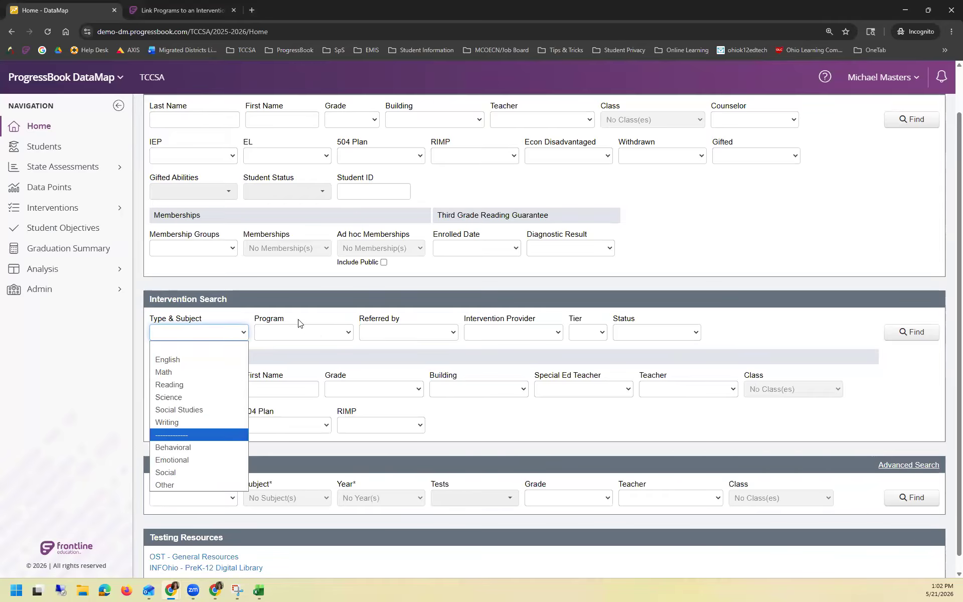
{"action": "left_click", "coordinate": [300, 333]}
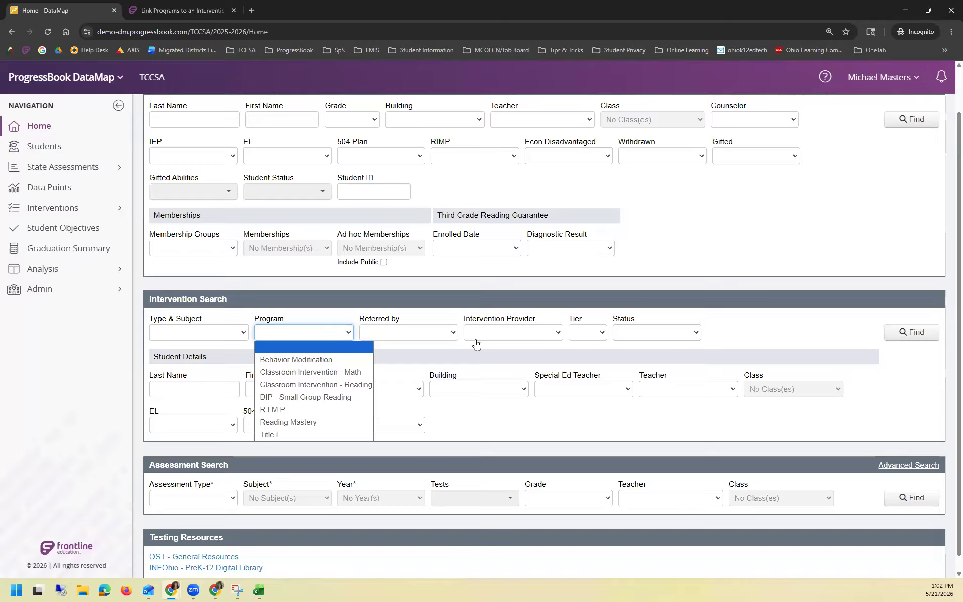
{"action": "left_click", "coordinate": [434, 341]}
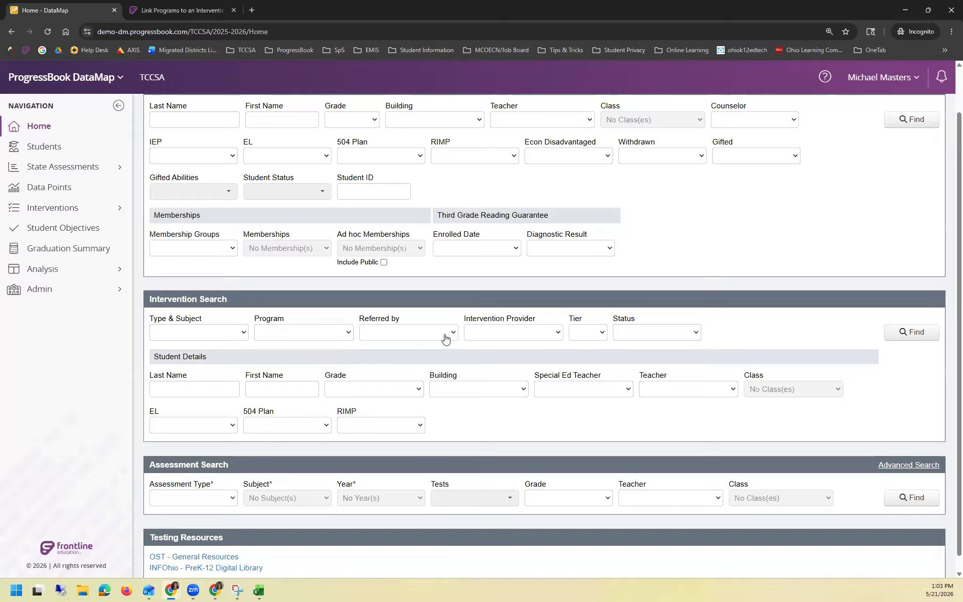
{"action": "left_click", "coordinate": [445, 335]}
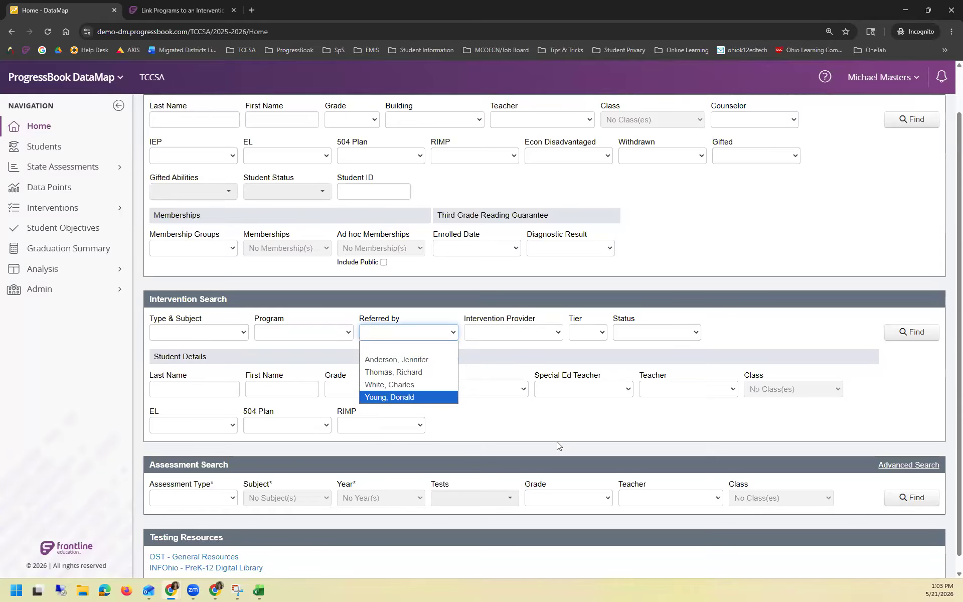
{"action": "left_click", "coordinate": [584, 400]}
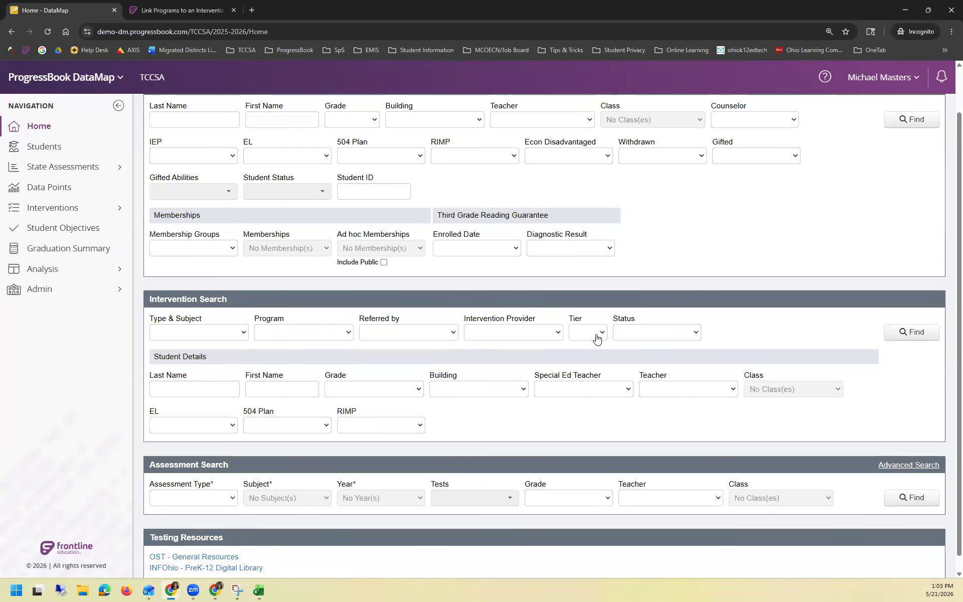
{"action": "scroll", "coordinate": [597, 339], "scroll_direction": "up", "scroll_amount": 1}
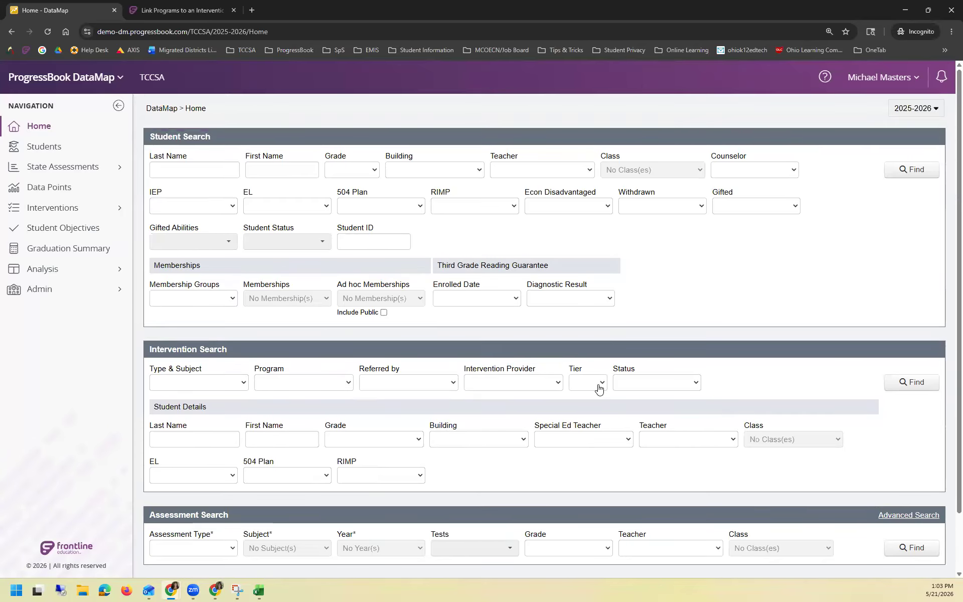
{"action": "left_click", "coordinate": [599, 389]}
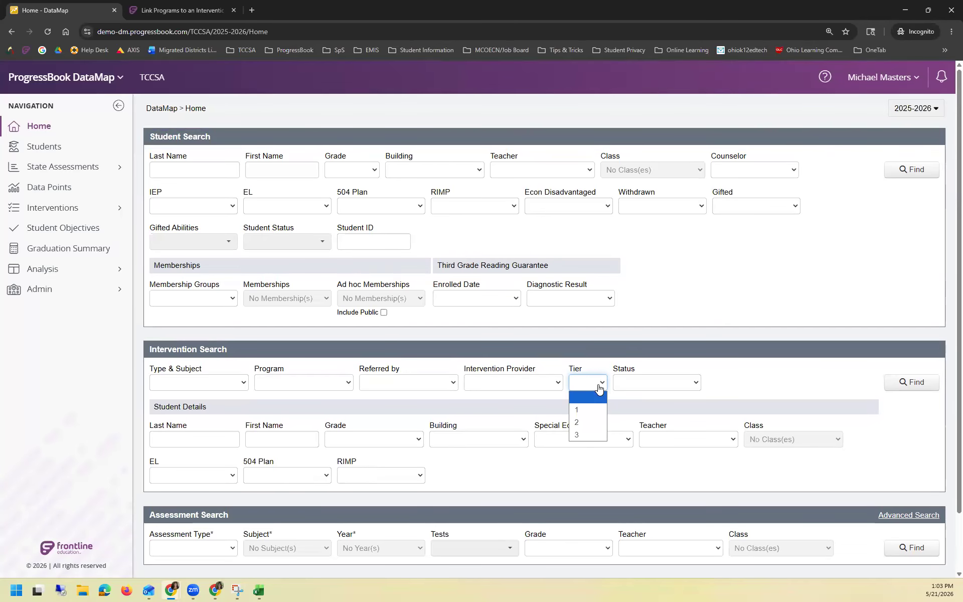
{"action": "left_click", "coordinate": [476, 485]}
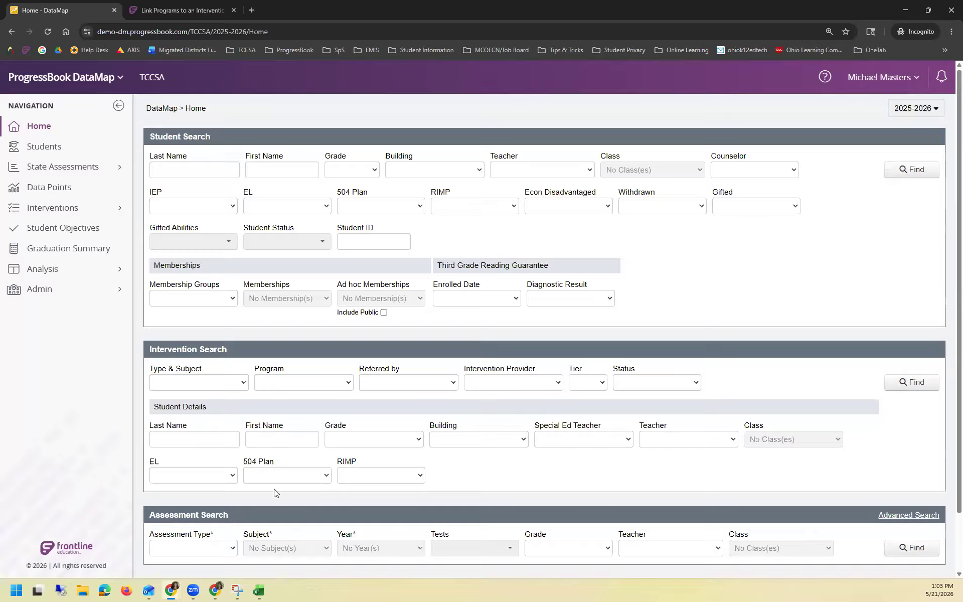
{"action": "left_click", "coordinate": [364, 477]}
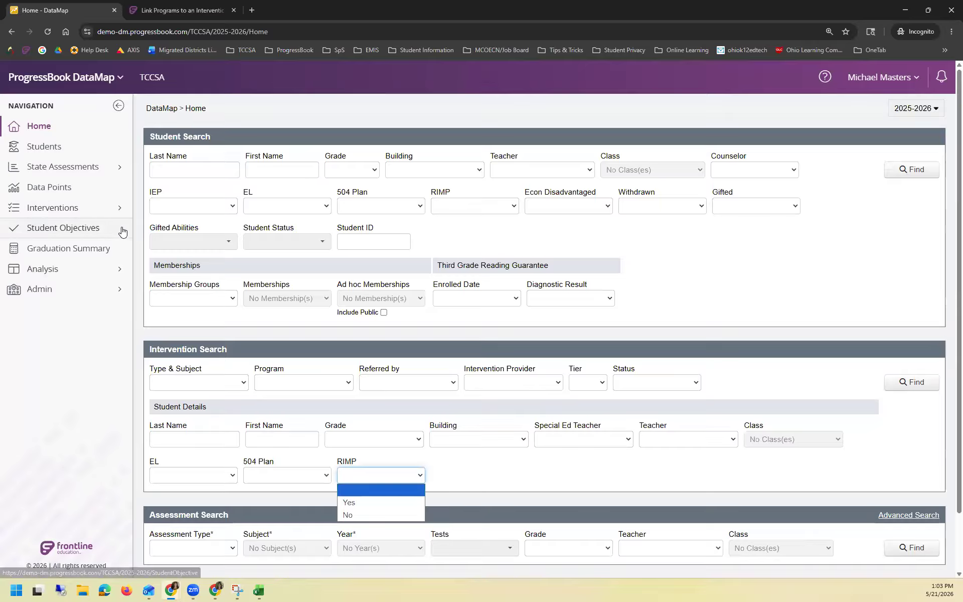
{"action": "left_click", "coordinate": [592, 482]}
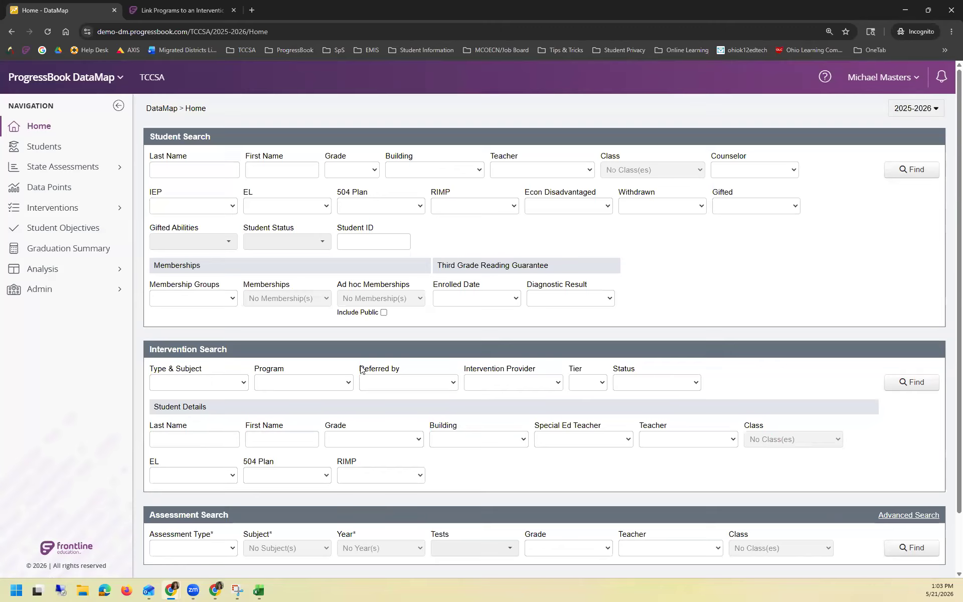
Step: Search for student interventions in the Reading Mastery program and look through the resulting list
{"action": "left_click", "coordinate": [221, 384]}
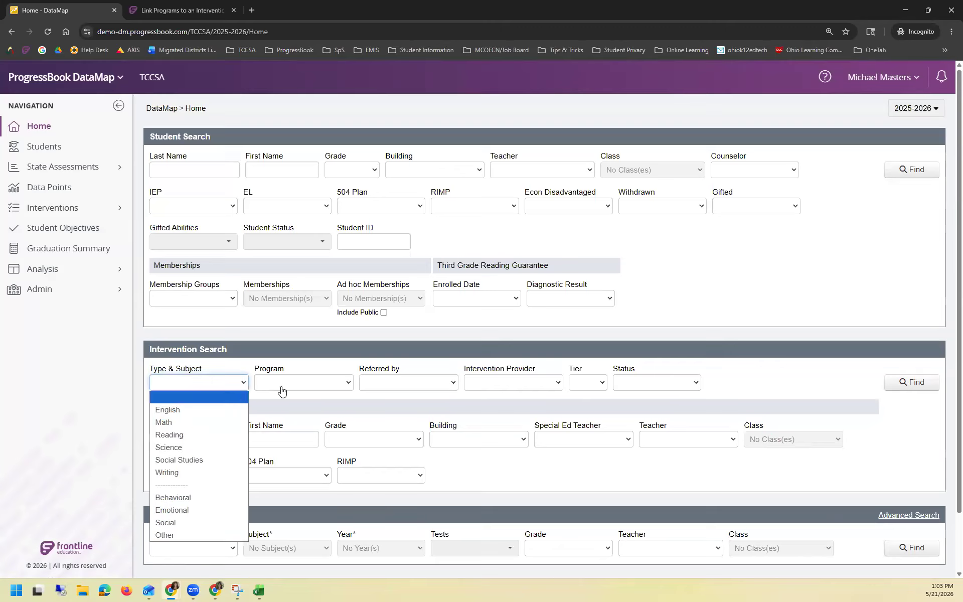
{"action": "left_click", "coordinate": [281, 391]}
{"action": "left_click", "coordinate": [339, 470]}
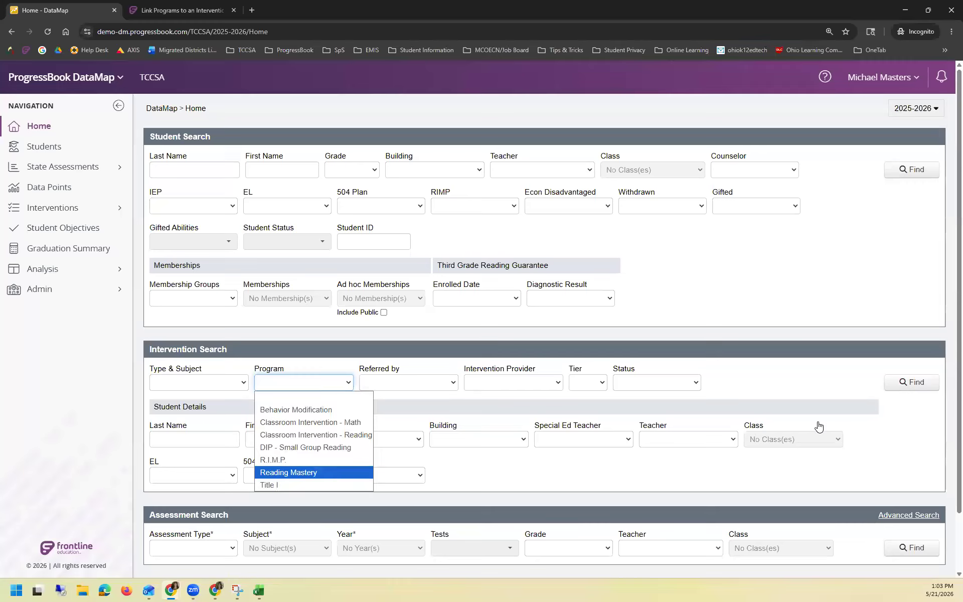
{"action": "left_click", "coordinate": [919, 383]}
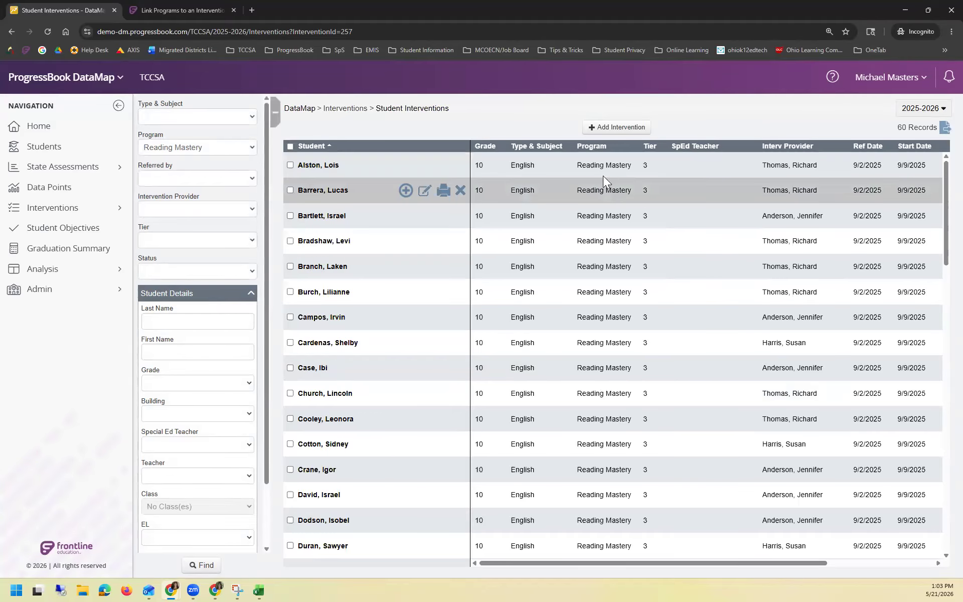
{"action": "scroll", "coordinate": [575, 506], "scroll_direction": "down", "scroll_amount": 1}
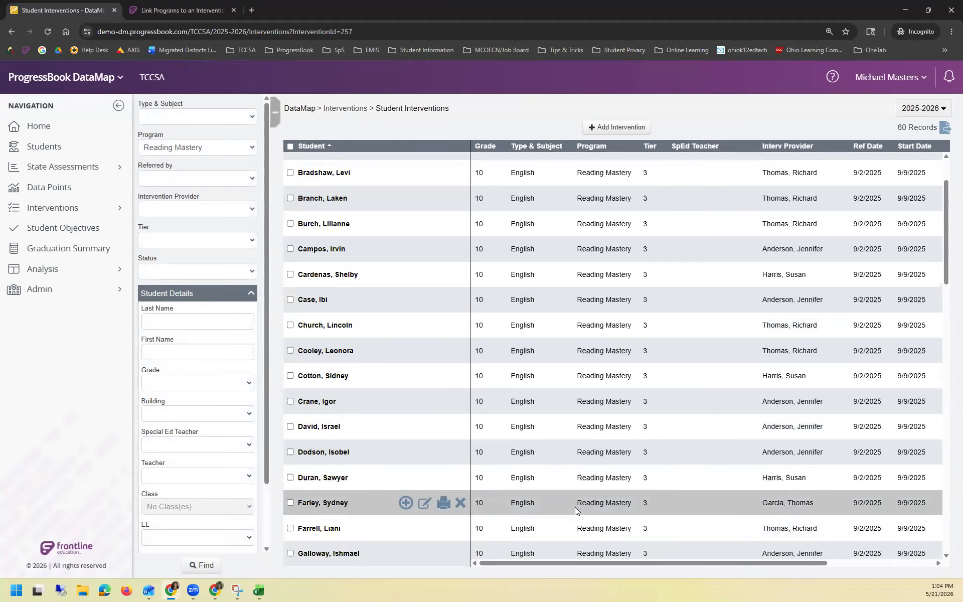
{"action": "scroll", "coordinate": [575, 507], "scroll_direction": "up", "scroll_amount": 1}
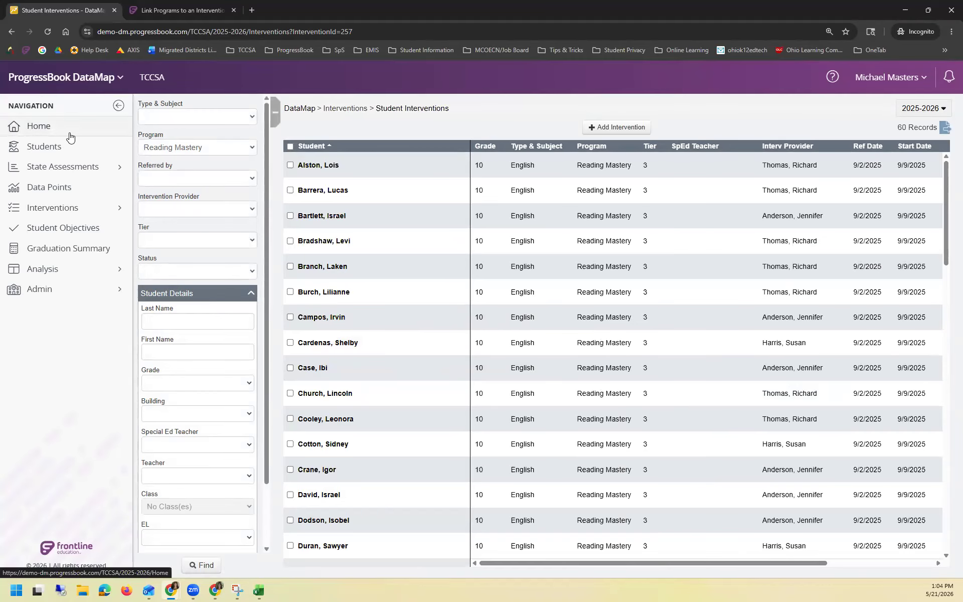
Step: Open the Students list and sort it so that students with an intervention come first
{"action": "left_click", "coordinate": [78, 153]}
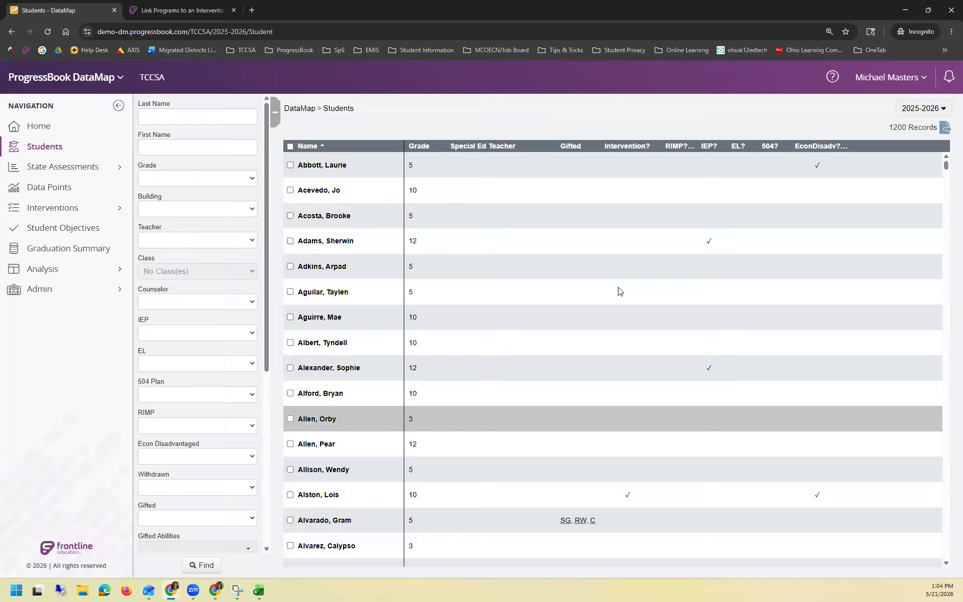
{"action": "left_click", "coordinate": [624, 148]}
{"action": "left_click", "coordinate": [624, 150]}
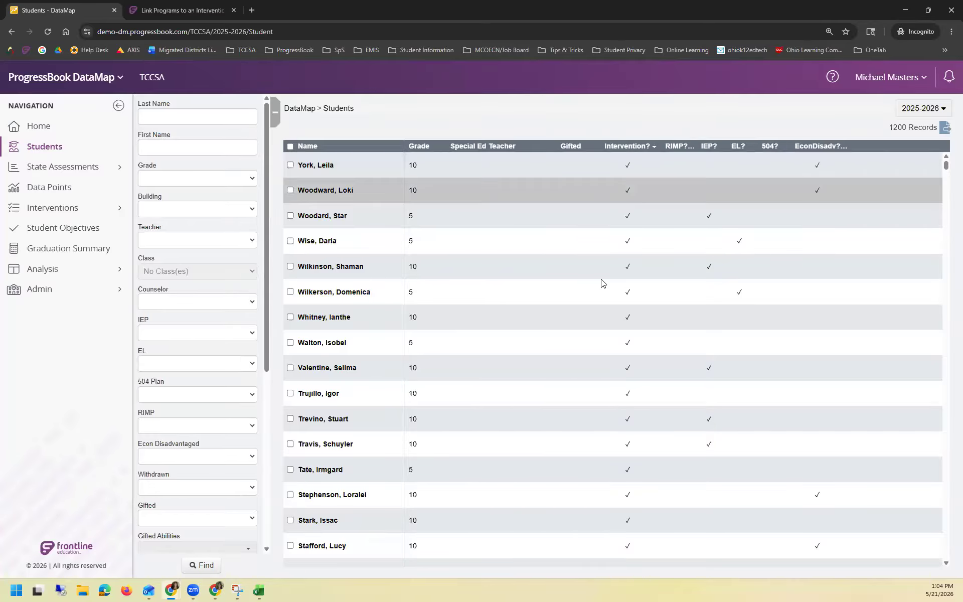
{"action": "scroll", "coordinate": [610, 451], "scroll_direction": "down", "scroll_amount": 2}
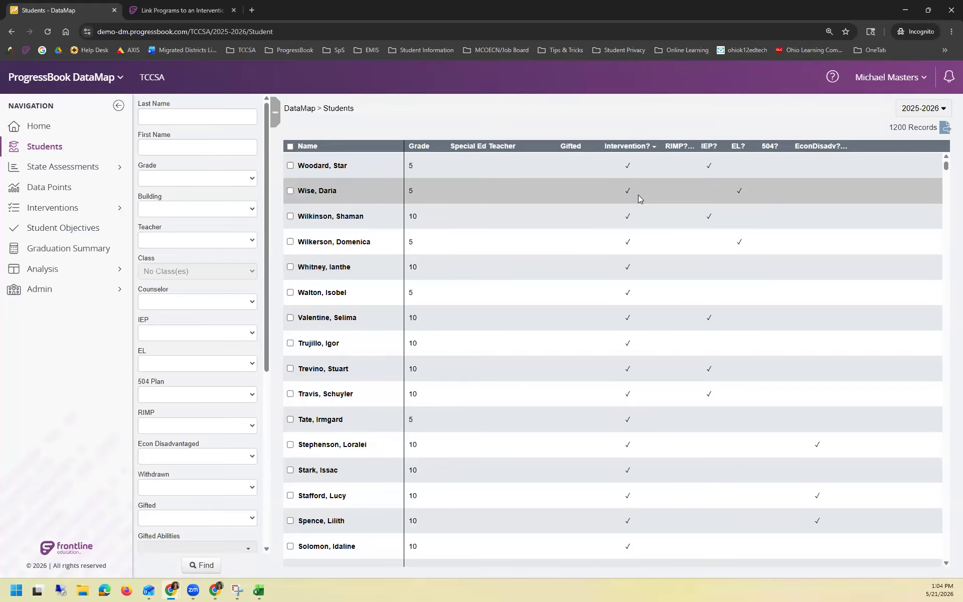
Step: Open the roadmap of the first student in the sorted list and expand the full intervention history
{"action": "scroll", "coordinate": [638, 194], "scroll_direction": "up", "scroll_amount": 2}
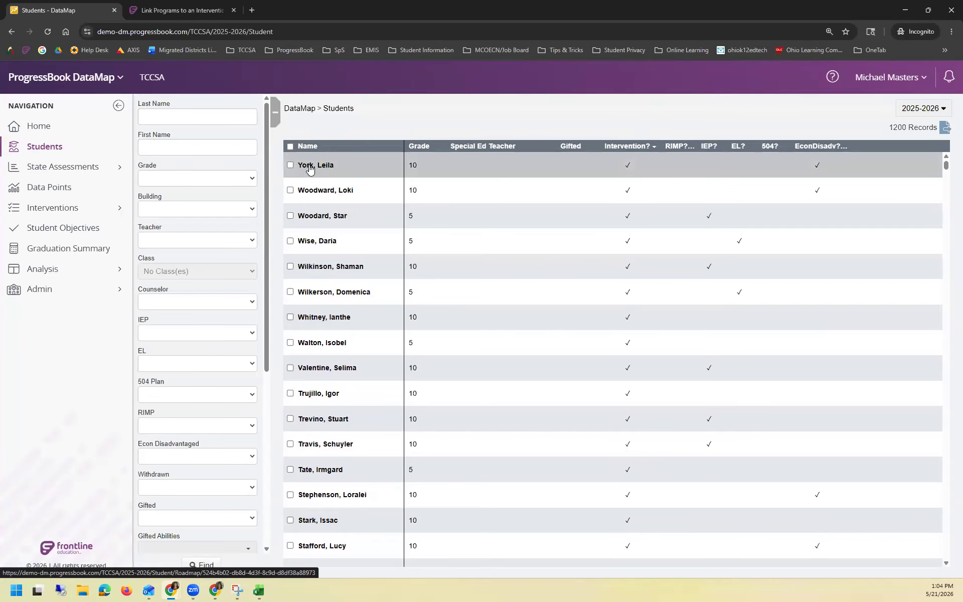
{"action": "left_click", "coordinate": [331, 175]}
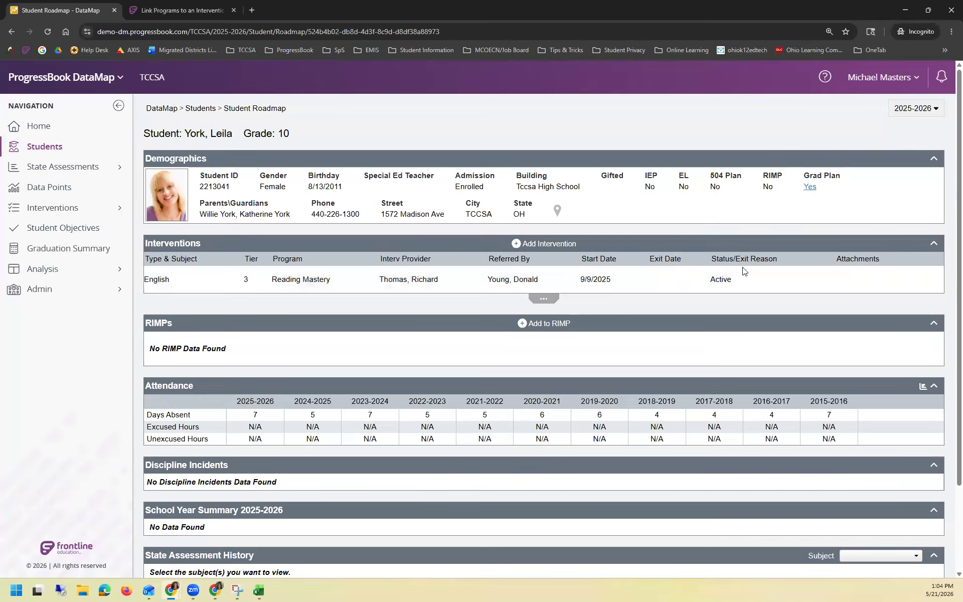
{"action": "left_click", "coordinate": [543, 300]}
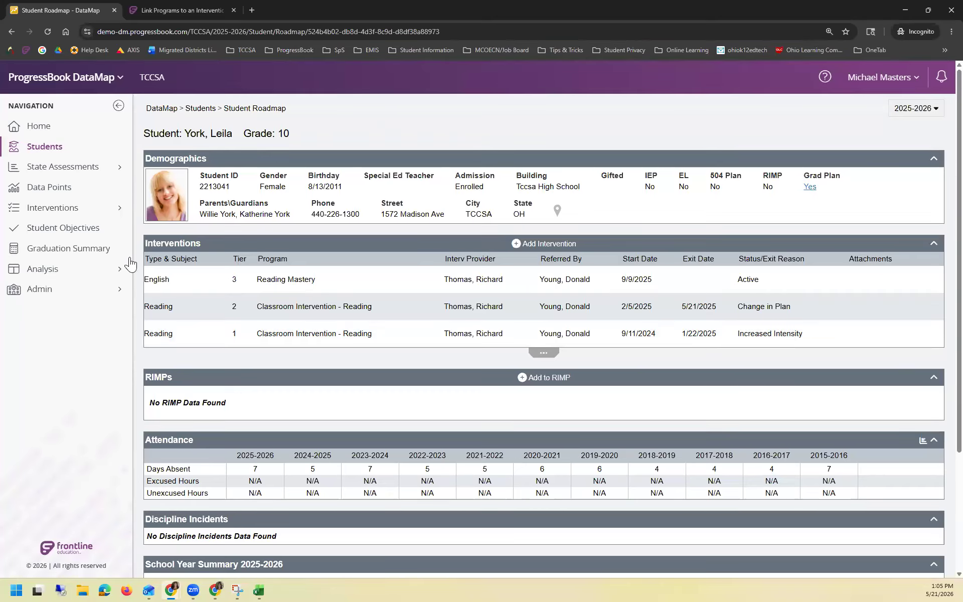
Step: Go to Manage Intervention Programs in the admin area and review the list of existing programs
{"action": "left_click", "coordinate": [64, 298]}
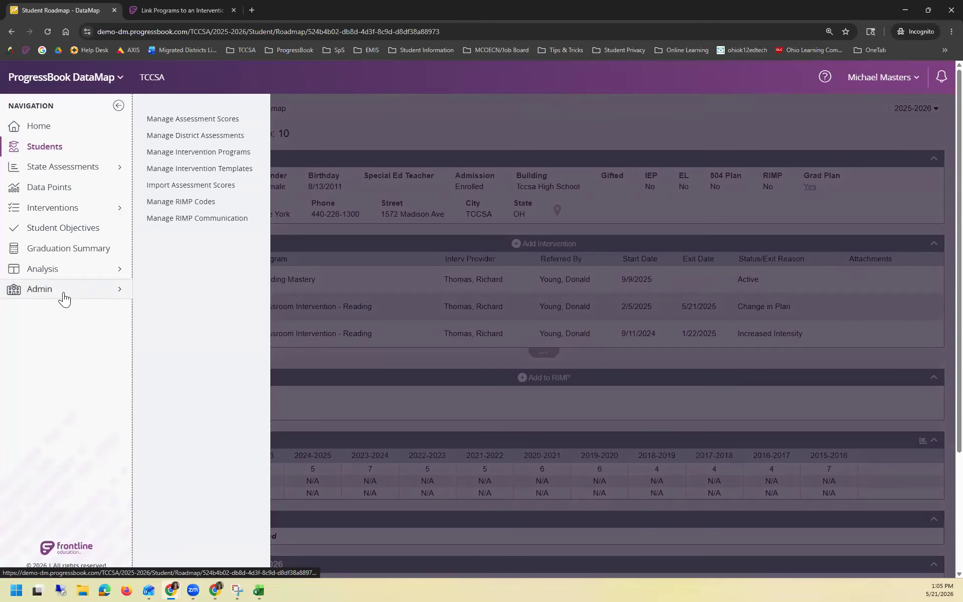
{"action": "left_click", "coordinate": [226, 153]}
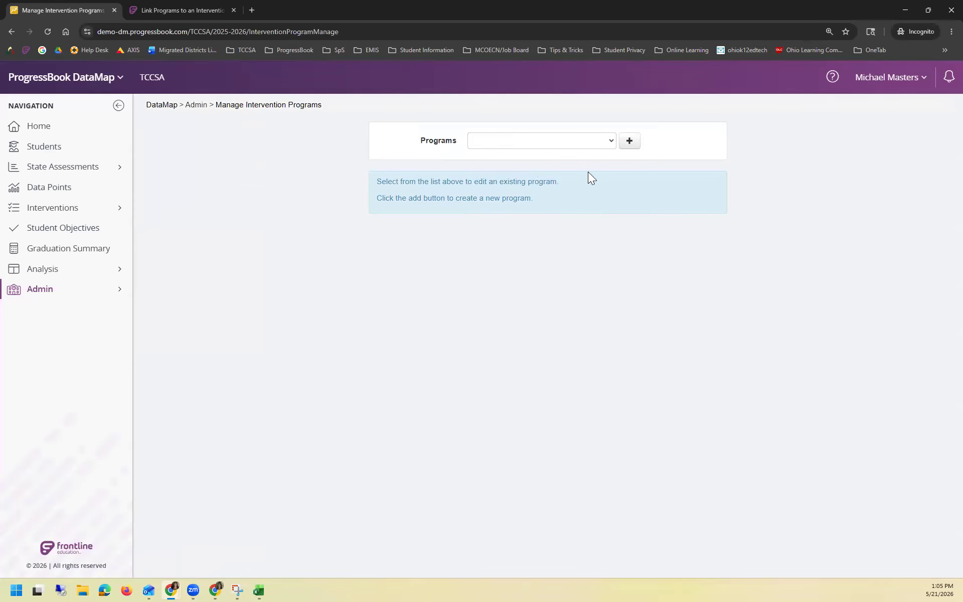
{"action": "left_click", "coordinate": [522, 146]}
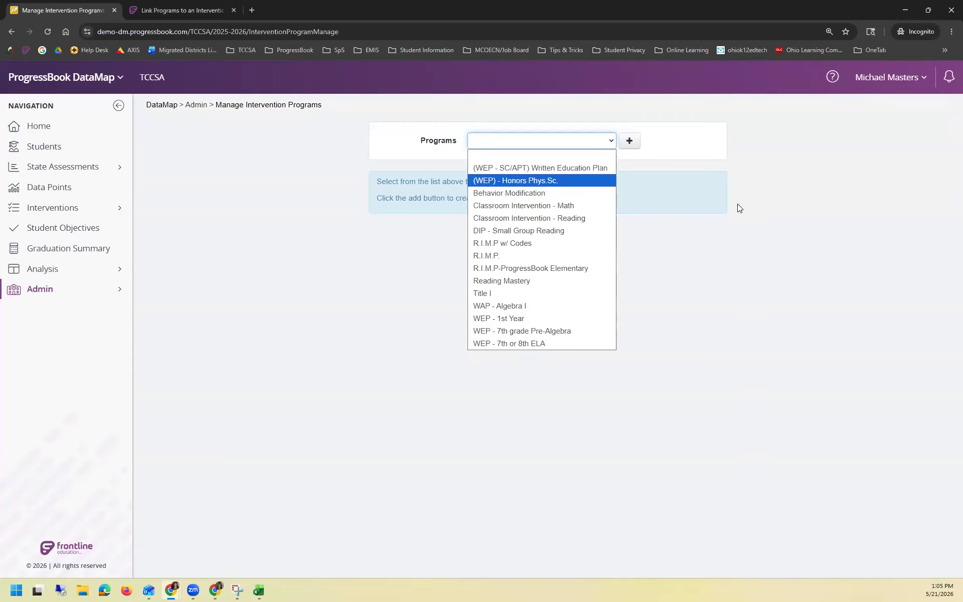
{"action": "key", "text": "Down"}
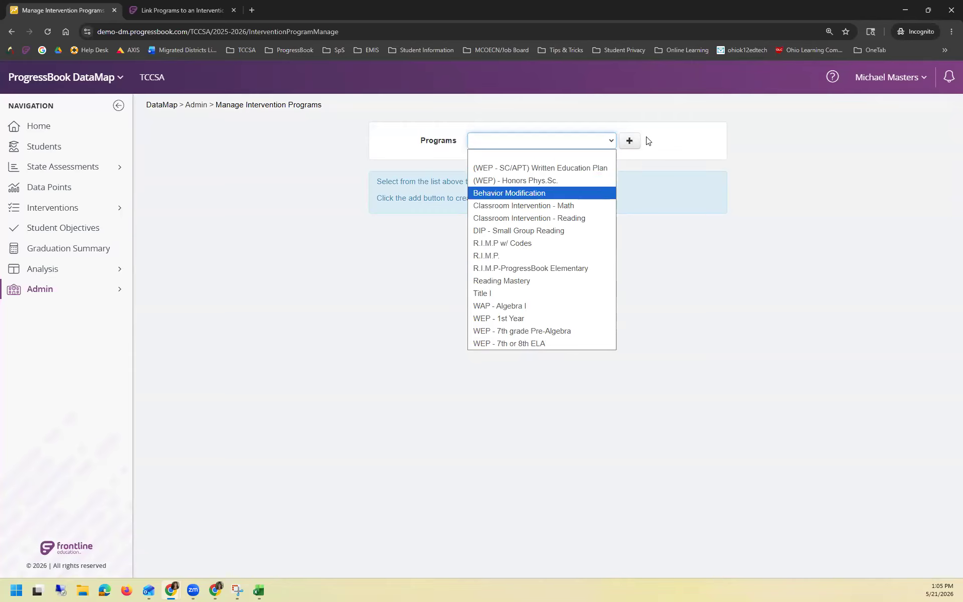
Step: Start a new intervention program named MTSS and mark it as active
{"action": "left_click", "coordinate": [631, 141]}
{"action": "left_click", "coordinate": [629, 141]}
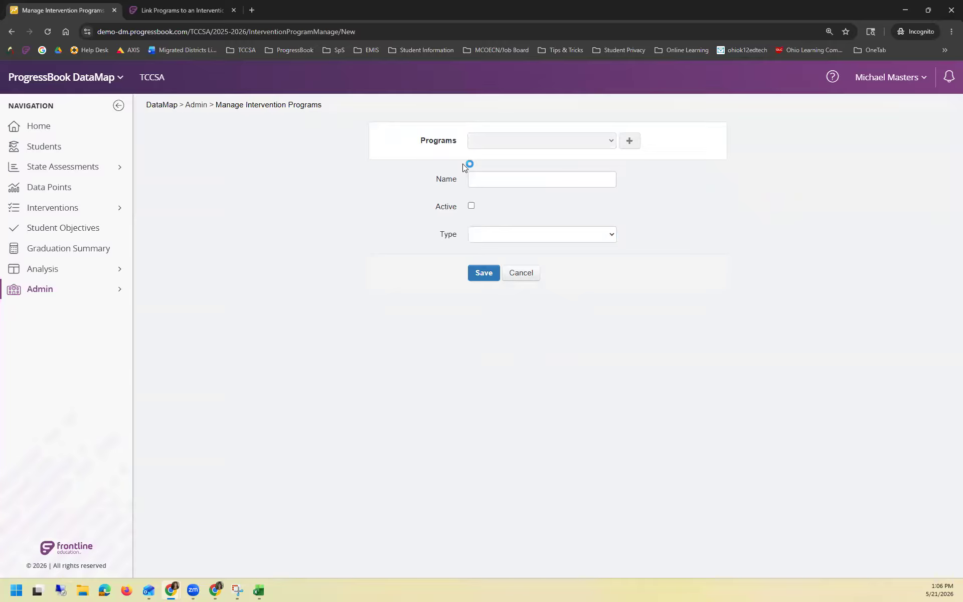
{"action": "left_click", "coordinate": [504, 183]}
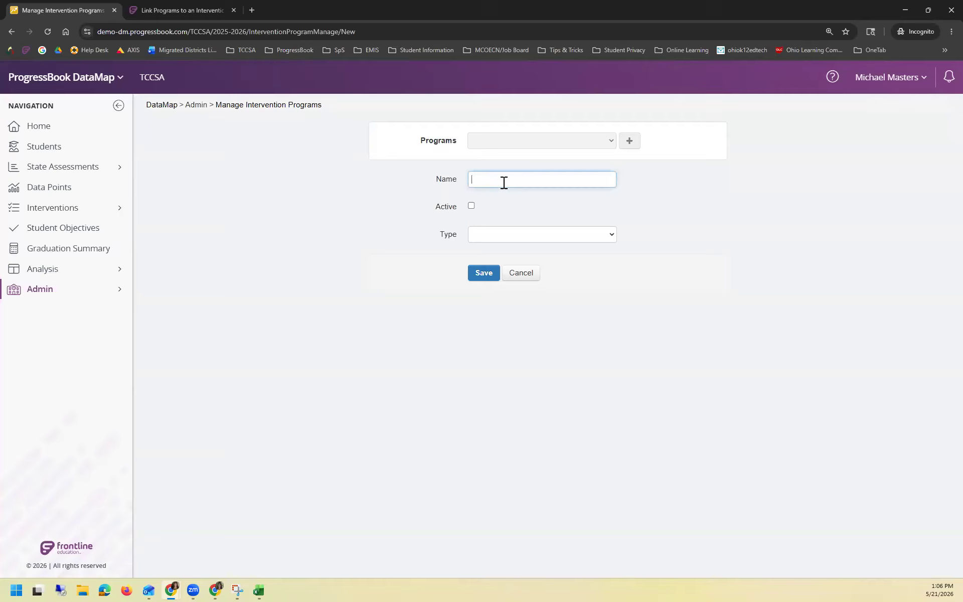
{"action": "type", "text": "MTS"}
{"action": "left_click", "coordinate": [471, 206]}
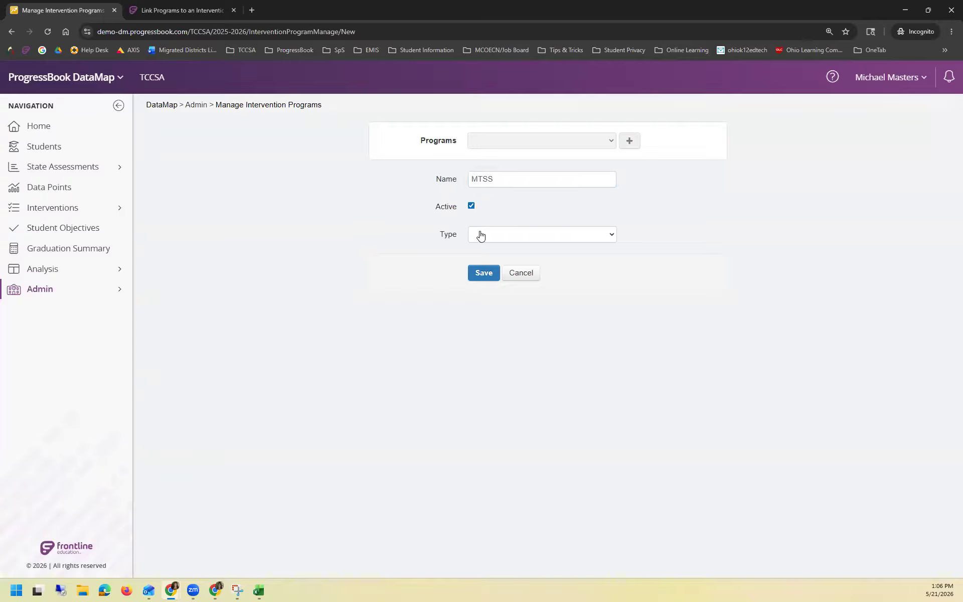
Step: Set the new program's type to Subject specific and its subject to Reading
{"action": "left_click", "coordinate": [482, 235]}
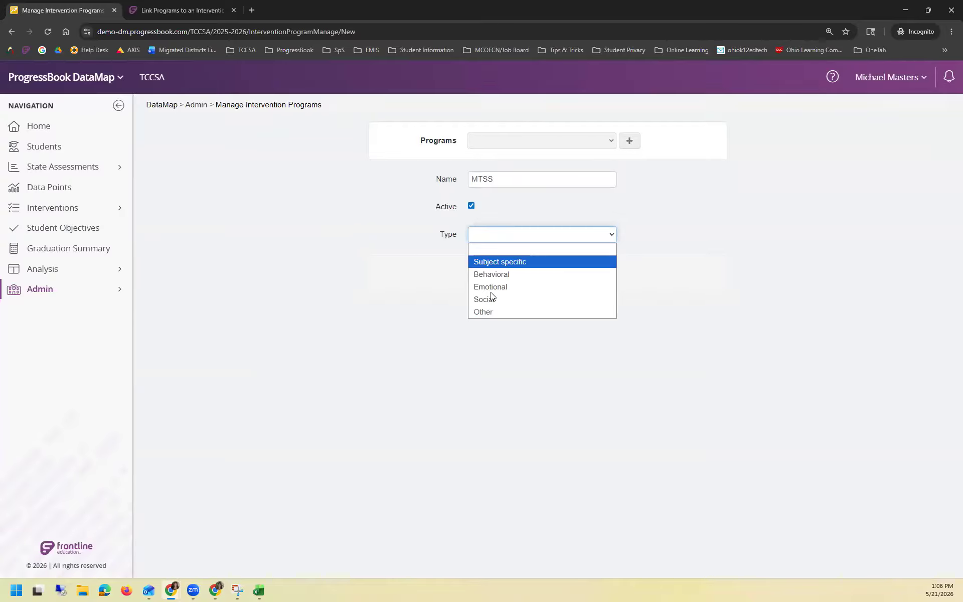
{"action": "left_click", "coordinate": [504, 261]}
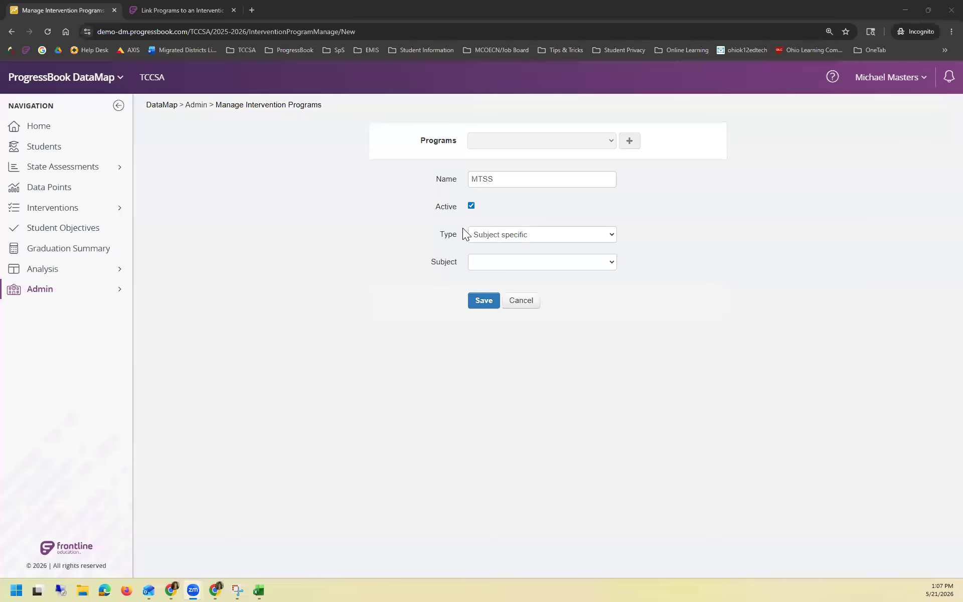
{"action": "left_click", "coordinate": [489, 270]}
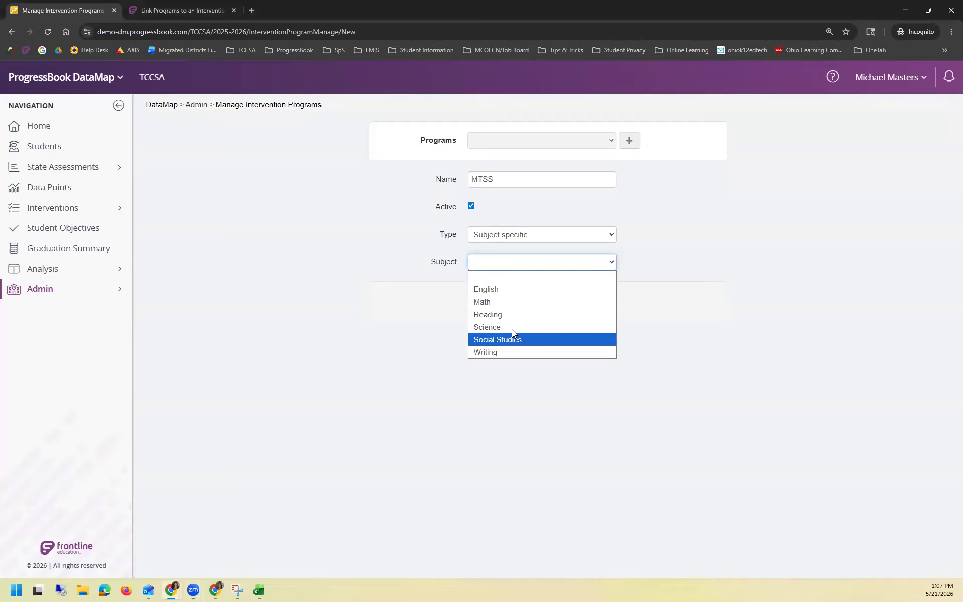
{"action": "left_click", "coordinate": [514, 315]}
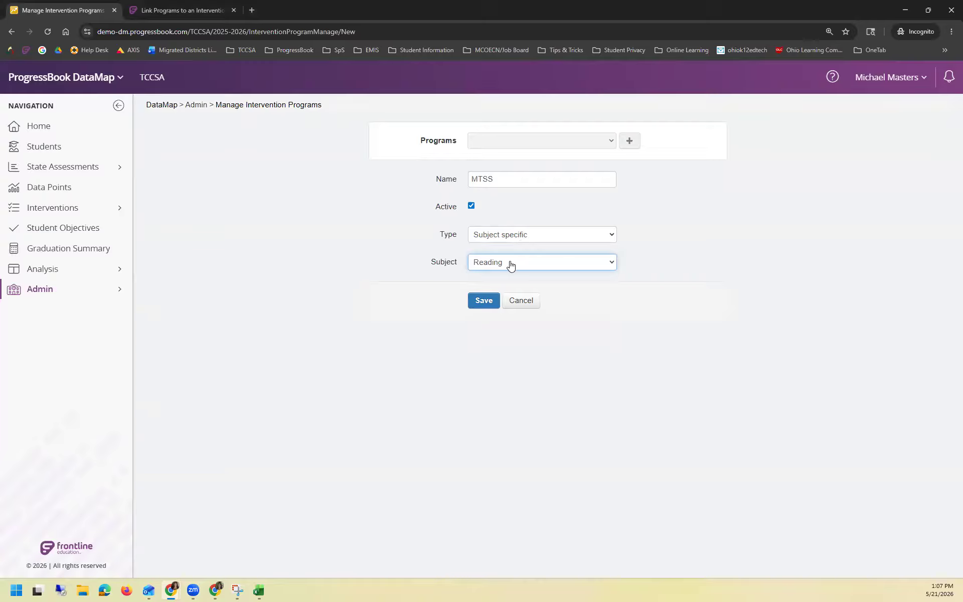
{"action": "left_click", "coordinate": [504, 236]}
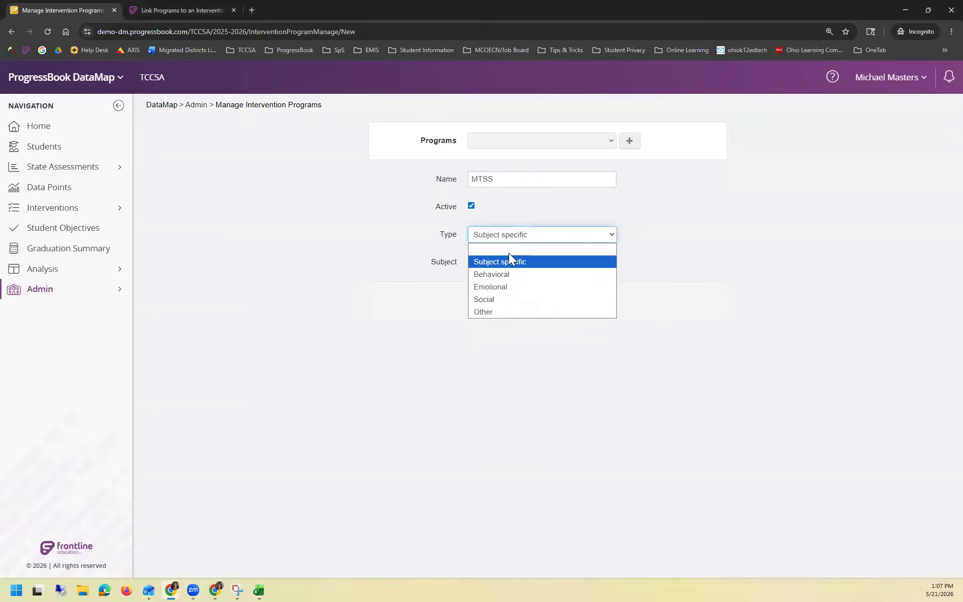
{"action": "left_click", "coordinate": [702, 263]}
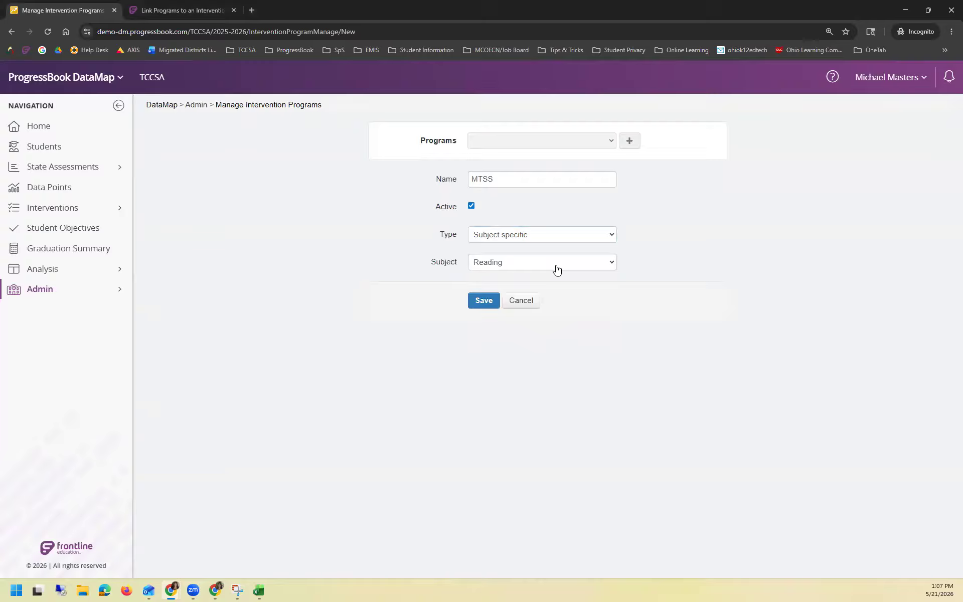
Step: Save the new MTSS intervention program with its Reading subject
{"action": "left_click", "coordinate": [555, 265]}
{"action": "left_click", "coordinate": [660, 296]}
{"action": "left_click", "coordinate": [490, 301]}
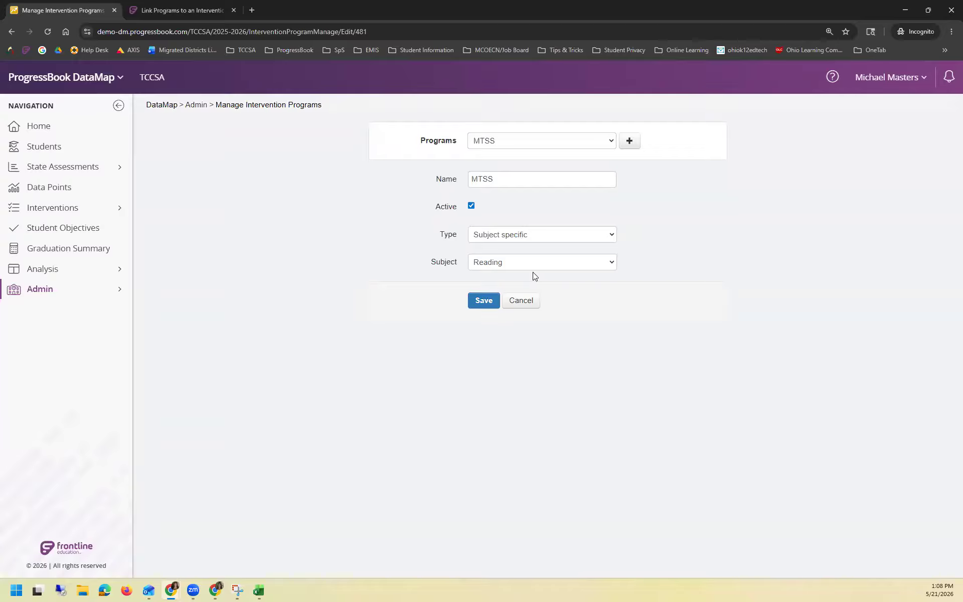
Step: Open the roadmap of the first grade 3 student in the Students list and start adding an intervention
{"action": "left_click", "coordinate": [110, 147]}
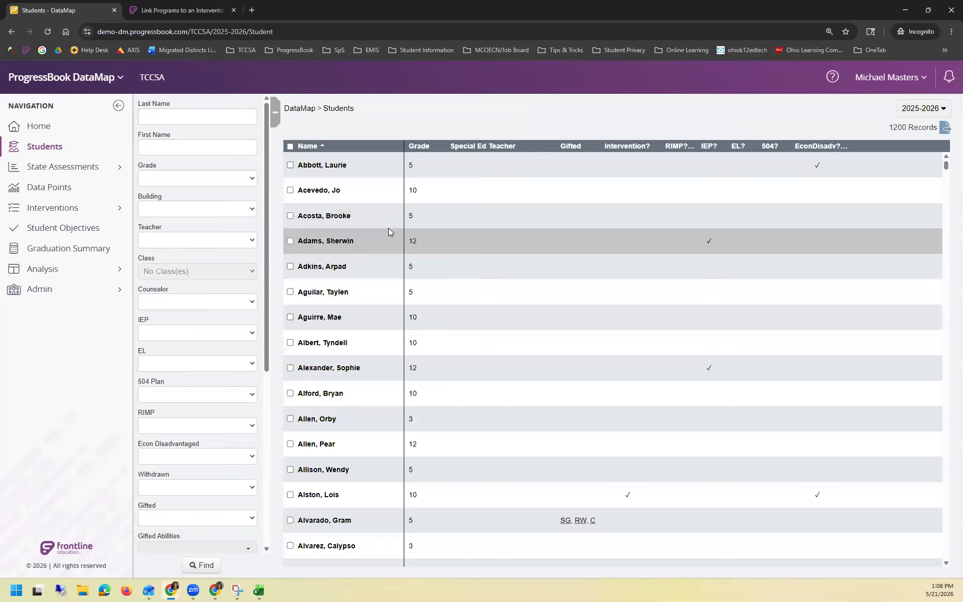
{"action": "left_click", "coordinate": [322, 419]}
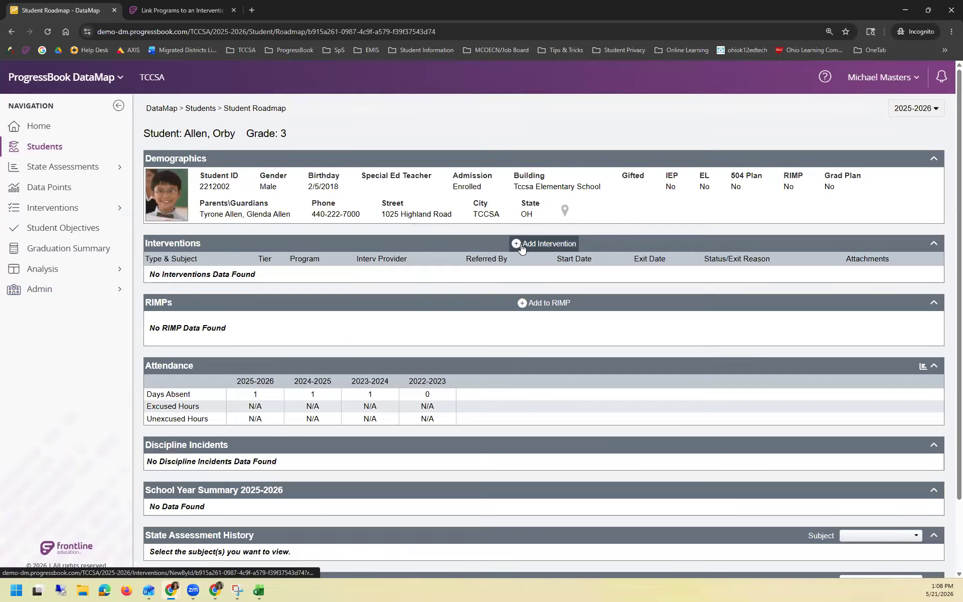
{"action": "left_click", "coordinate": [521, 244]}
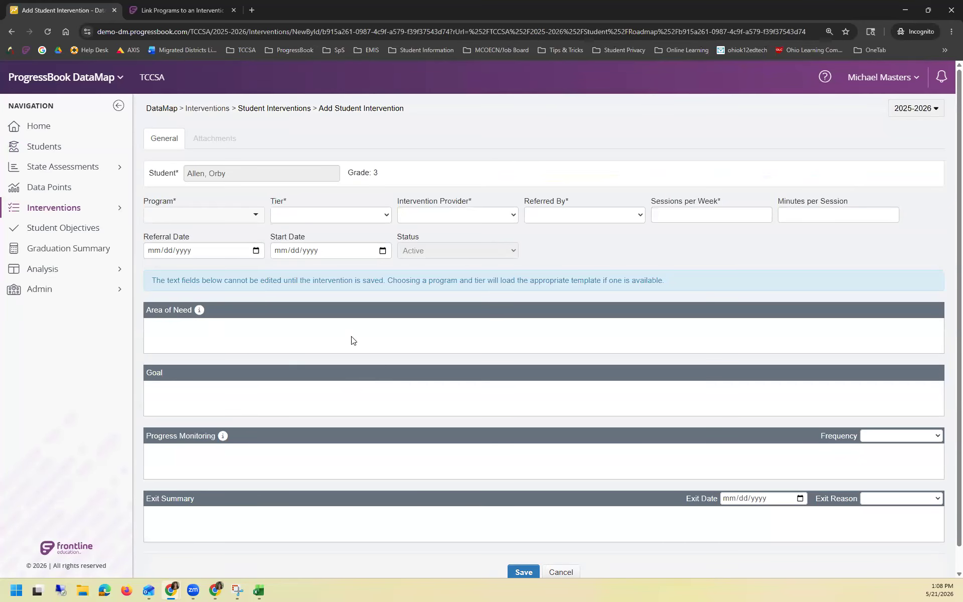
Step: Set the intervention's program to Behavior Modification and its tier to 1
{"action": "left_click", "coordinate": [224, 219]}
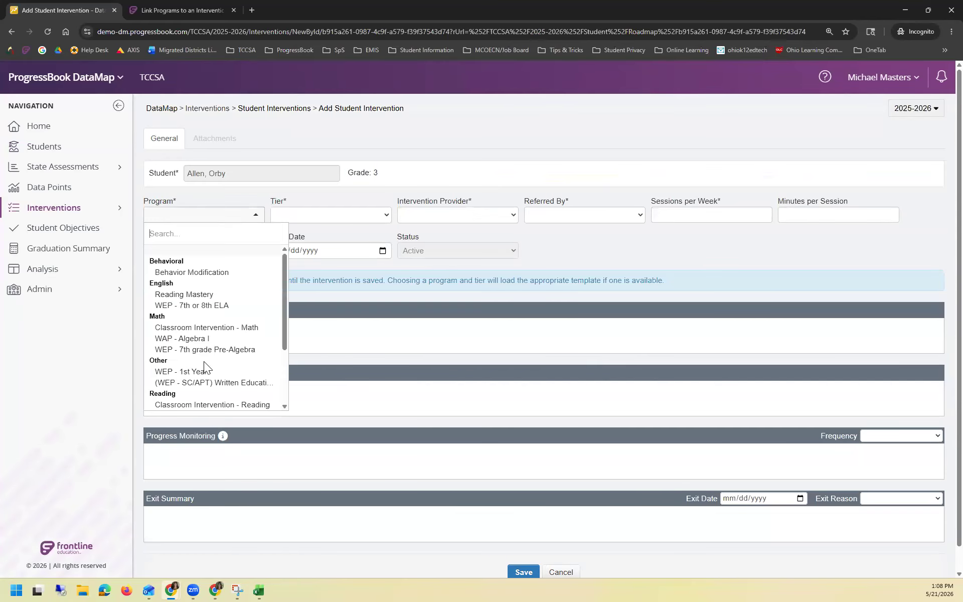
{"action": "left_click", "coordinate": [225, 272]}
{"action": "left_click", "coordinate": [295, 217]}
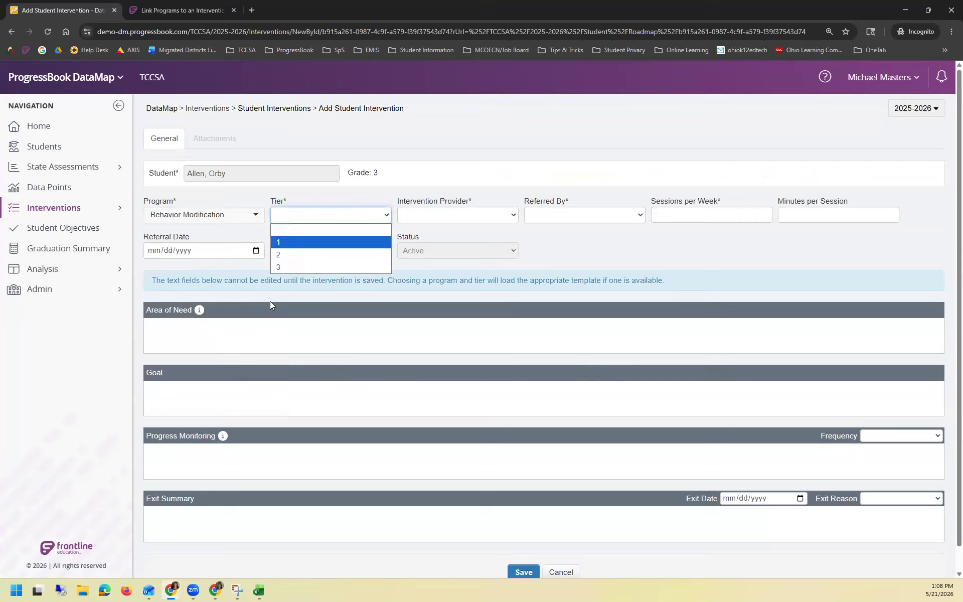
{"action": "key", "text": "Return"}
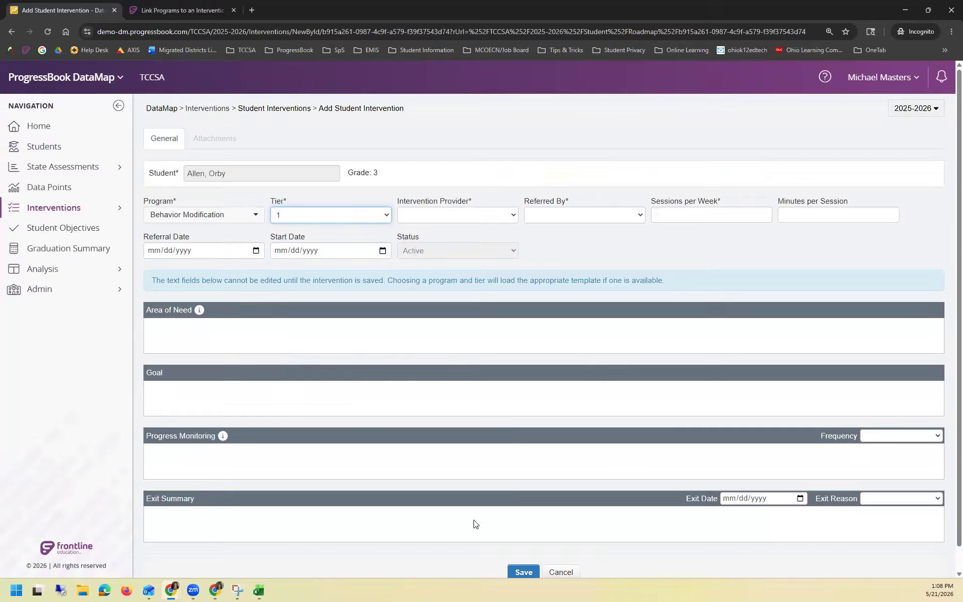
Step: Change the intervention's program to Reading Mastery and its tier to 2, and review the Area of Need template
{"action": "left_click", "coordinate": [247, 219]}
{"action": "scroll", "coordinate": [230, 326], "scroll_direction": "down", "scroll_amount": 3}
{"action": "scroll", "coordinate": [228, 313], "scroll_direction": "up", "scroll_amount": 3}
{"action": "left_click", "coordinate": [224, 295]}
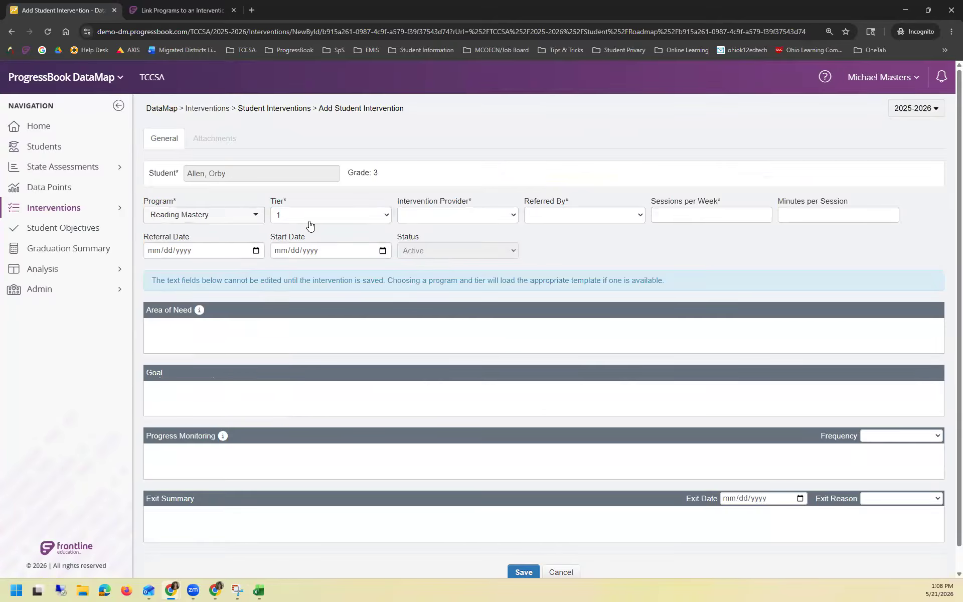
{"action": "left_click", "coordinate": [309, 225]}
{"action": "left_click", "coordinate": [303, 255]}
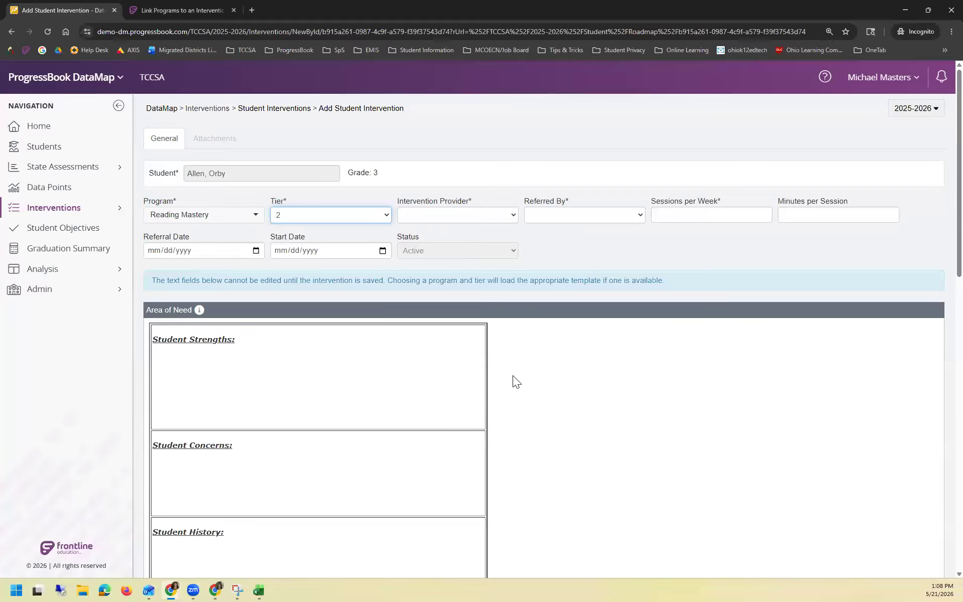
{"action": "scroll", "coordinate": [224, 395], "scroll_direction": "down", "scroll_amount": 1}
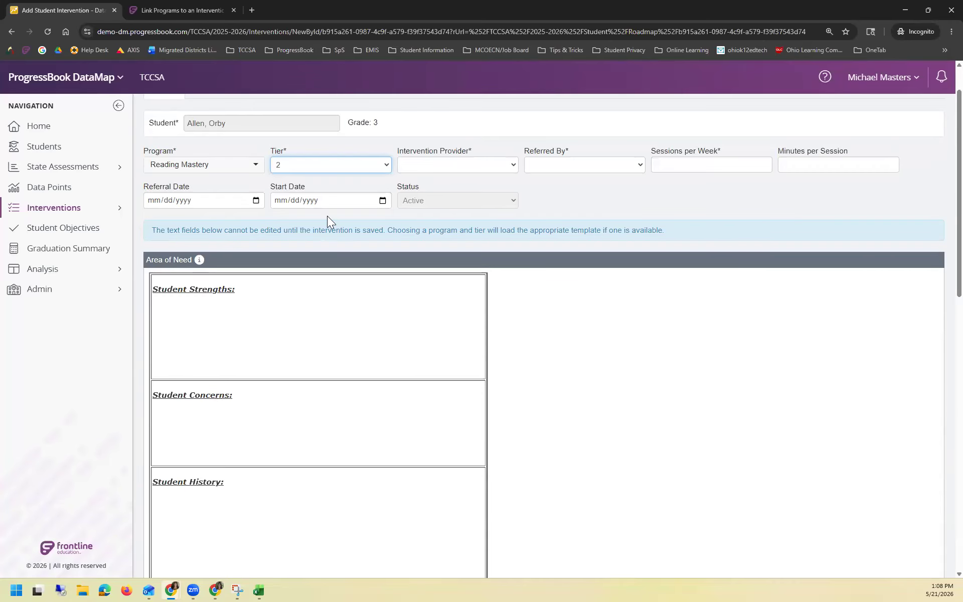
Step: Switch the Reading Mastery intervention between tiers 1 and 2, ending on tier 1, to compare the text sections each loads
{"action": "left_click", "coordinate": [327, 169]}
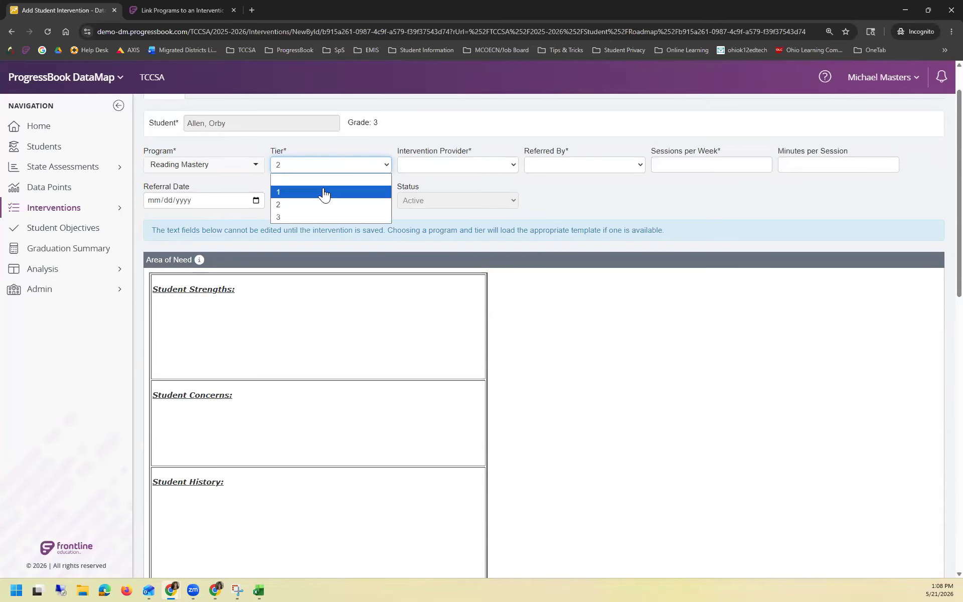
{"action": "left_click", "coordinate": [323, 192]}
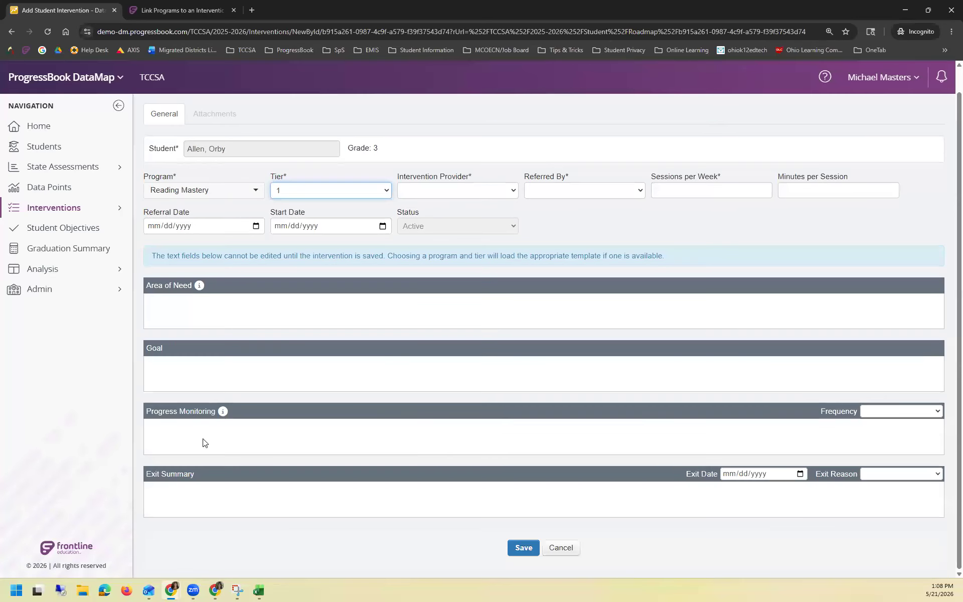
{"action": "left_click", "coordinate": [331, 190]}
{"action": "left_click", "coordinate": [327, 226]}
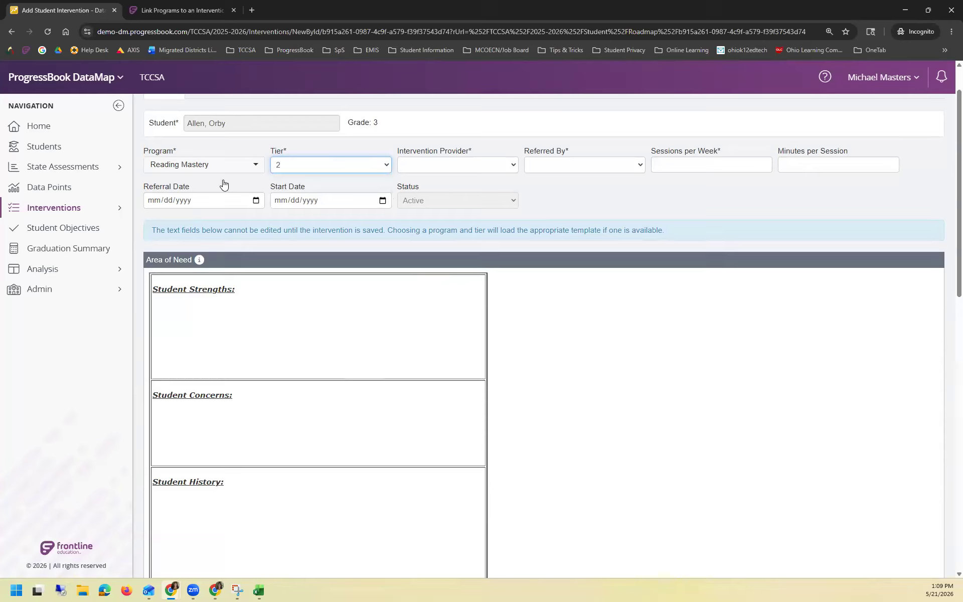
{"action": "left_click", "coordinate": [298, 169]}
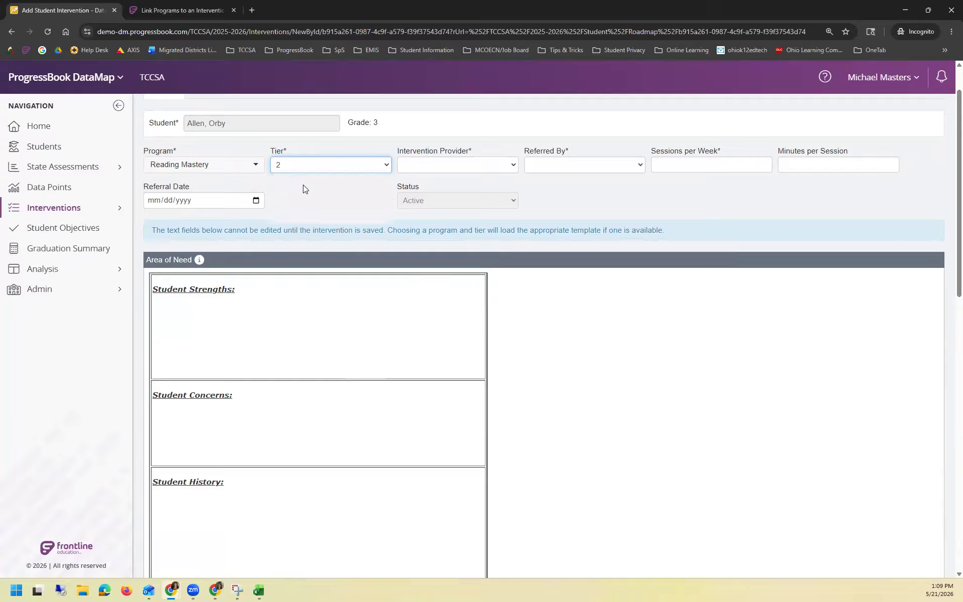
{"action": "left_click", "coordinate": [304, 196]}
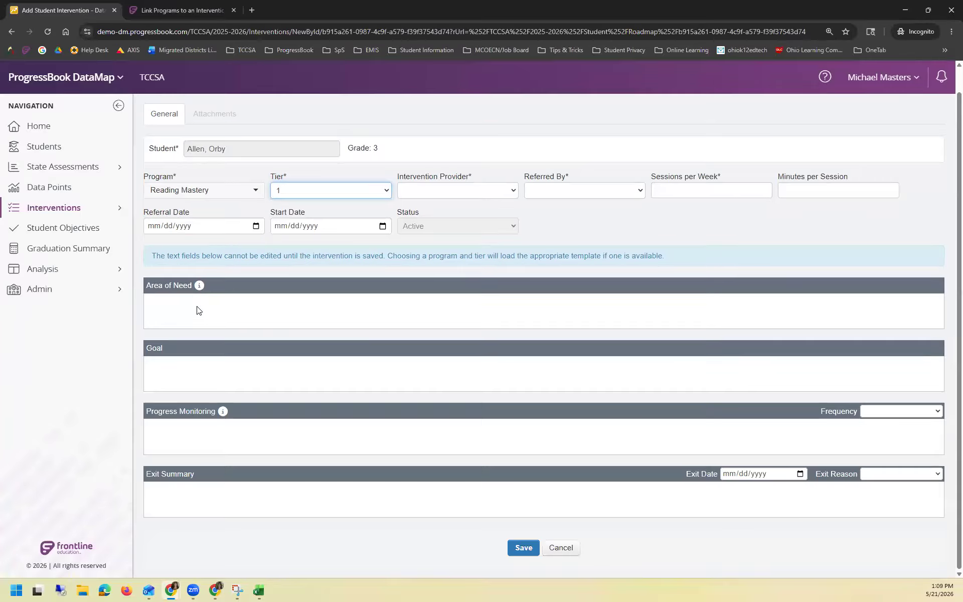
{"action": "left_click_drag", "start_coordinate": [192, 287], "coordinate": [149, 287]}
{"action": "left_click", "coordinate": [145, 297]}
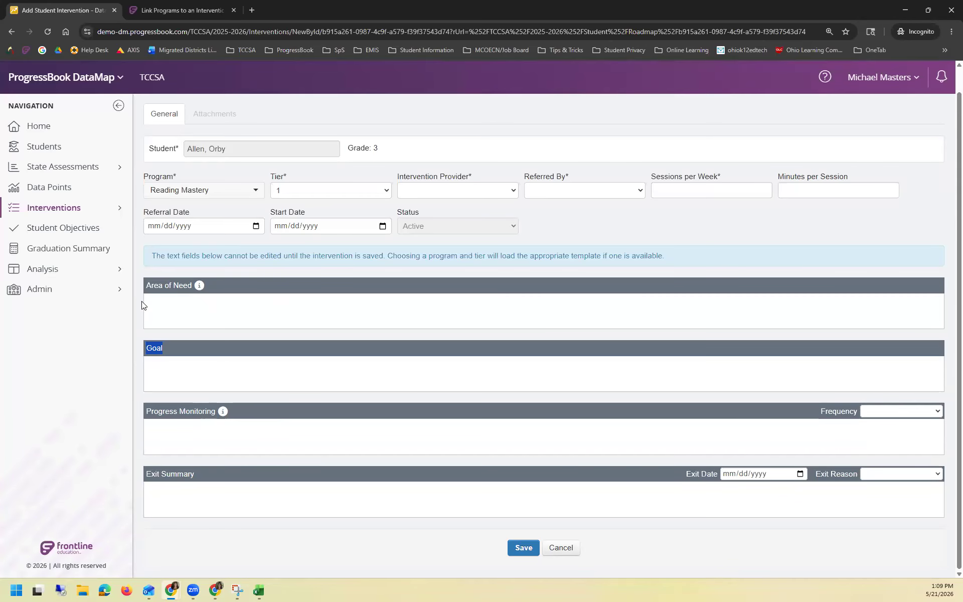
Step: Go to Manage Intervention Templates in the admin area and open the RM template linked to Reading Mastery for editing
{"action": "left_click", "coordinate": [90, 295]}
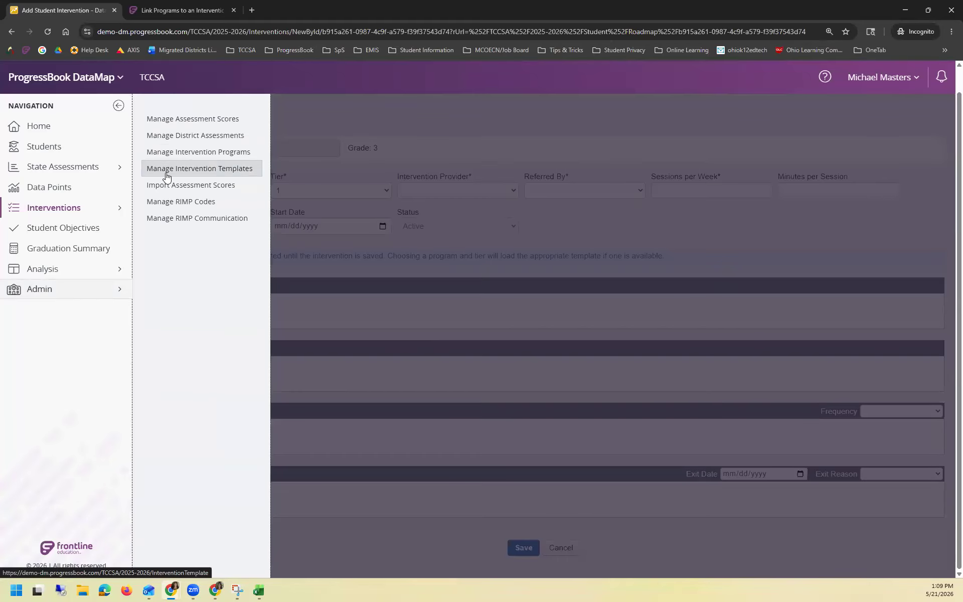
{"action": "left_click", "coordinate": [217, 173]}
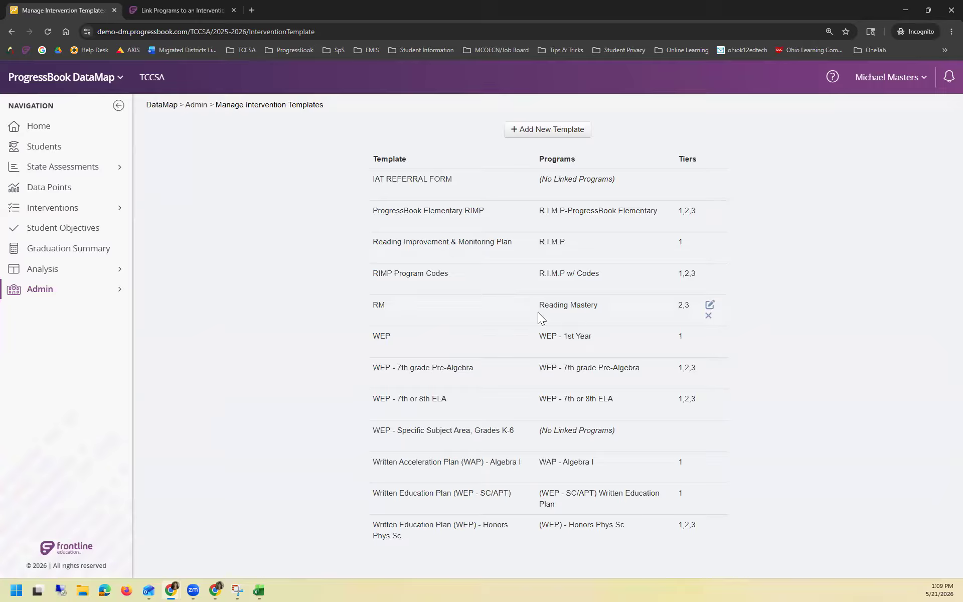
{"action": "left_click_drag", "start_coordinate": [540, 305], "coordinate": [599, 304]}
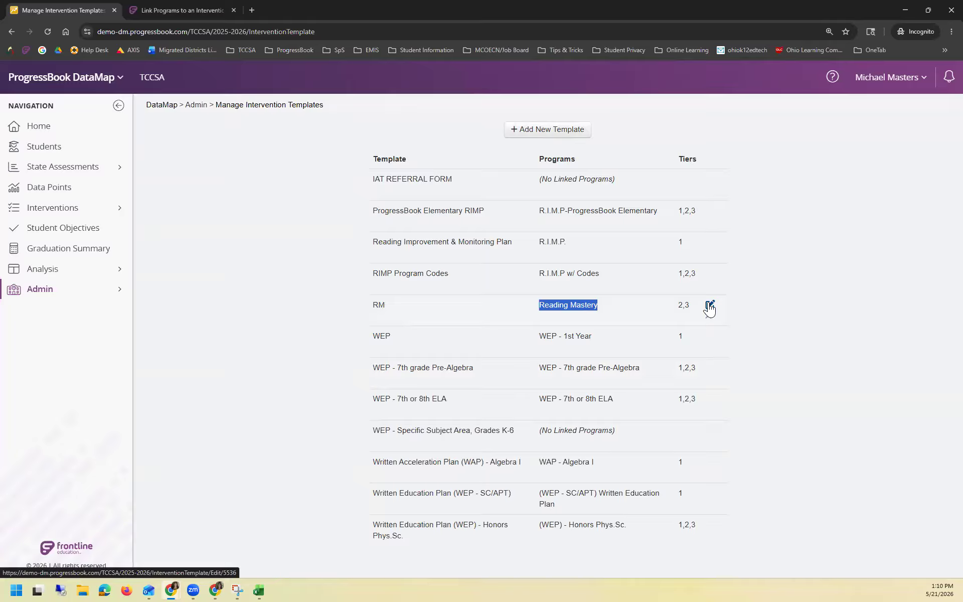
{"action": "left_click", "coordinate": [710, 306]}
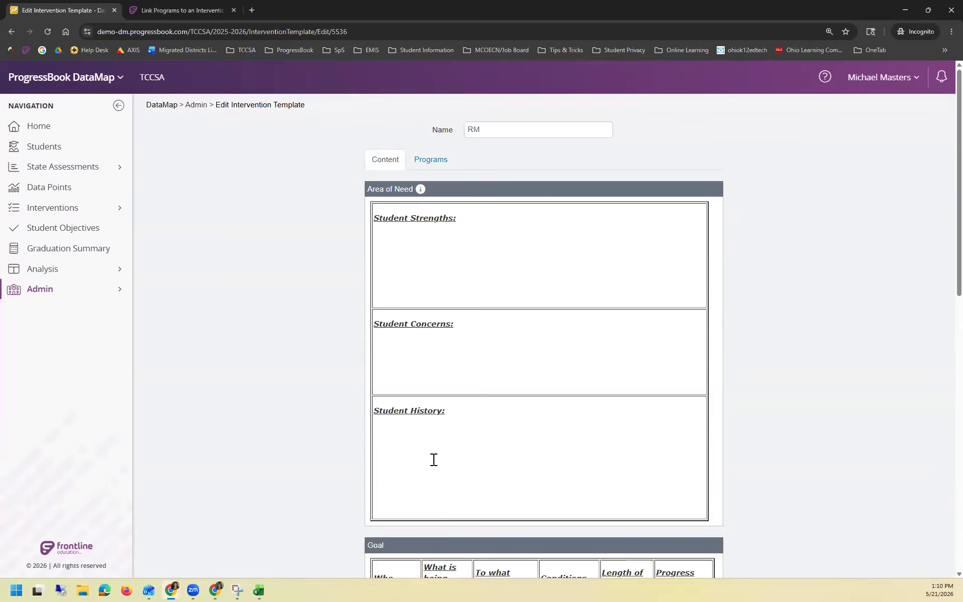
Step: Review the RM template's Area of Need, Goal, Progress Monitoring and Exit Summary sections and the editing tools for Area of Need
{"action": "scroll", "coordinate": [410, 416], "scroll_direction": "down", "scroll_amount": 1}
{"action": "scroll", "coordinate": [381, 411], "scroll_direction": "down", "scroll_amount": 4}
{"action": "scroll", "coordinate": [417, 381], "scroll_direction": "down", "scroll_amount": 3}
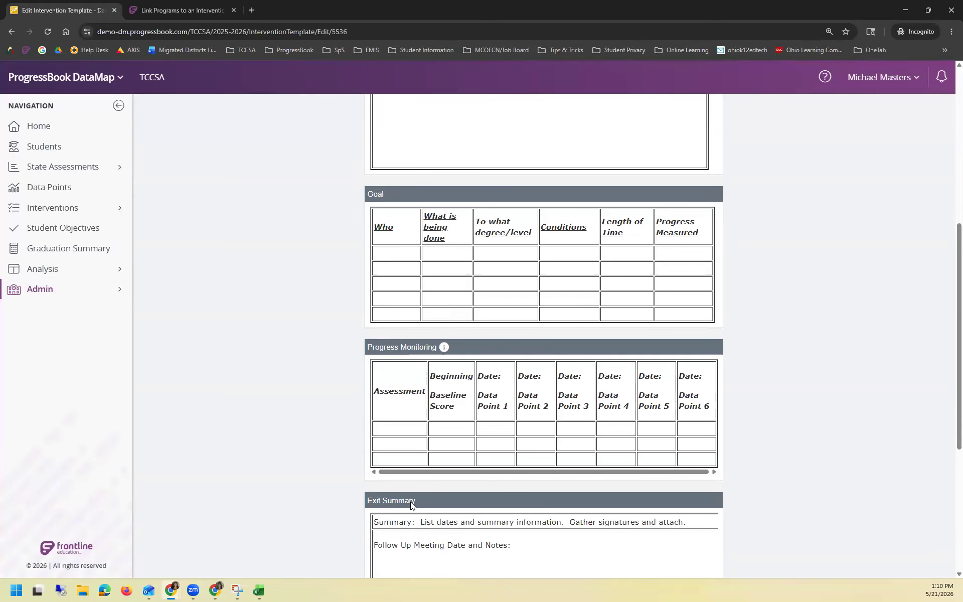
{"action": "scroll", "coordinate": [507, 387], "scroll_direction": "up", "scroll_amount": 7}
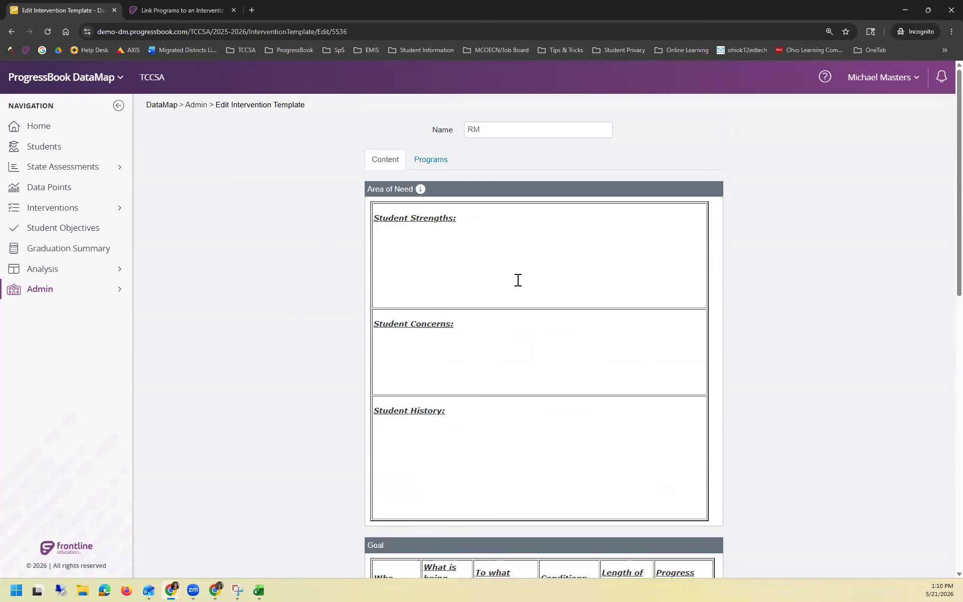
{"action": "left_click", "coordinate": [467, 268]}
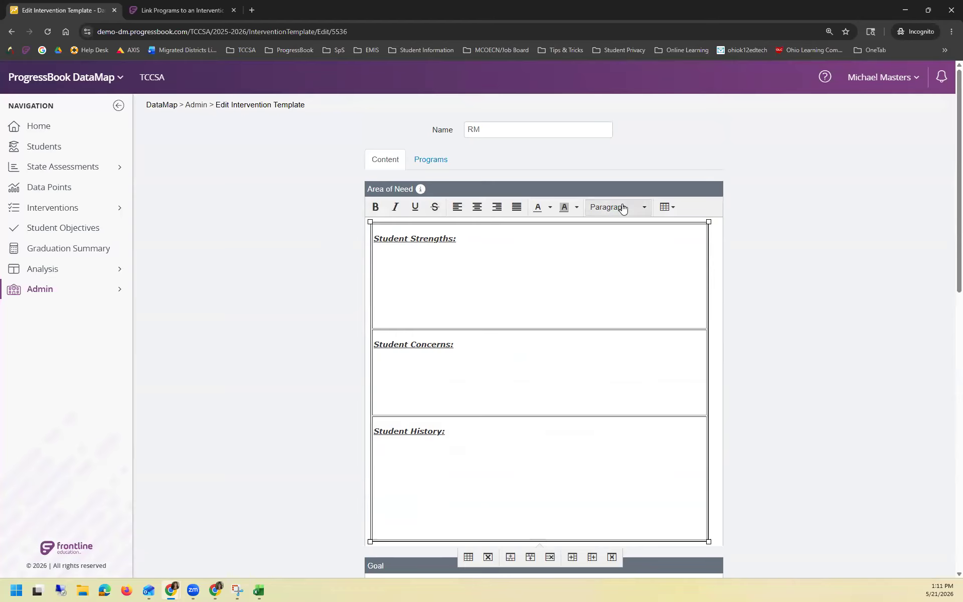
{"action": "scroll", "coordinate": [622, 208], "scroll_direction": "down", "scroll_amount": 7}
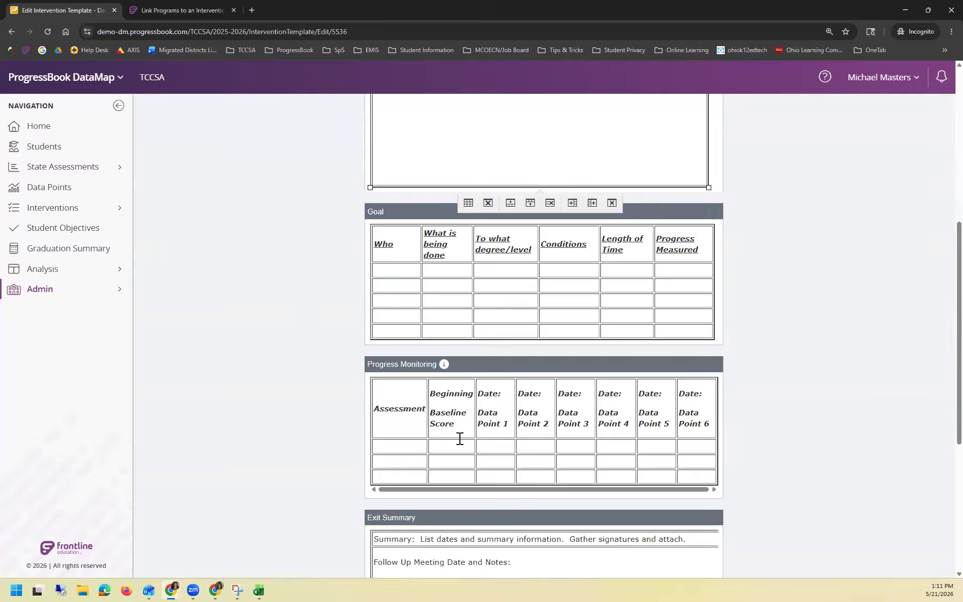
{"action": "scroll", "coordinate": [544, 486], "scroll_direction": "down", "scroll_amount": 6}
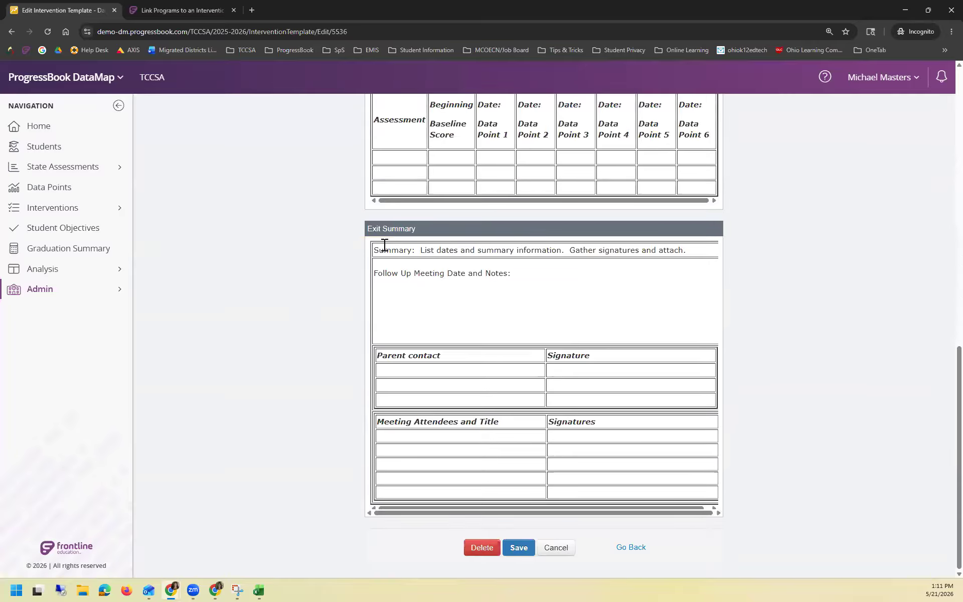
Step: Replace the entire Exit Summary content, including its table, with a blank underscore line followed by Signature
{"action": "left_click", "coordinate": [385, 244]}
{"action": "key", "text": "ctrl+a"}
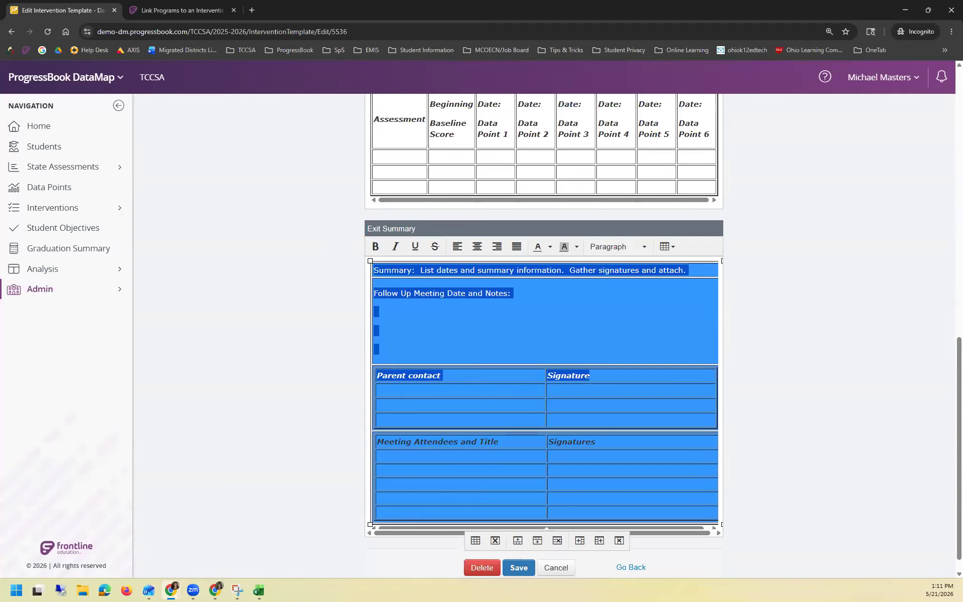
{"action": "key", "text": "Delete"}
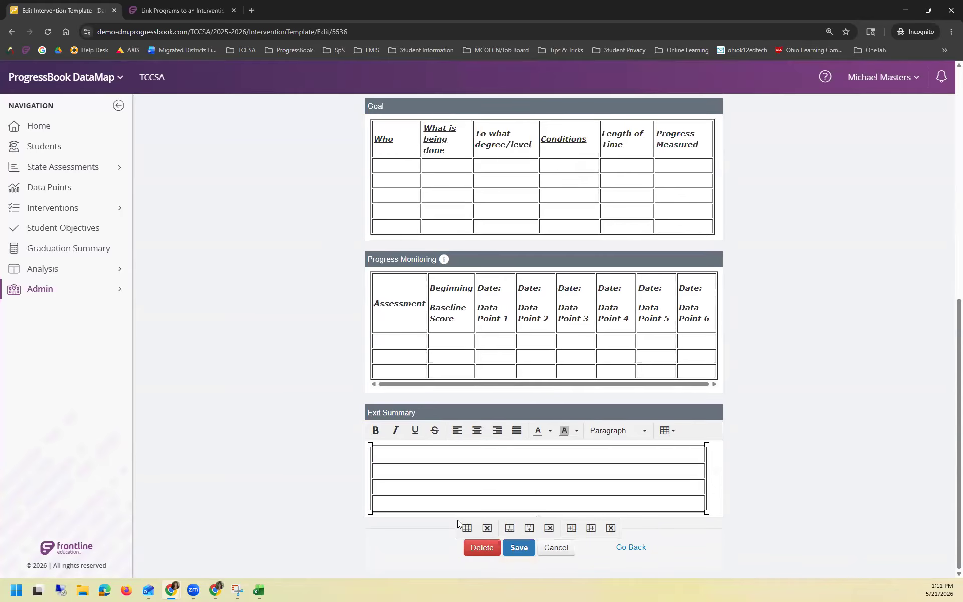
{"action": "right_click", "coordinate": [372, 448]}
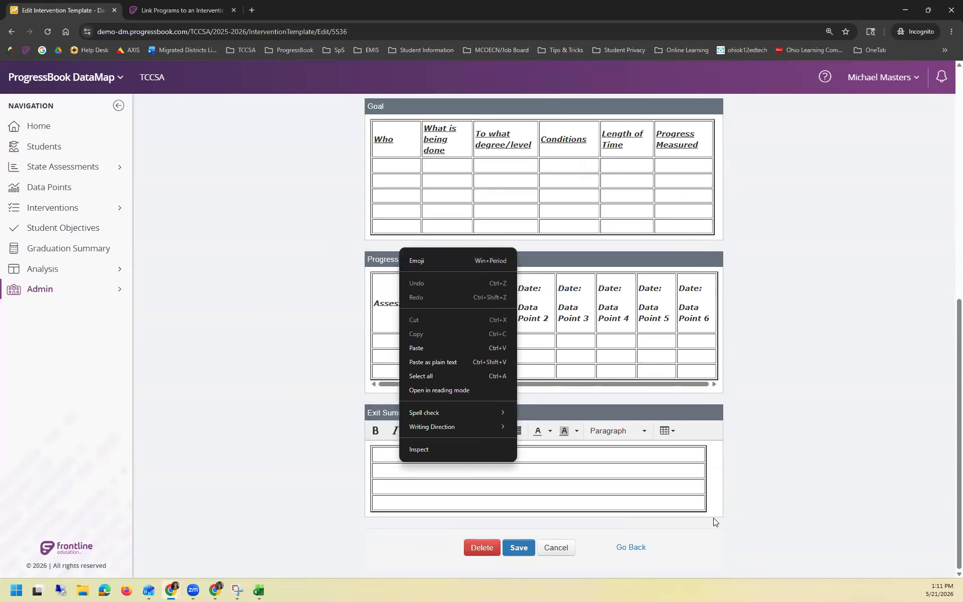
{"action": "left_click", "coordinate": [607, 487]}
{"action": "left_click", "coordinate": [369, 446]}
{"action": "key", "text": "Delete"}
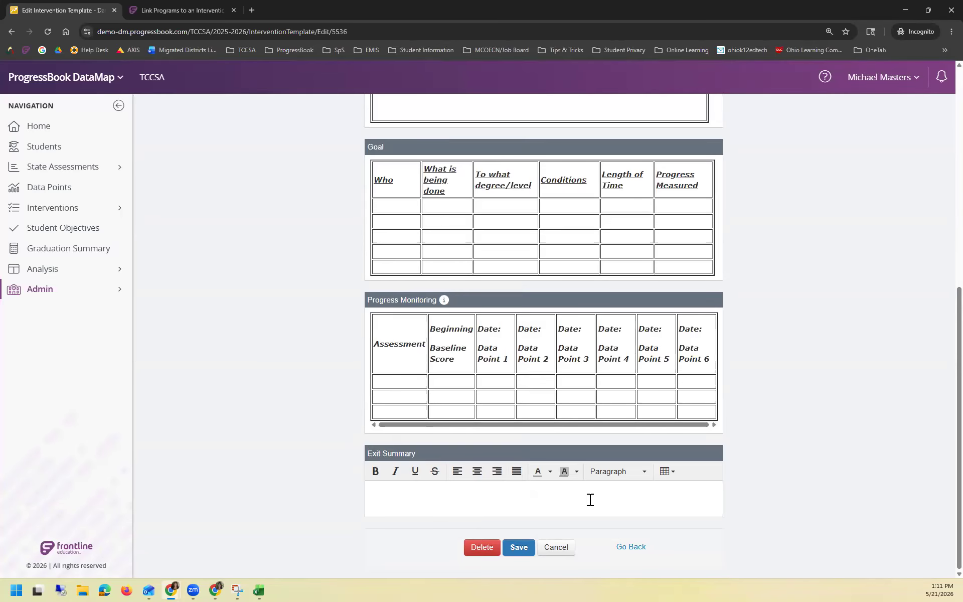
{"action": "type", "text": "______________________________________Signature"}
Step: Examine the template's Area of Need and Goal tables together with their table and formatting tools
{"action": "scroll", "coordinate": [507, 187], "scroll_direction": "up", "scroll_amount": 6}
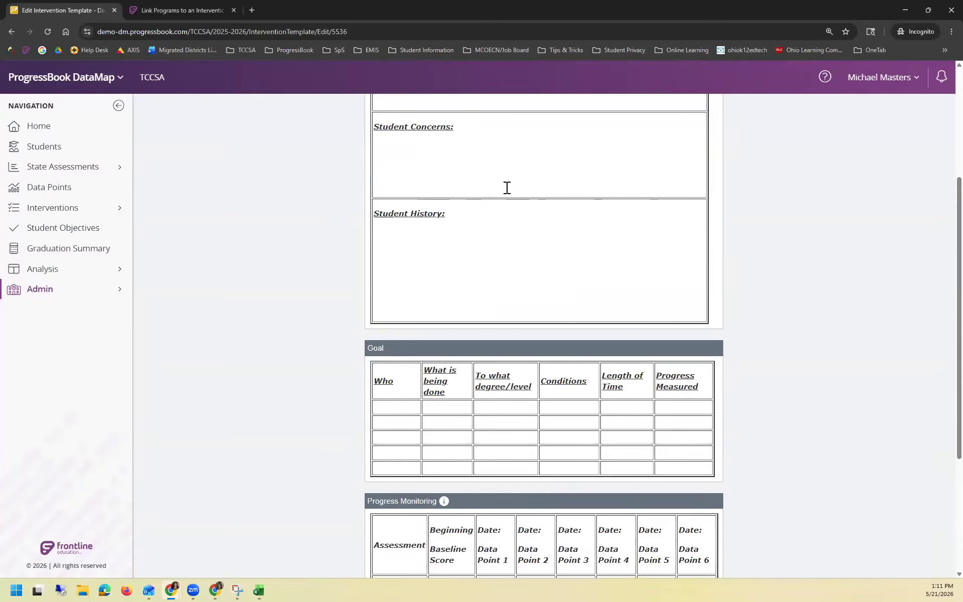
{"action": "scroll", "coordinate": [442, 233], "scroll_direction": "up", "scroll_amount": 2}
{"action": "left_click", "coordinate": [446, 251]}
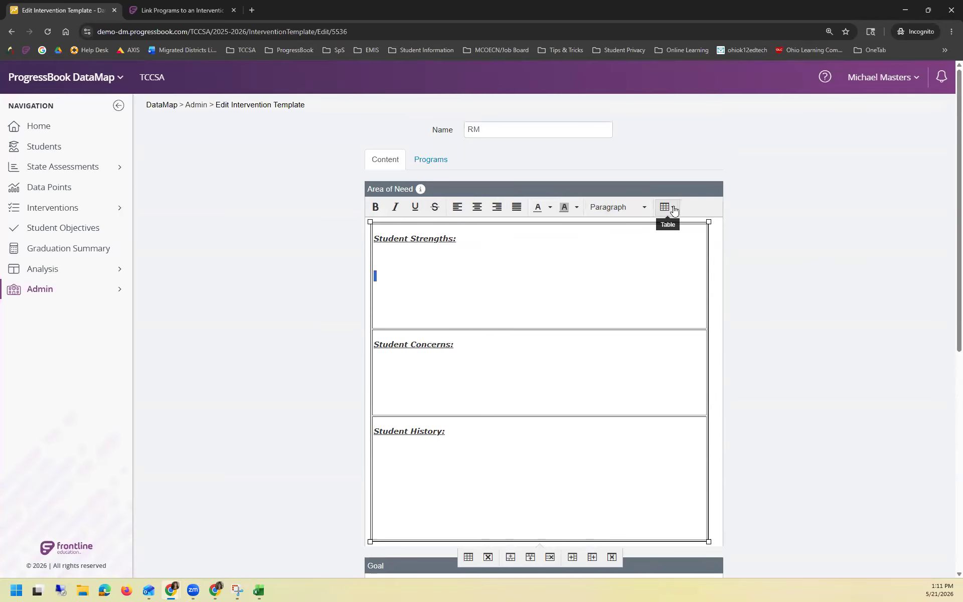
{"action": "scroll", "coordinate": [683, 217], "scroll_direction": "down", "scroll_amount": 4}
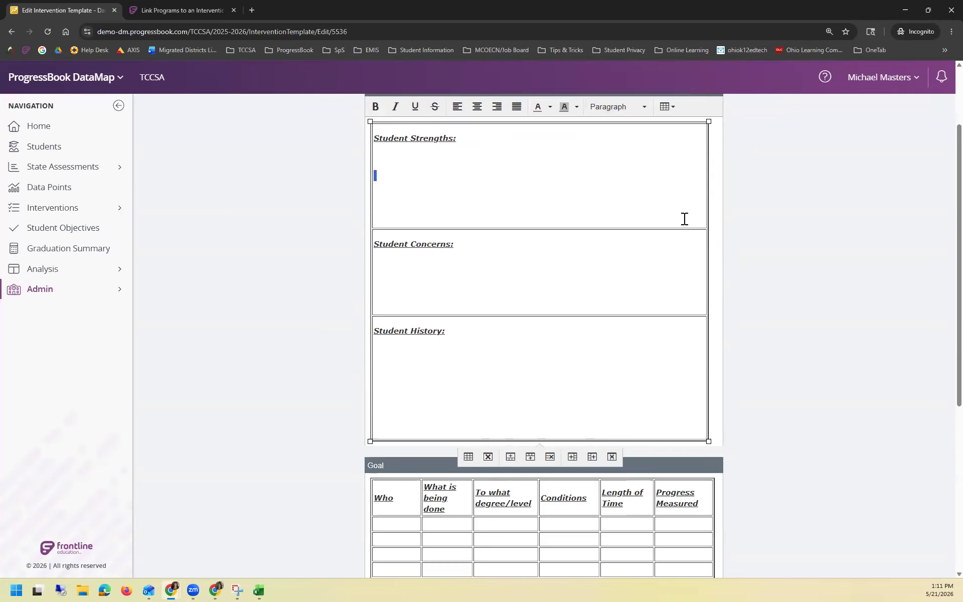
{"action": "scroll", "coordinate": [684, 219], "scroll_direction": "down", "scroll_amount": 1}
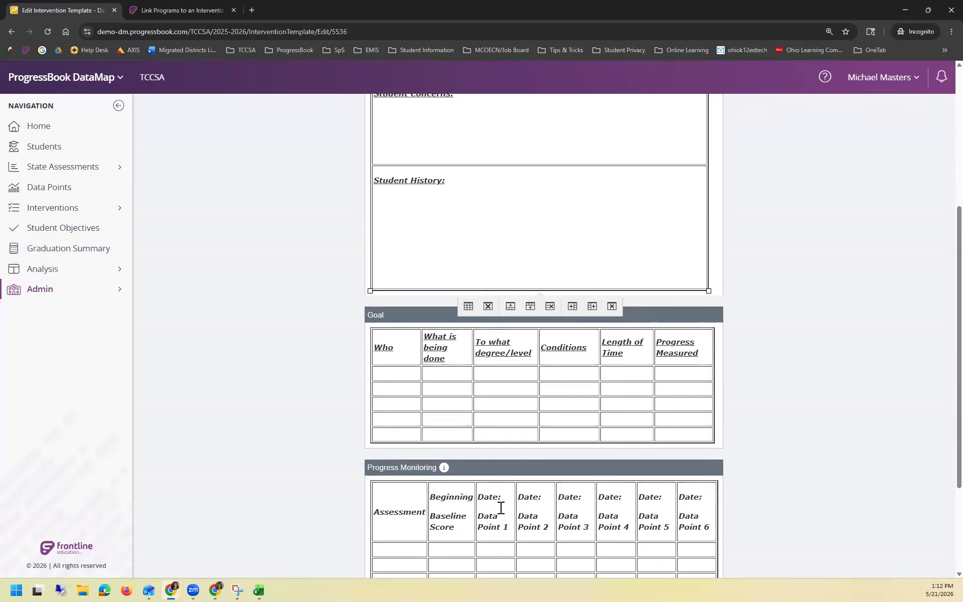
{"action": "scroll", "coordinate": [462, 451], "scroll_direction": "up", "scroll_amount": 2}
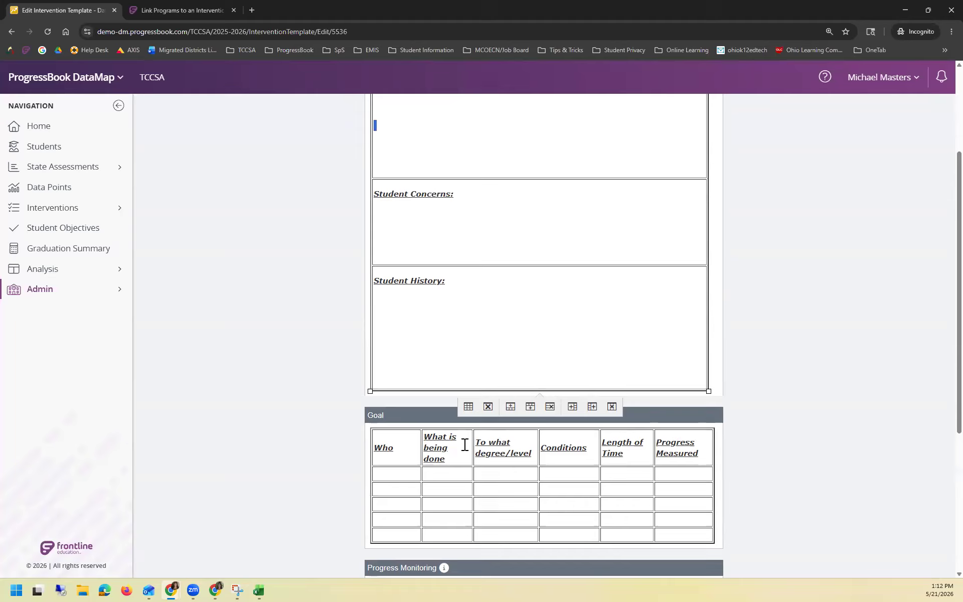
{"action": "left_click", "coordinate": [426, 473]}
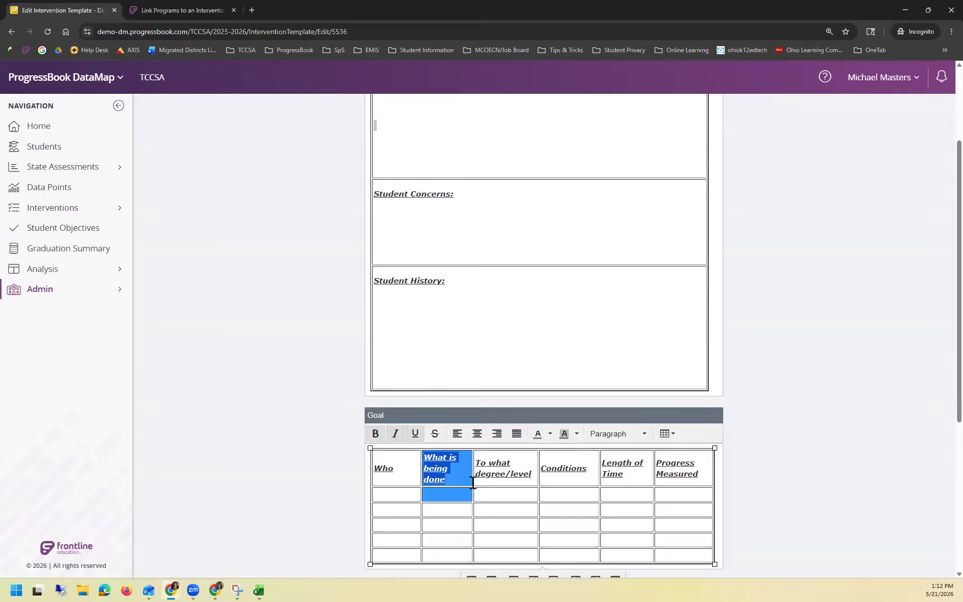
Step: Color the Student Strengths, Student Concerns and Student History headings in Area of Need red
{"action": "scroll", "coordinate": [505, 461], "scroll_direction": "up", "scroll_amount": 1}
{"action": "scroll", "coordinate": [506, 230], "scroll_direction": "up", "scroll_amount": 2}
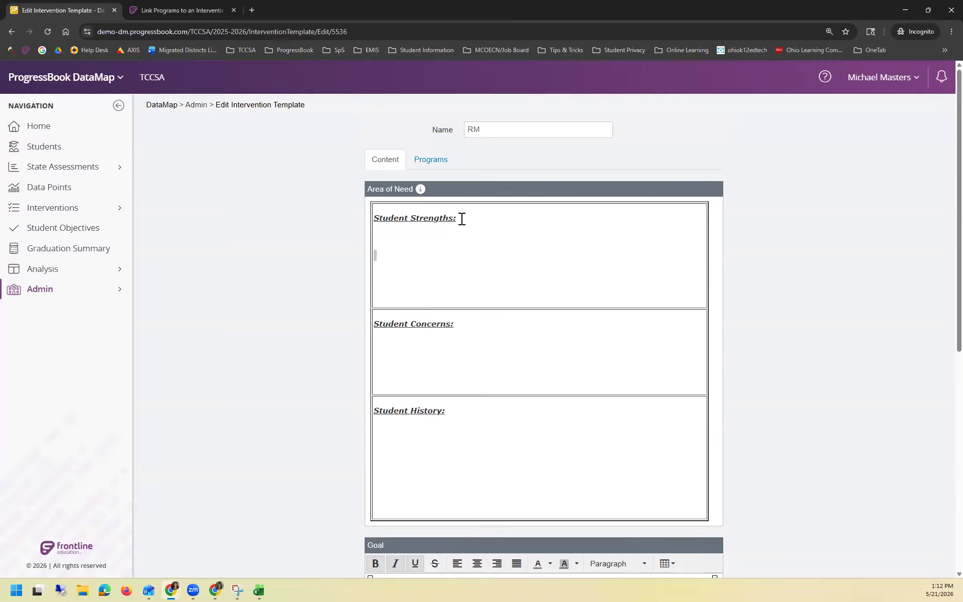
{"action": "left_click_drag", "start_coordinate": [458, 217], "coordinate": [373, 225]}
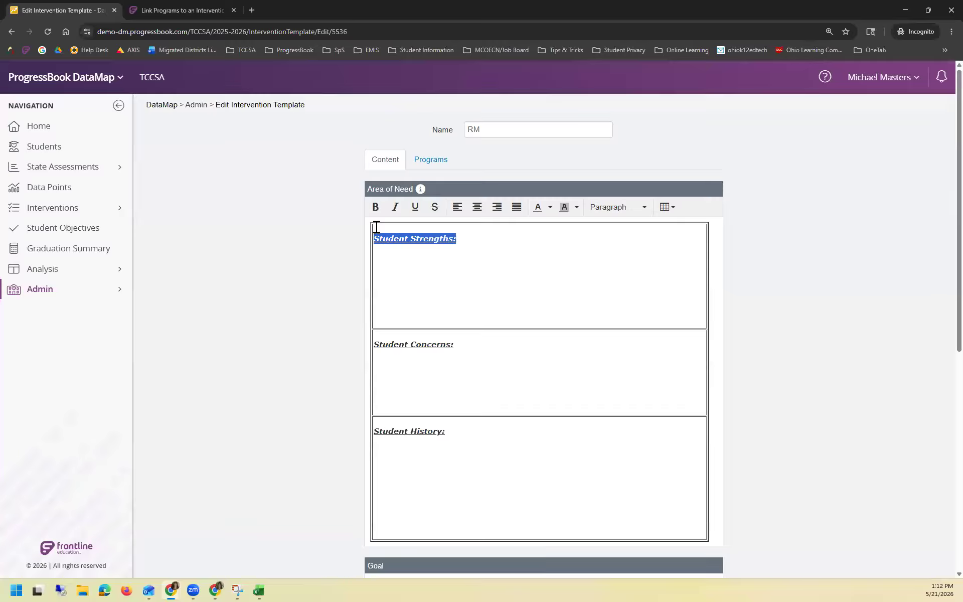
{"action": "left_click", "coordinate": [550, 208]}
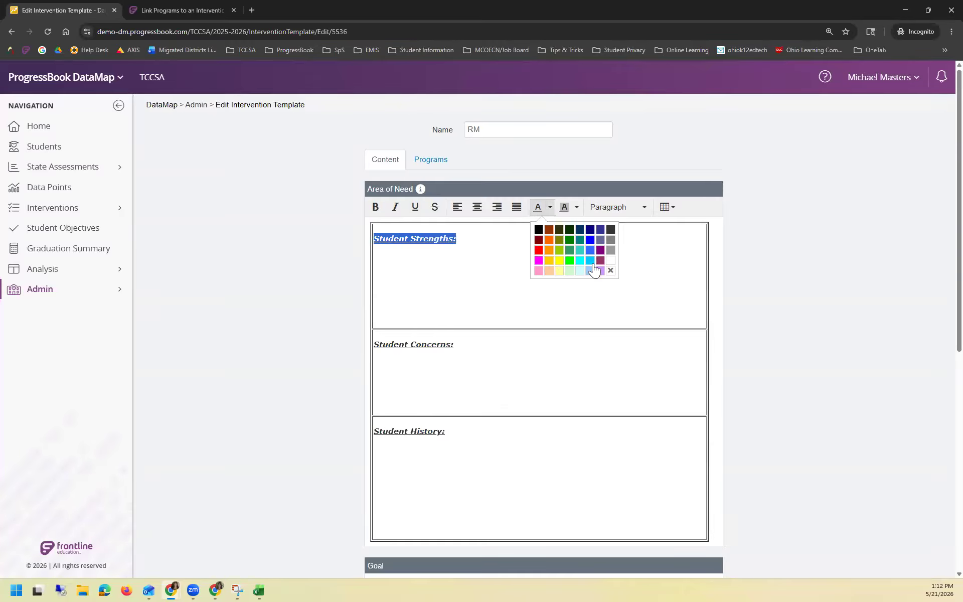
{"action": "left_click", "coordinate": [538, 250]}
{"action": "left_click_drag", "start_coordinate": [454, 344], "coordinate": [374, 344]}
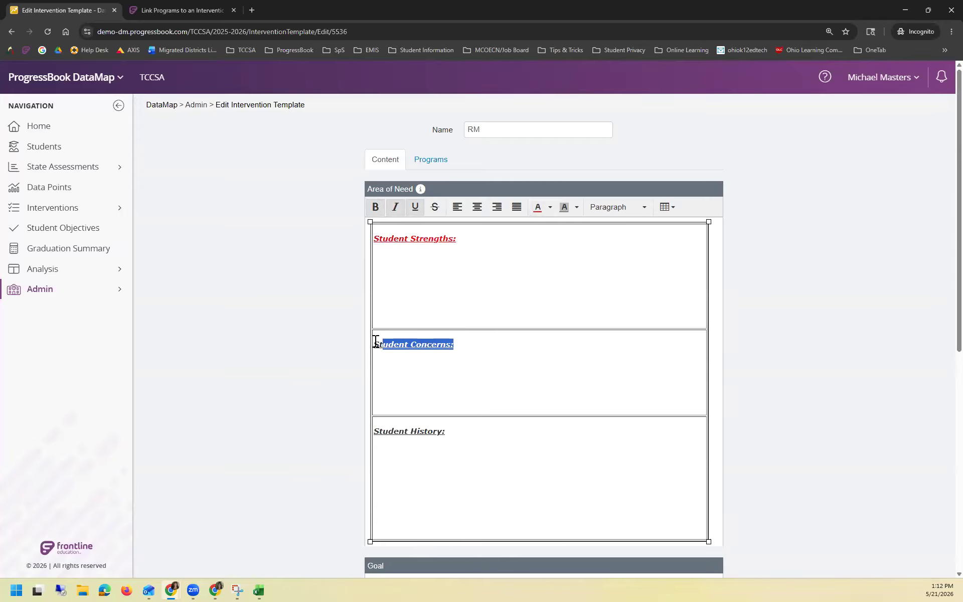
{"action": "left_click", "coordinate": [540, 212]}
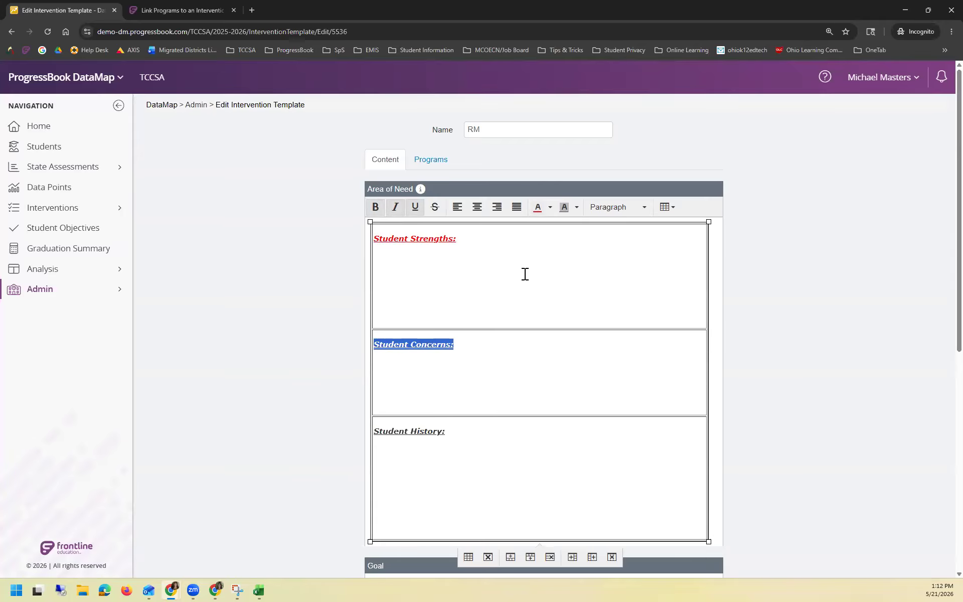
{"action": "left_click", "coordinate": [378, 431]}
{"action": "triple_click", "coordinate": [379, 432]}
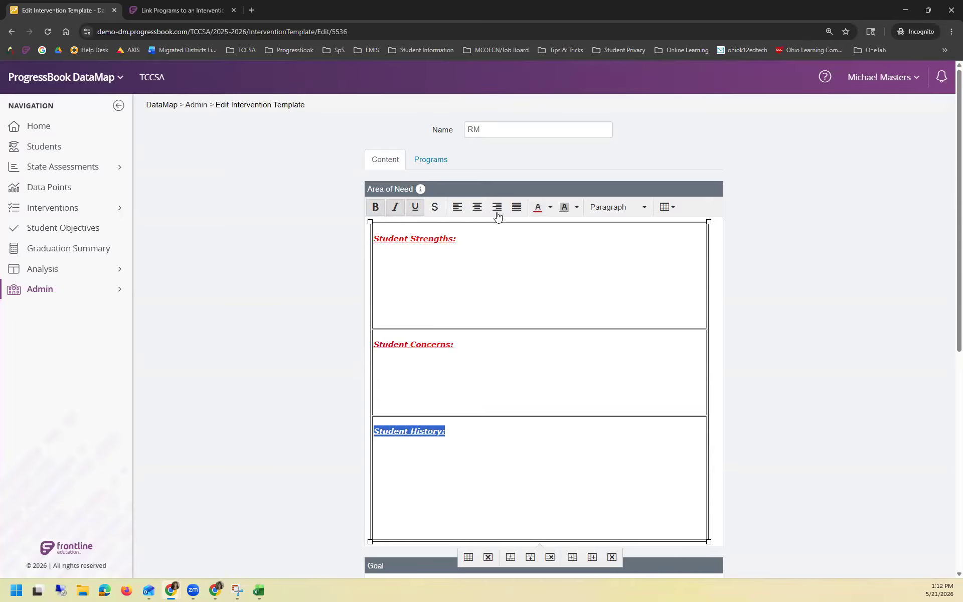
Step: Save the content changes made to the RM template
{"action": "scroll", "coordinate": [644, 321], "scroll_direction": "down", "scroll_amount": 2}
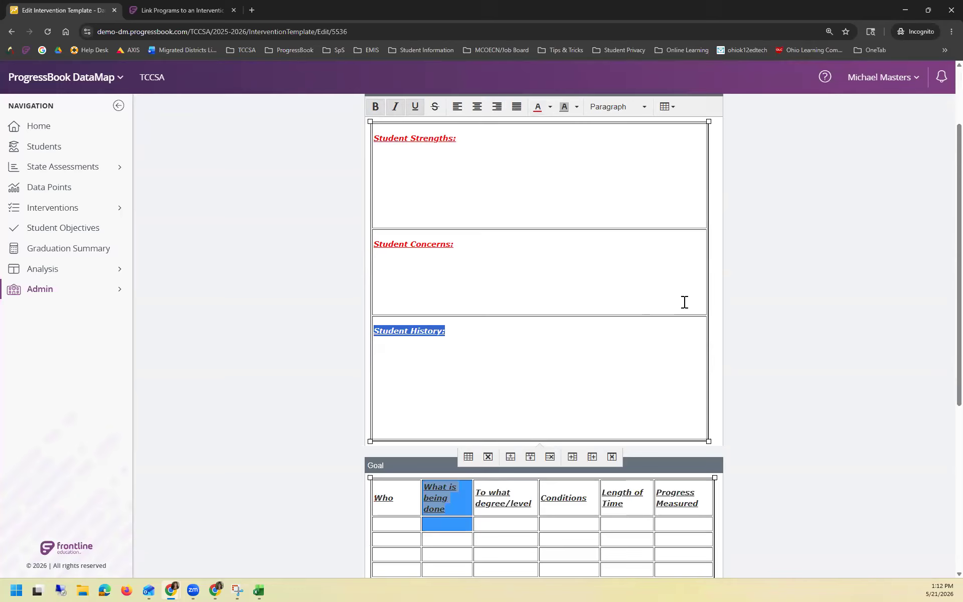
{"action": "scroll", "coordinate": [710, 268], "scroll_direction": "up", "scroll_amount": 2}
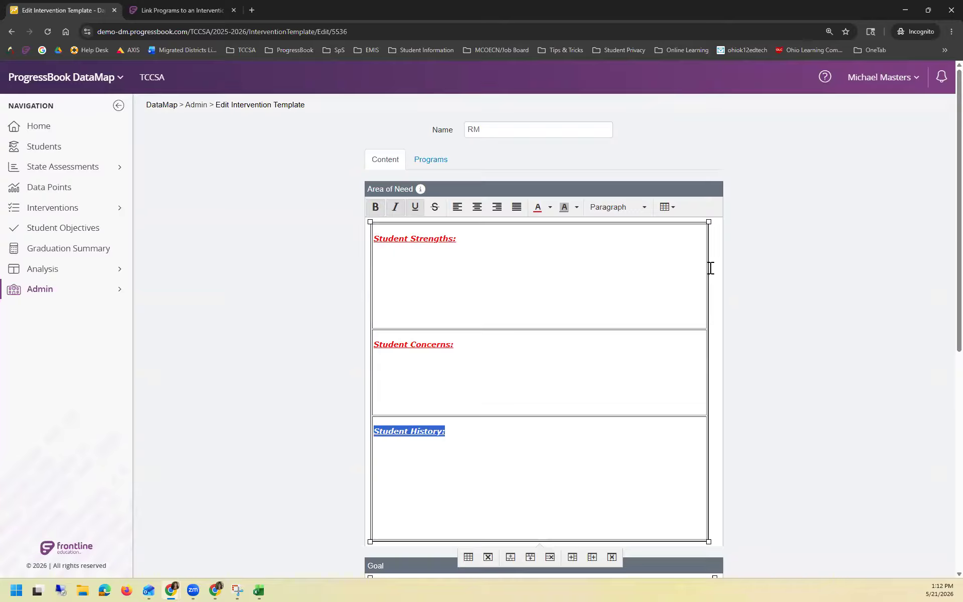
{"action": "scroll", "coordinate": [737, 320], "scroll_direction": "down", "scroll_amount": 8}
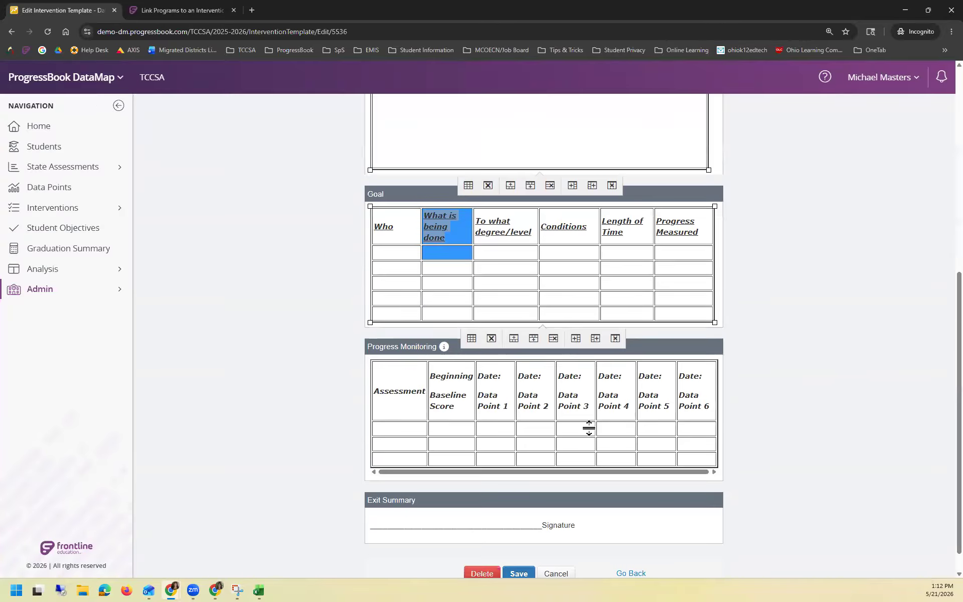
{"action": "left_click", "coordinate": [519, 547]}
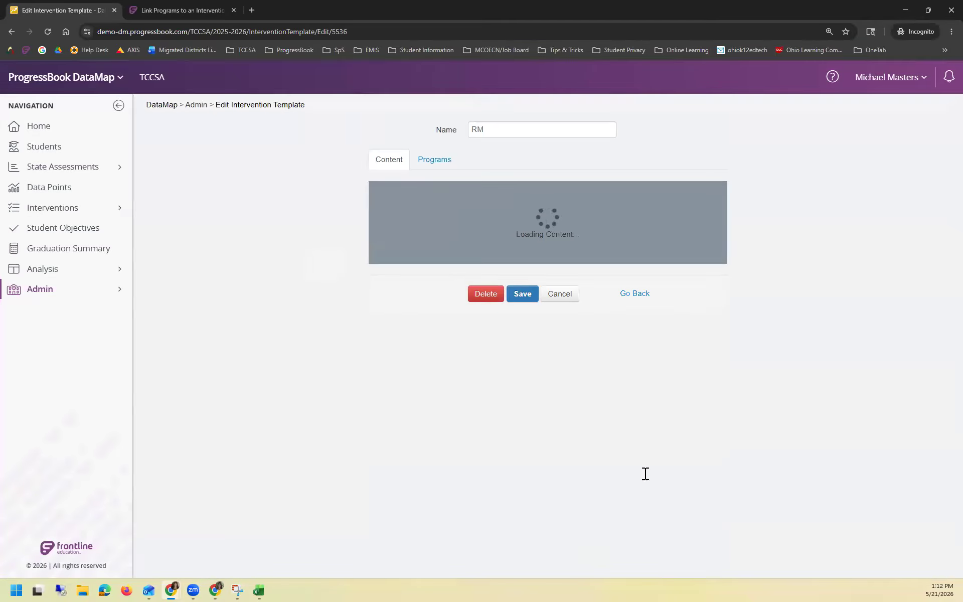
Step: Examine the RM template's linked program, its tiers, the available programs and the template name
{"action": "left_click", "coordinate": [436, 165]}
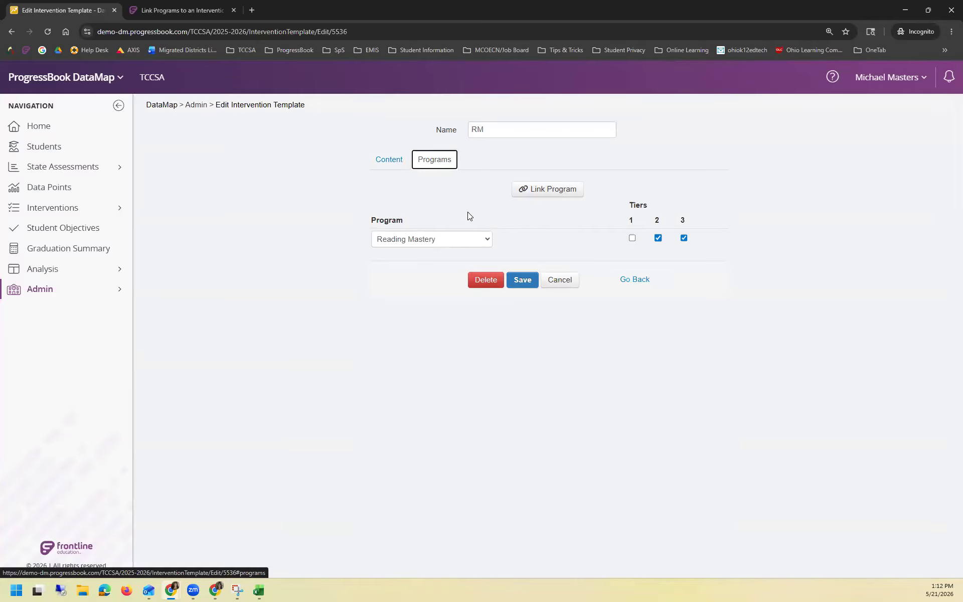
{"action": "left_click", "coordinate": [462, 240]}
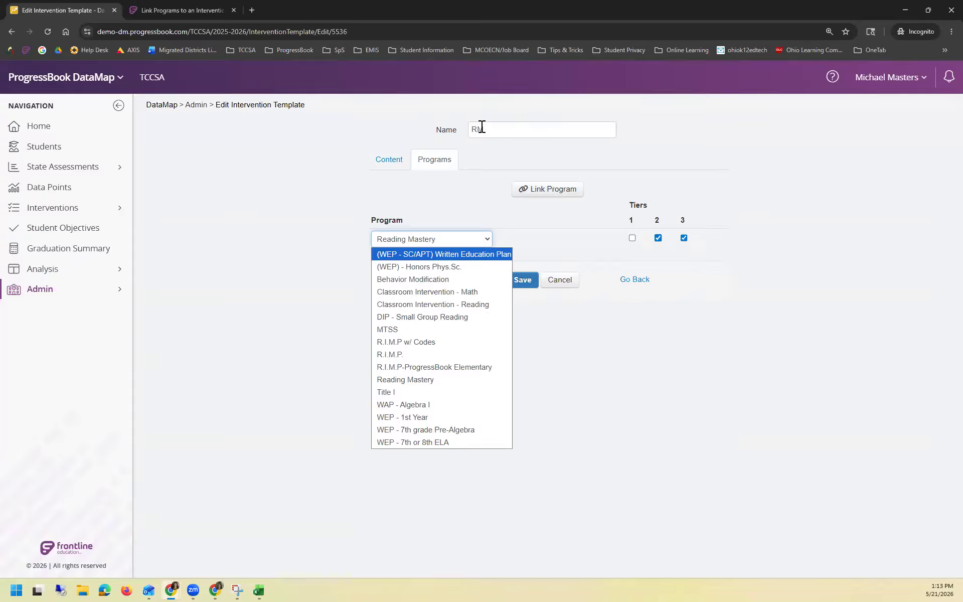
{"action": "left_click", "coordinate": [457, 120]}
{"action": "key", "text": "ctrl+a"}
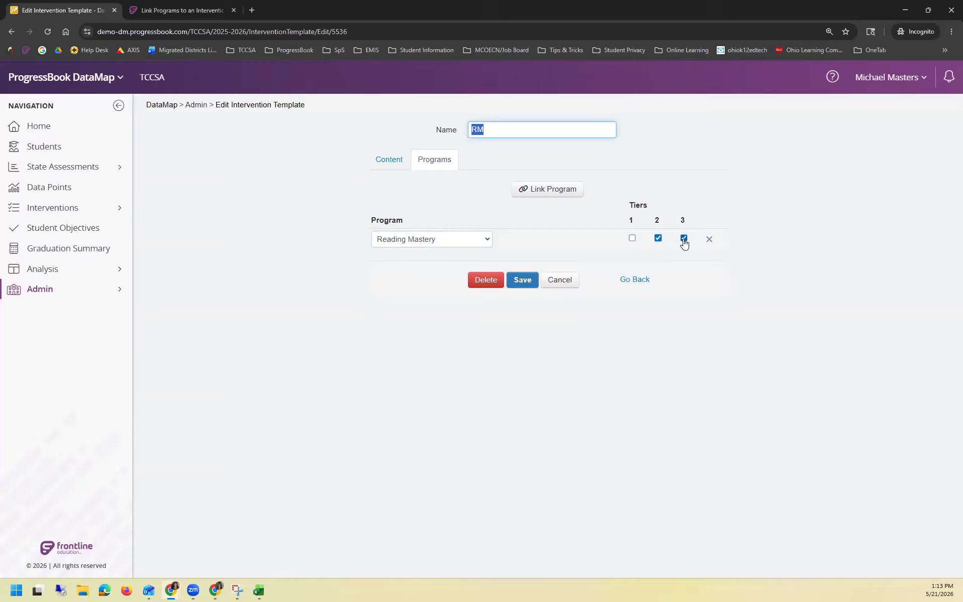
Step: Link the MTSS program to the RM template for tier 1 and save the template
{"action": "left_click", "coordinate": [521, 191]}
{"action": "left_click", "coordinate": [482, 262]}
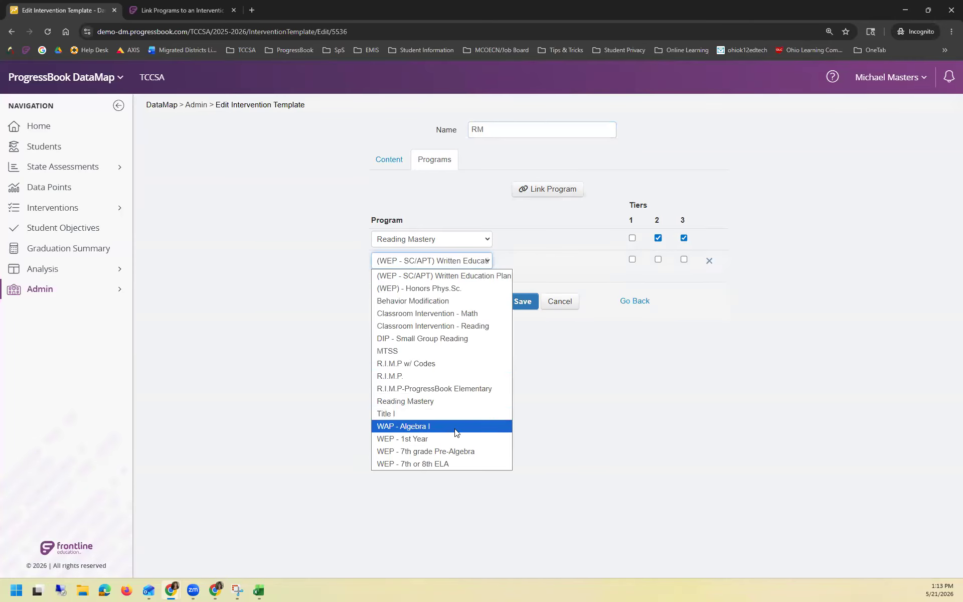
{"action": "left_click", "coordinate": [446, 351]}
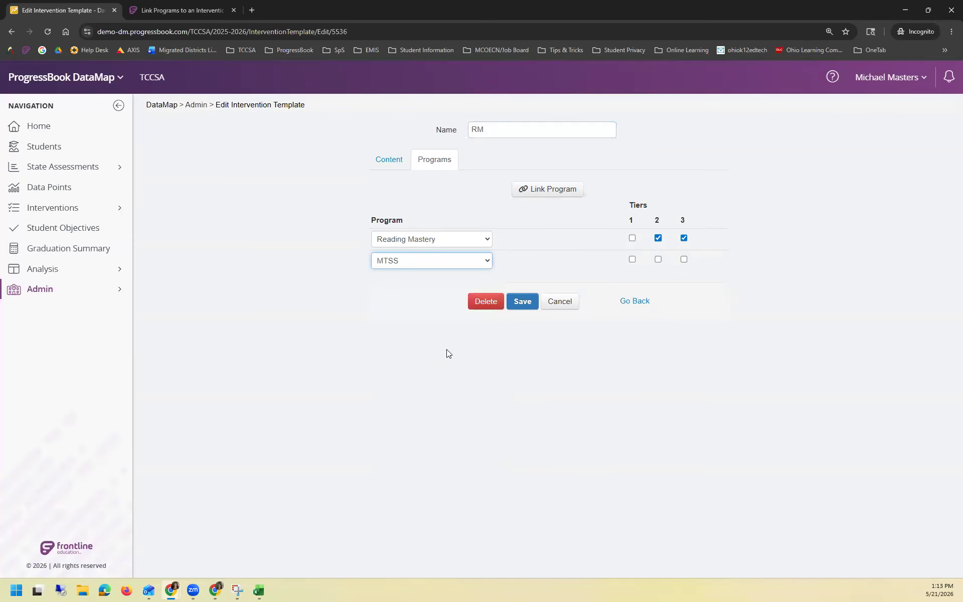
{"action": "left_click", "coordinate": [632, 259]}
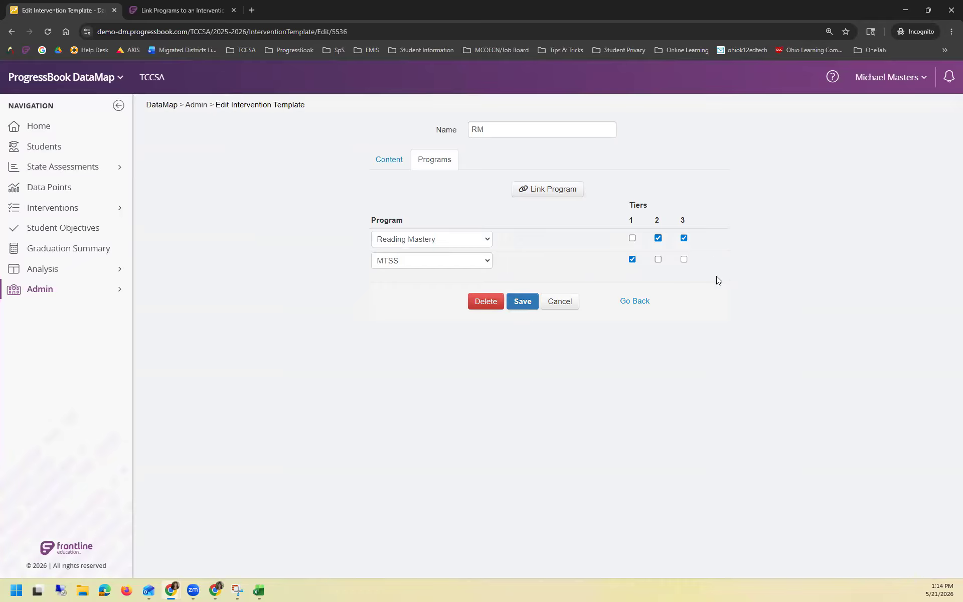
{"action": "left_click", "coordinate": [522, 301]}
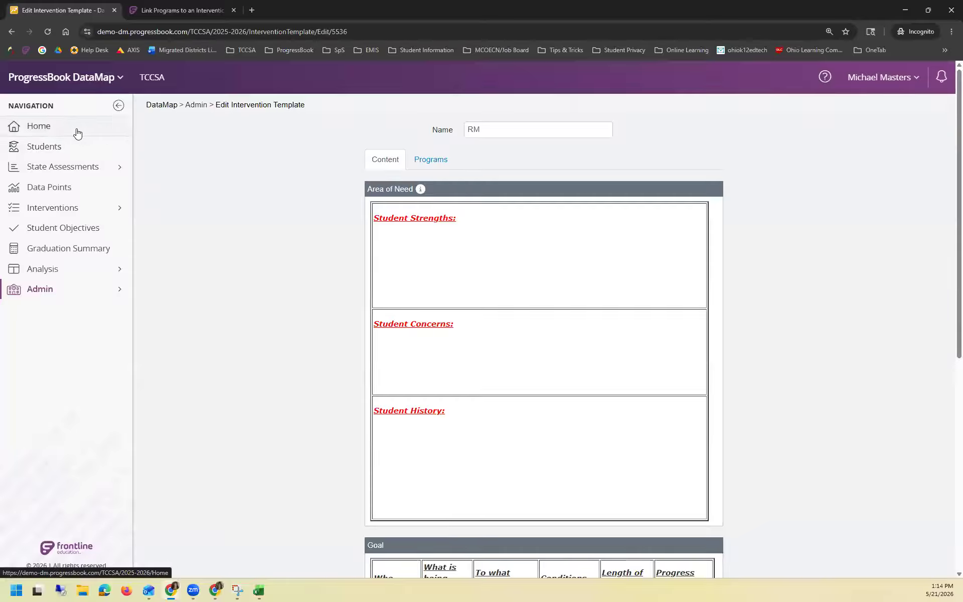
Step: Open a grade 3 student's roadmap from the student list and start adding an intervention
{"action": "left_click", "coordinate": [79, 148]}
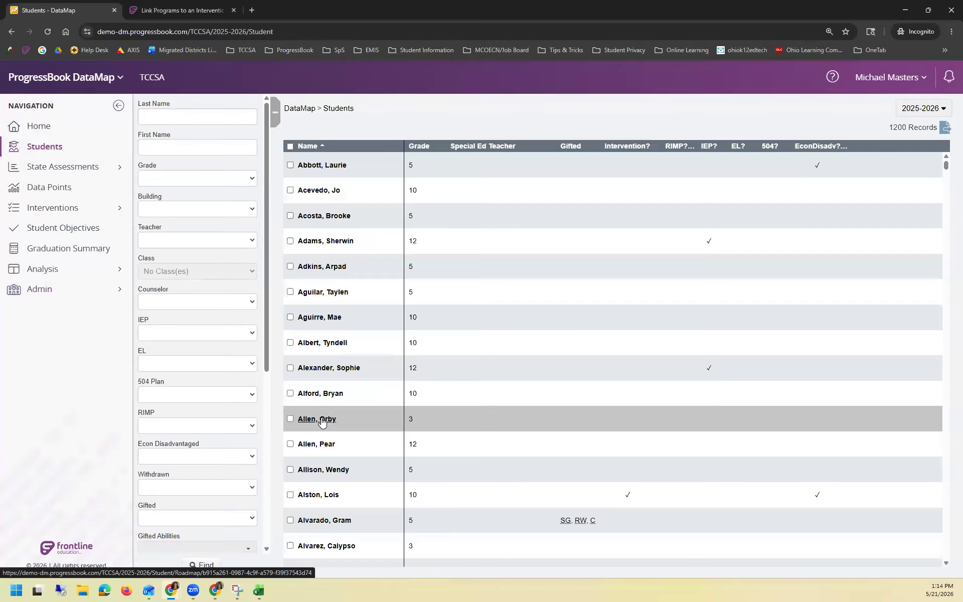
{"action": "left_click", "coordinate": [322, 420]}
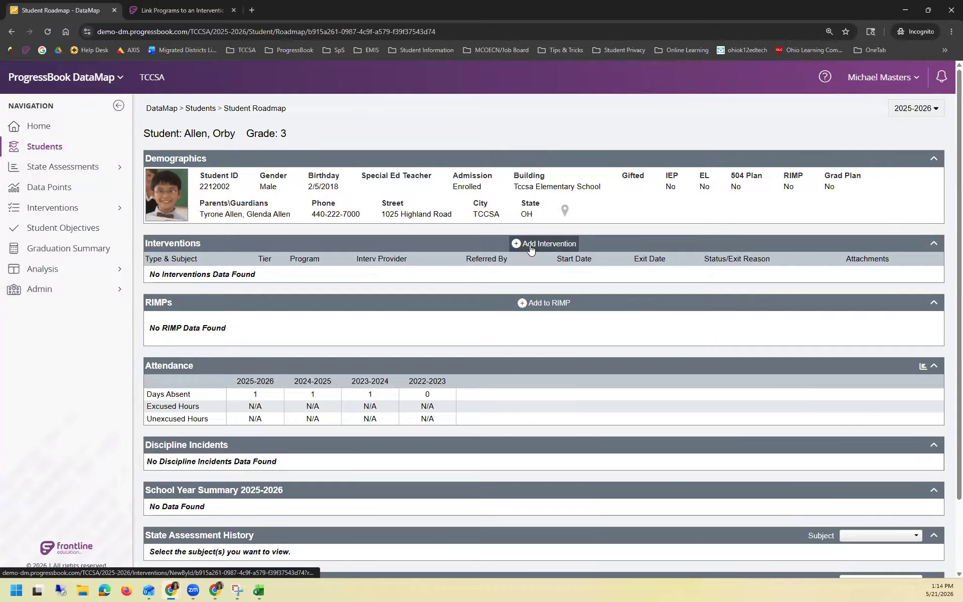
{"action": "left_click", "coordinate": [531, 248]}
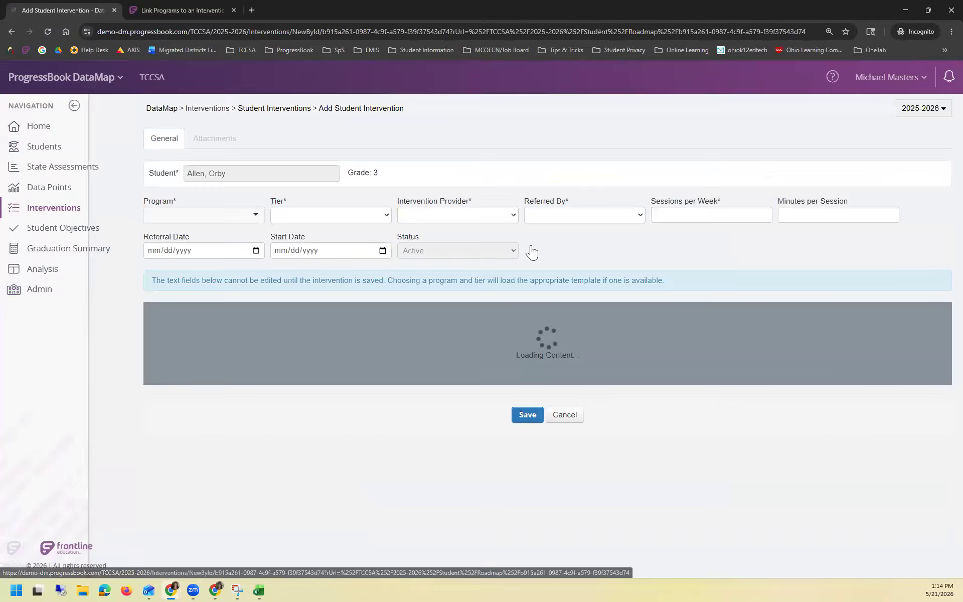
Step: Select MTSS as the intervention's program and compare the template content loaded for tier 1 and tier 2
{"action": "left_click", "coordinate": [256, 214]}
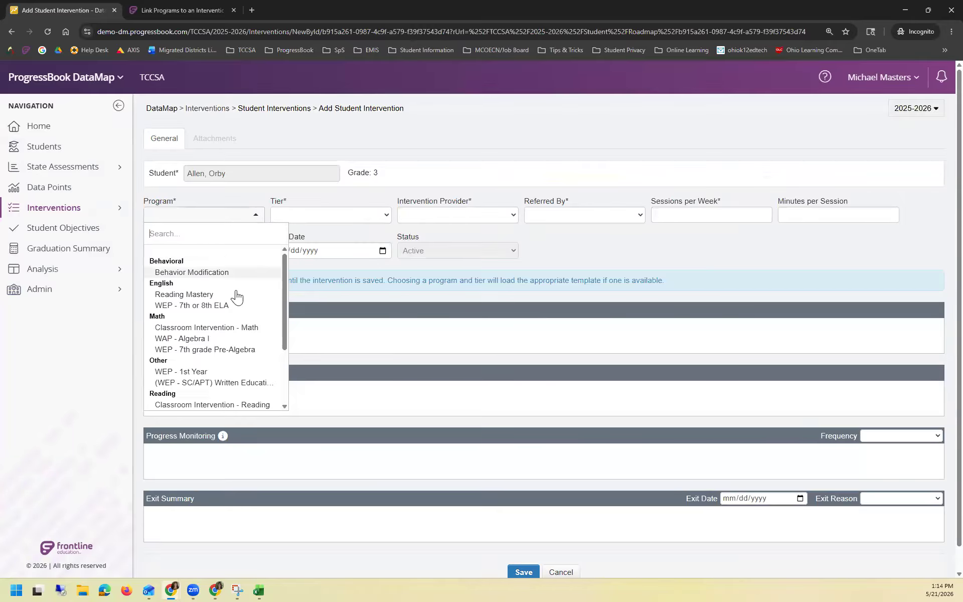
{"action": "scroll", "coordinate": [236, 293], "scroll_direction": "down", "scroll_amount": 2}
{"action": "scroll", "coordinate": [236, 294], "scroll_direction": "down", "scroll_amount": 1}
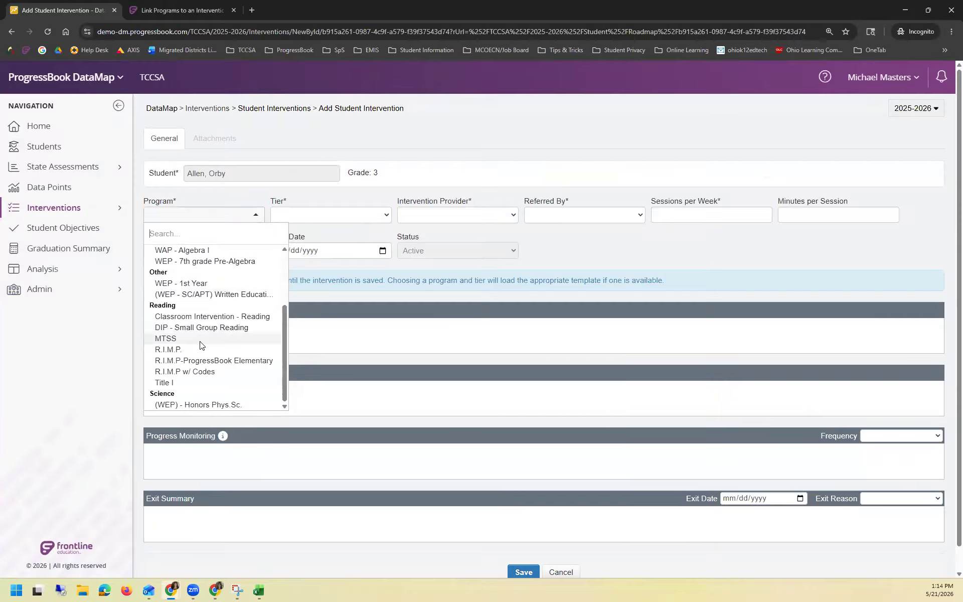
{"action": "left_click", "coordinate": [200, 339]}
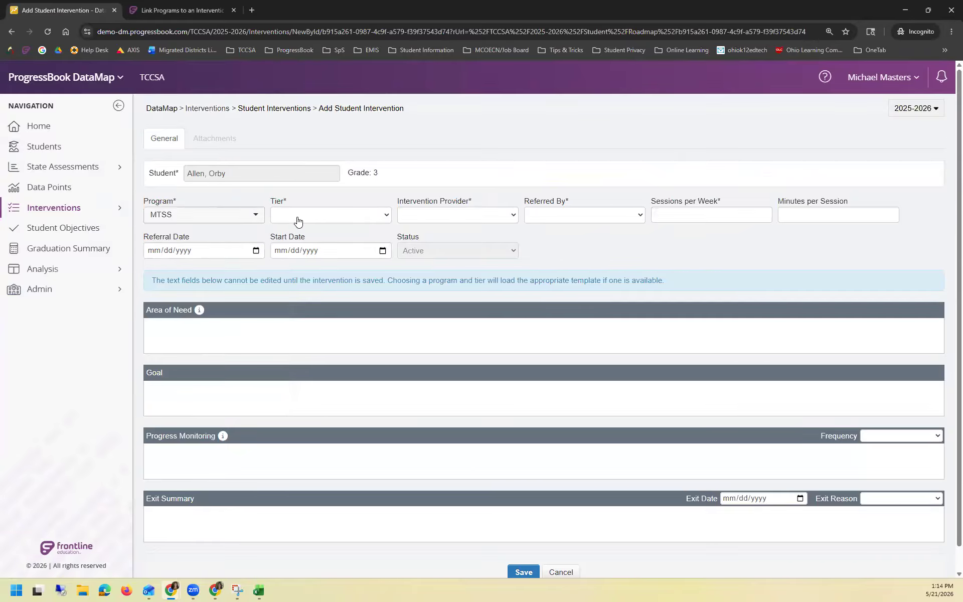
{"action": "left_click", "coordinate": [344, 219]}
{"action": "left_click", "coordinate": [335, 238]}
{"action": "scroll", "coordinate": [323, 398], "scroll_direction": "down", "scroll_amount": 7}
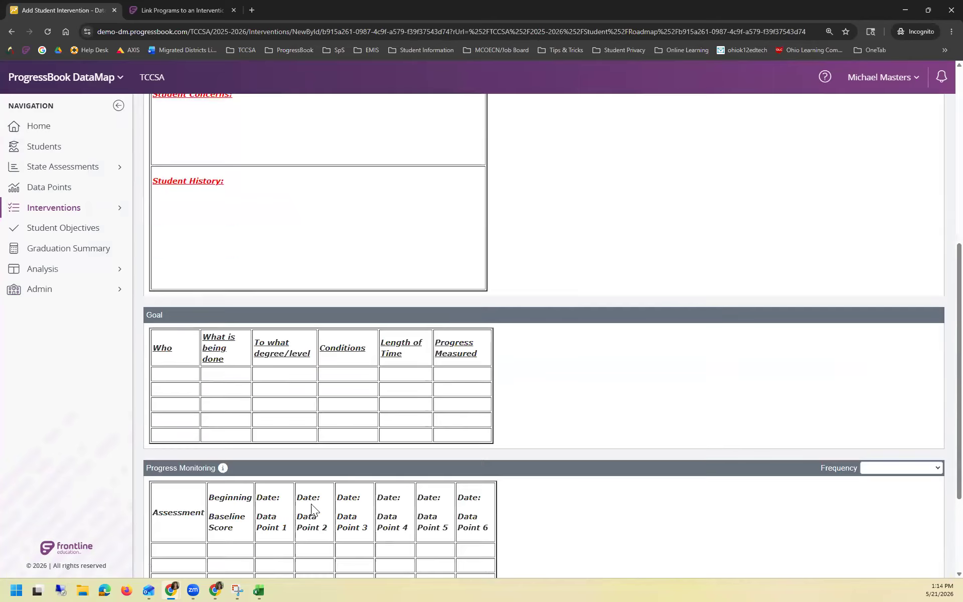
{"action": "scroll", "coordinate": [344, 473], "scroll_direction": "up", "scroll_amount": 10}
{"action": "left_click", "coordinate": [307, 216]}
{"action": "left_click", "coordinate": [308, 255]}
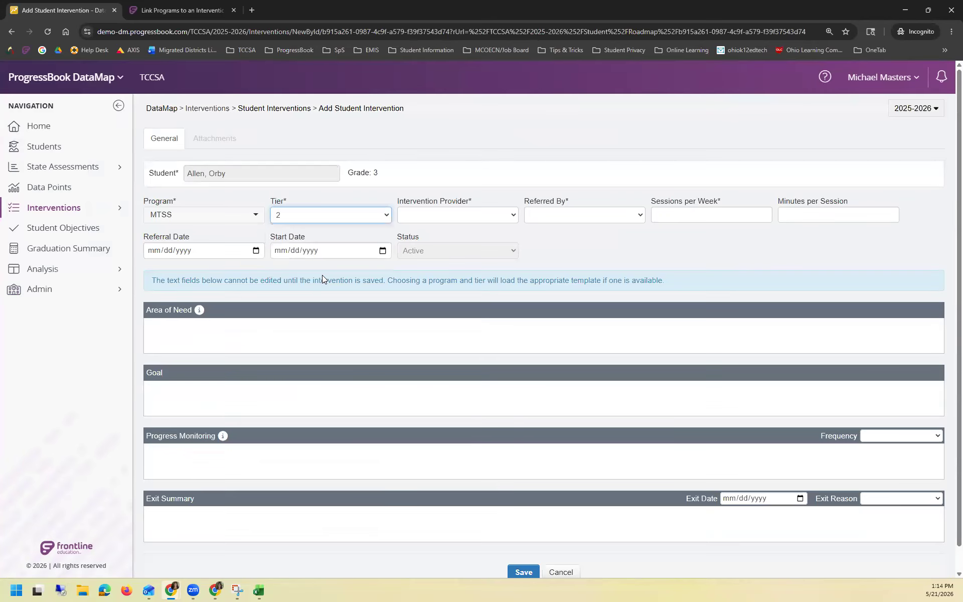
Step: Switch the intervention's program to Reading Mastery and compare the content for tiers 2 and 1, ending on tier 1
{"action": "left_click", "coordinate": [247, 215]}
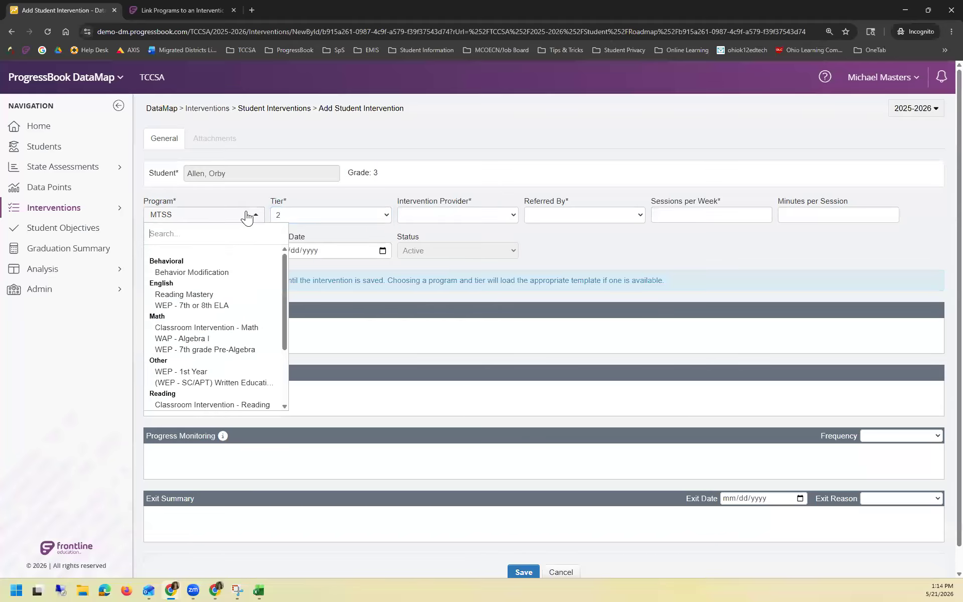
{"action": "left_click", "coordinate": [223, 293]}
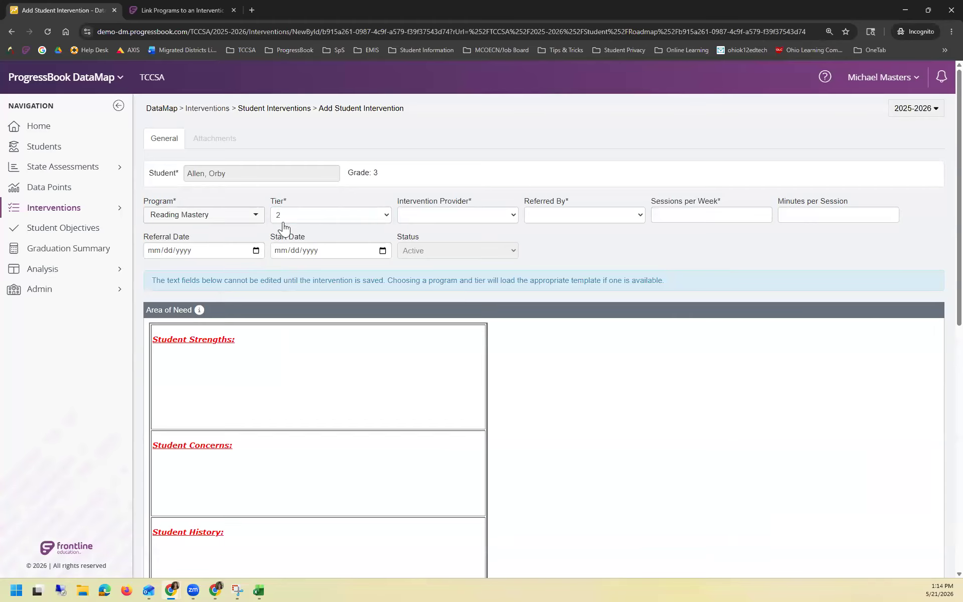
{"action": "scroll", "coordinate": [302, 408], "scroll_direction": "down", "scroll_amount": 3}
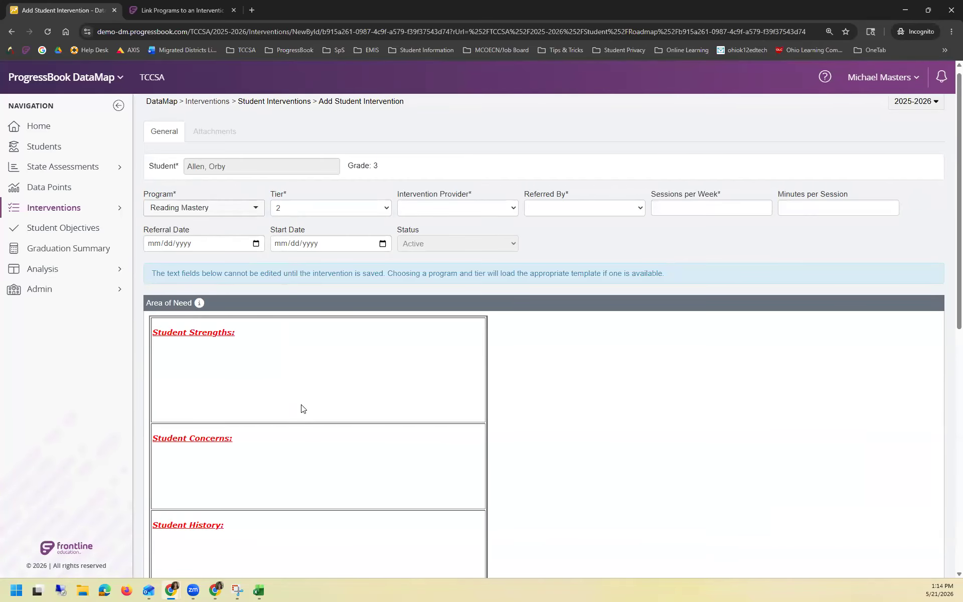
{"action": "scroll", "coordinate": [302, 409], "scroll_direction": "up", "scroll_amount": 3}
{"action": "left_click", "coordinate": [323, 216]}
{"action": "left_click", "coordinate": [303, 239]}
{"action": "left_click", "coordinate": [307, 216]}
{"action": "left_click", "coordinate": [299, 243]}
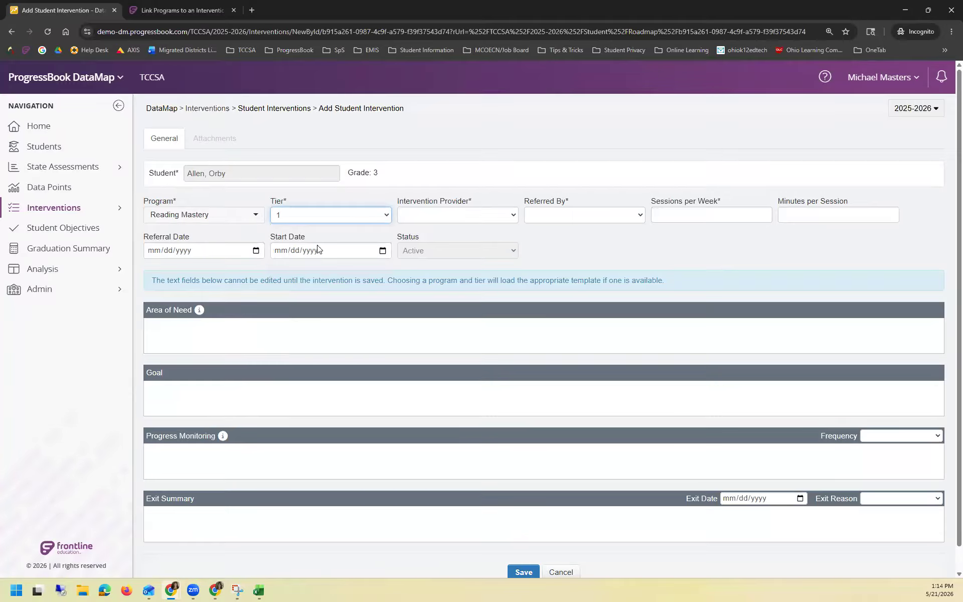
Step: Set the intervention's tier to 2 and choose an intervention provider and a referring staff member
{"action": "left_click", "coordinate": [325, 217]}
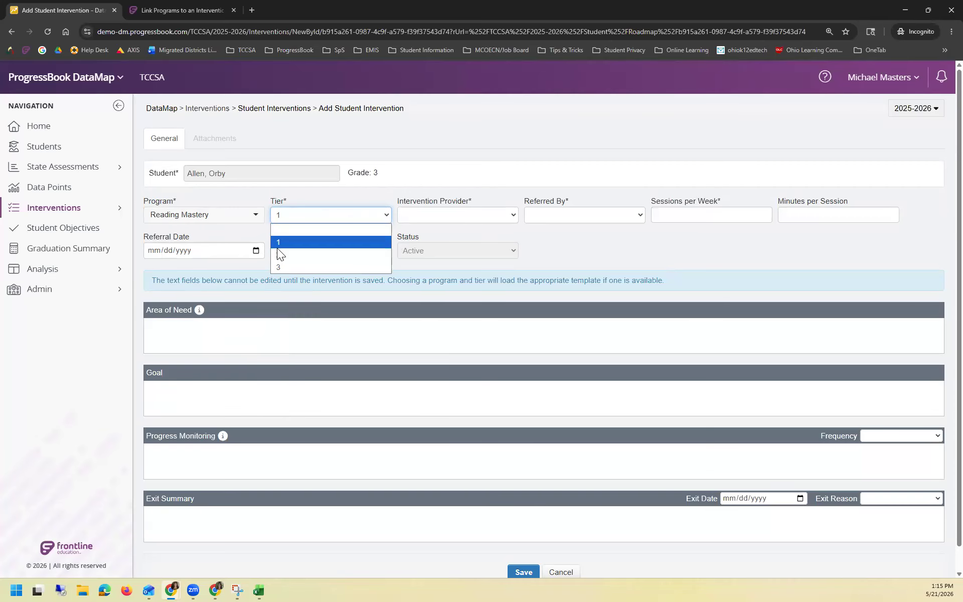
{"action": "left_click", "coordinate": [333, 254]}
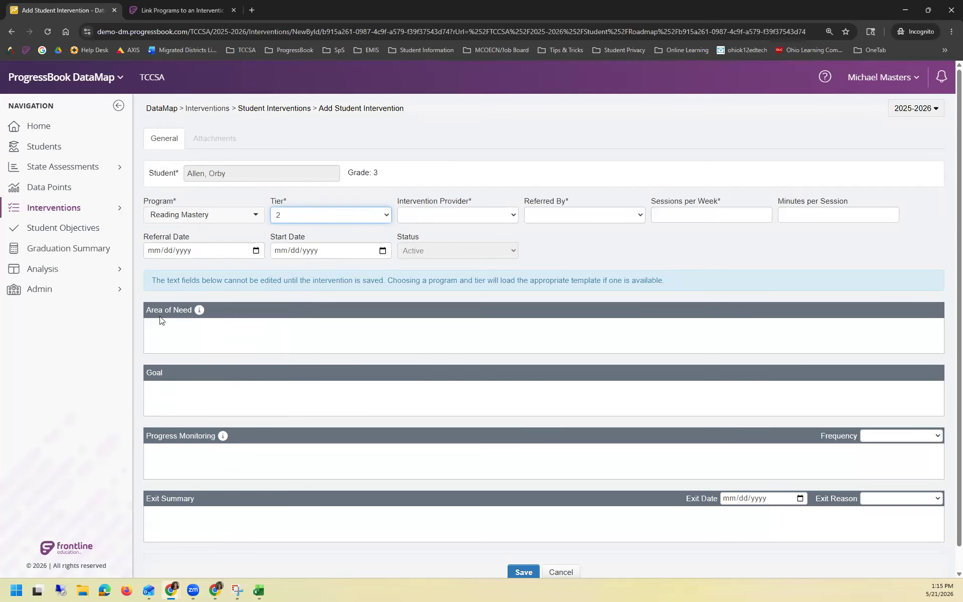
{"action": "left_click", "coordinate": [441, 222]}
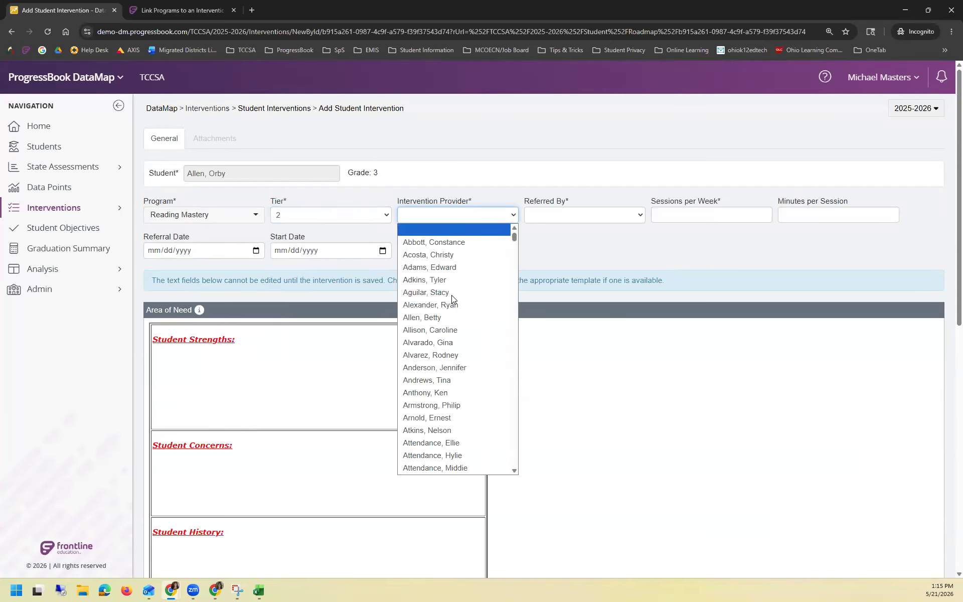
{"action": "scroll", "coordinate": [451, 297], "scroll_direction": "down", "scroll_amount": 10}
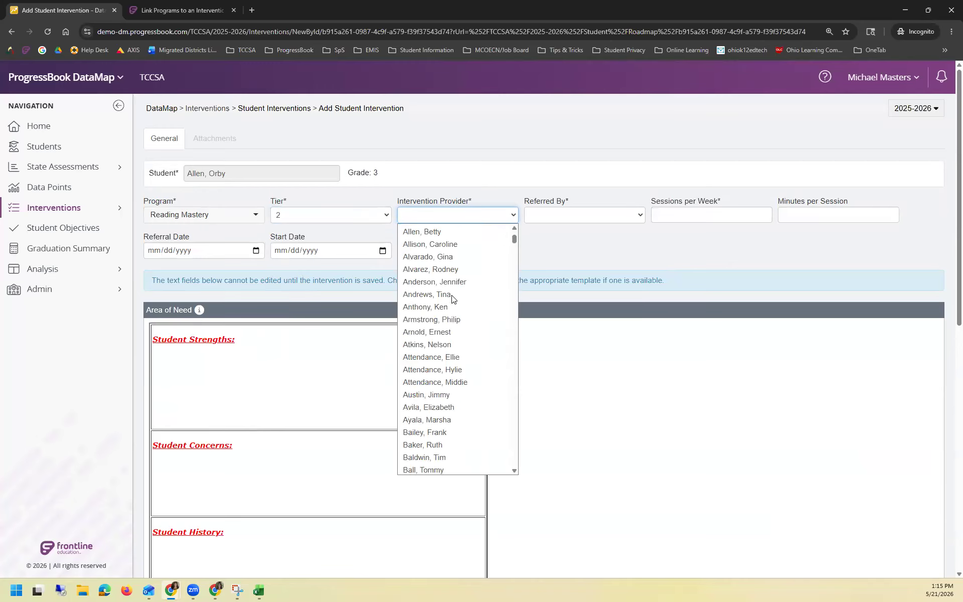
{"action": "scroll", "coordinate": [453, 303], "scroll_direction": "down", "scroll_amount": 3}
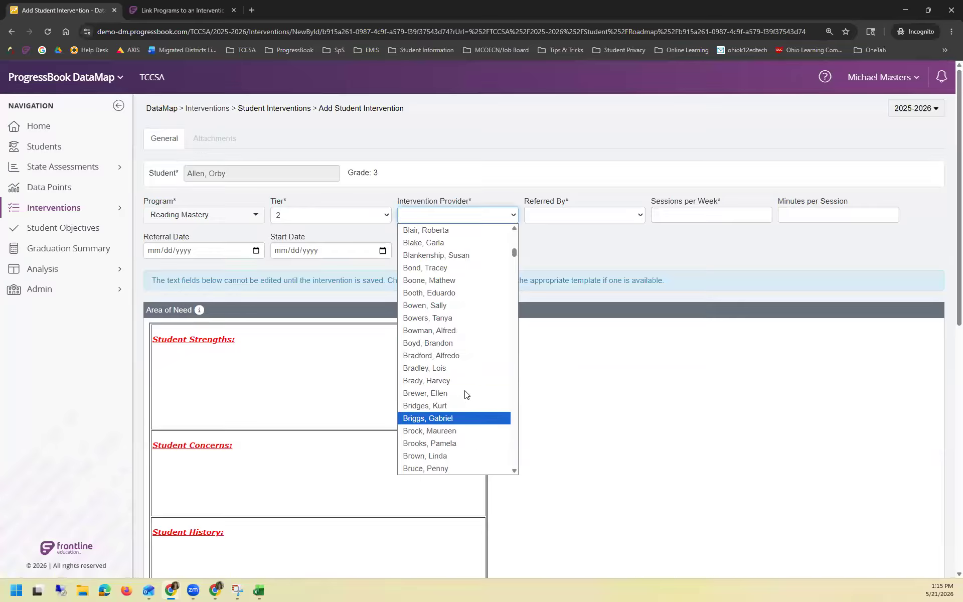
{"action": "left_click", "coordinate": [476, 455]}
{"action": "left_click", "coordinate": [550, 220]}
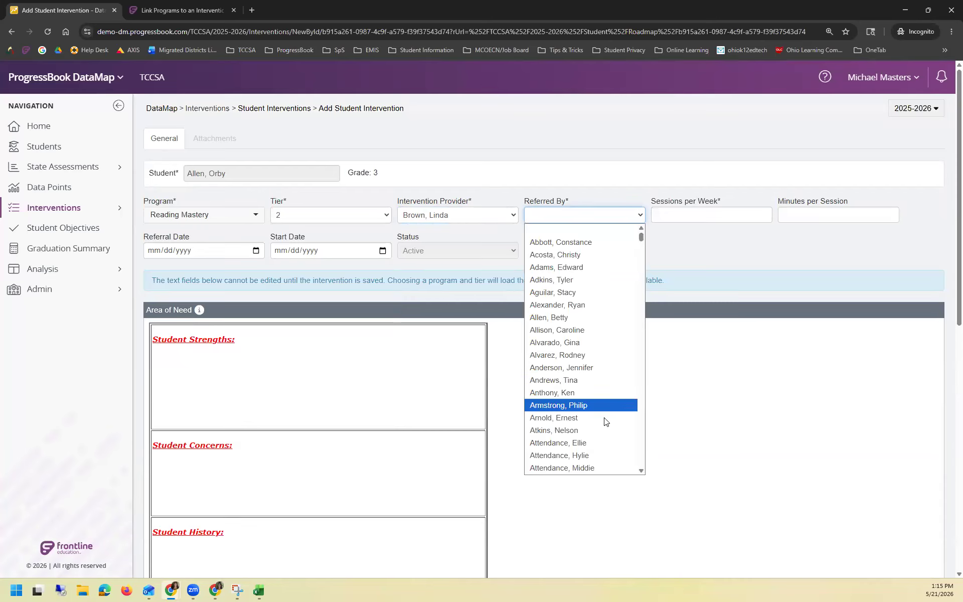
{"action": "left_click", "coordinate": [587, 380]}
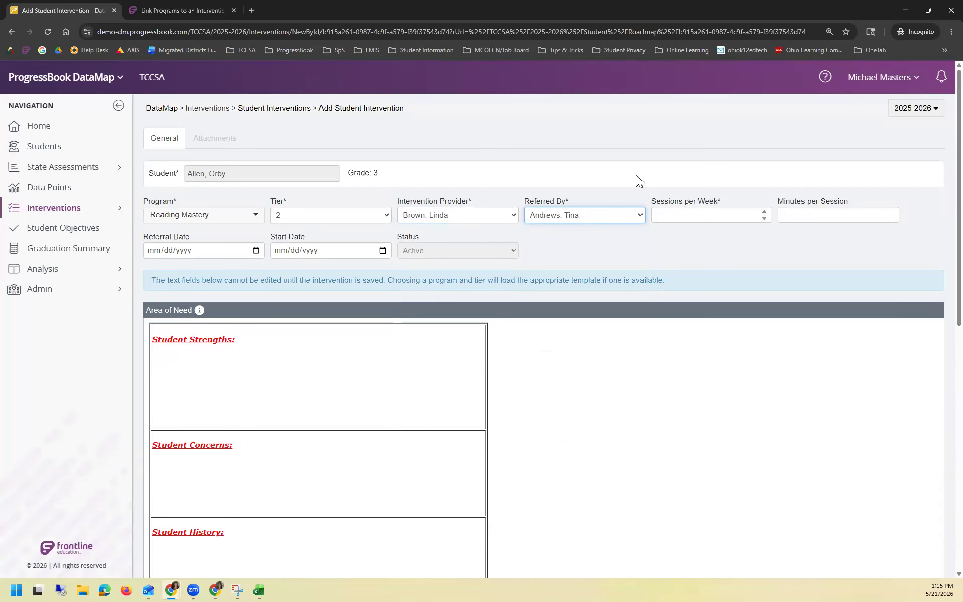
Step: Set the intervention's referral date to 01/13/2026
{"action": "left_click", "coordinate": [256, 251]}
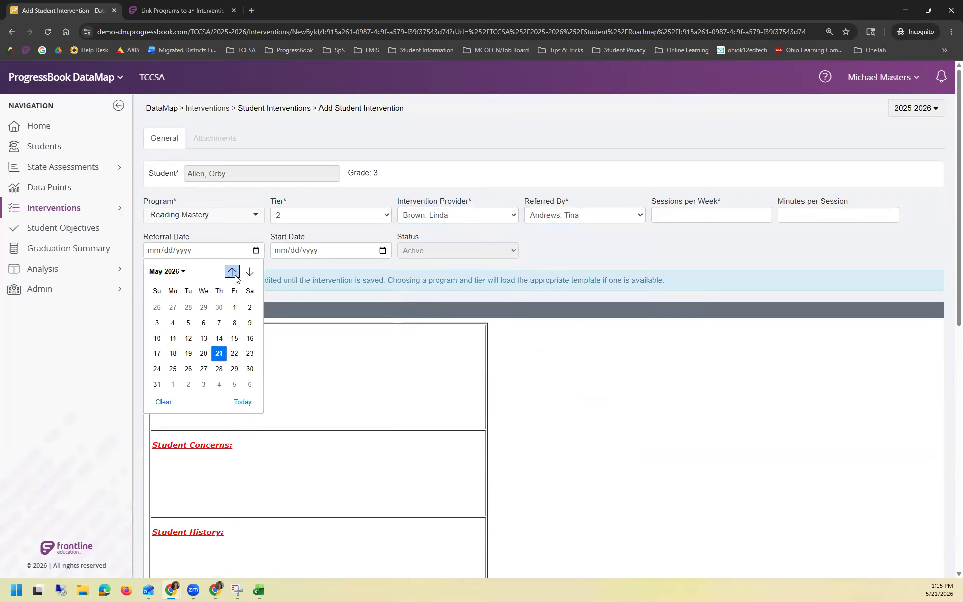
{"action": "left_click", "coordinate": [232, 272]}
{"action": "left_click", "coordinate": [232, 272]}
{"action": "left_click", "coordinate": [232, 272]}
{"action": "left_click", "coordinate": [232, 271]}
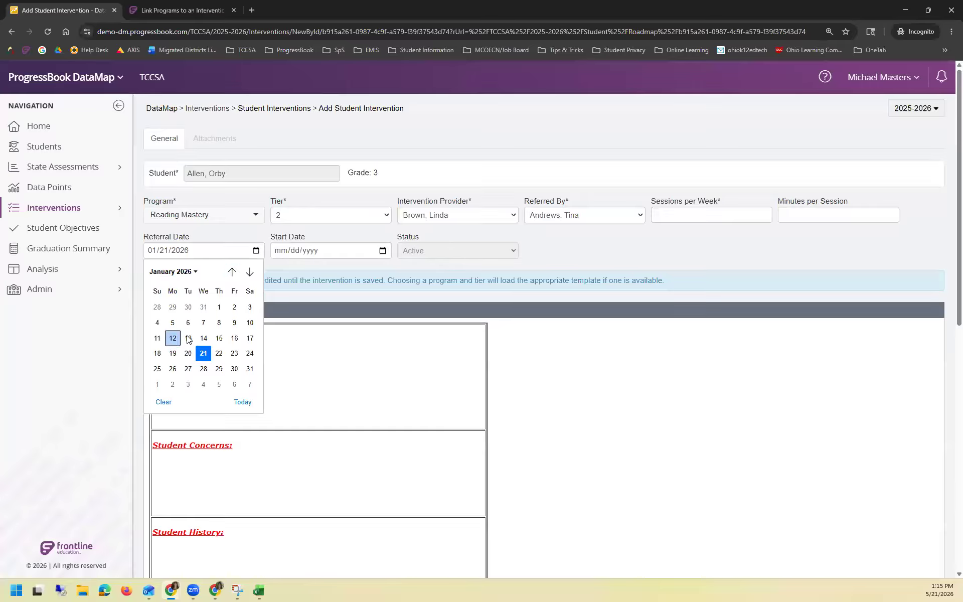
{"action": "left_click", "coordinate": [188, 323]}
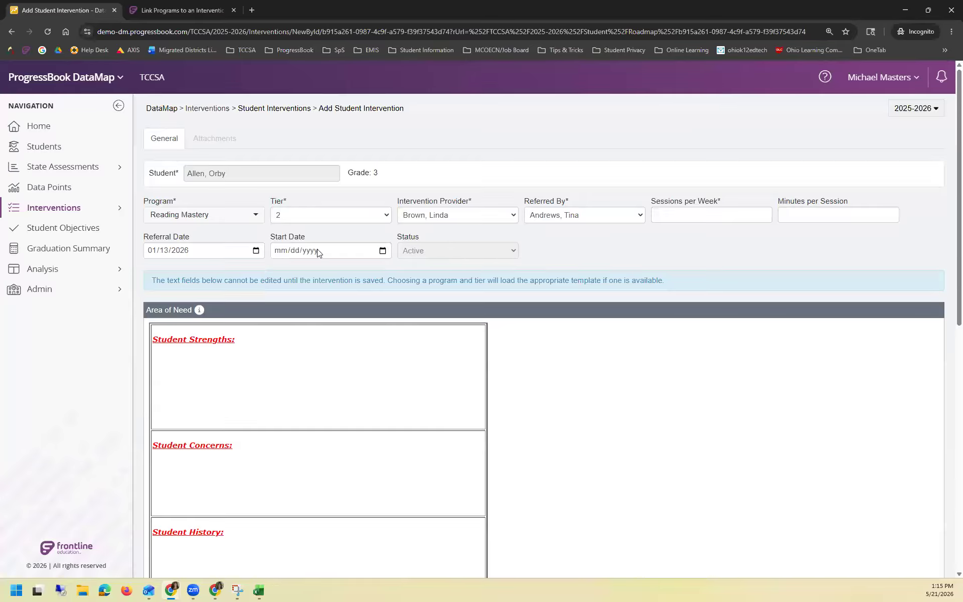
Step: Set the intervention's start date to 01/19/2026
{"action": "left_click", "coordinate": [380, 250]}
{"action": "left_click", "coordinate": [358, 272]}
{"action": "left_click", "coordinate": [358, 271]}
{"action": "left_click", "coordinate": [358, 272]}
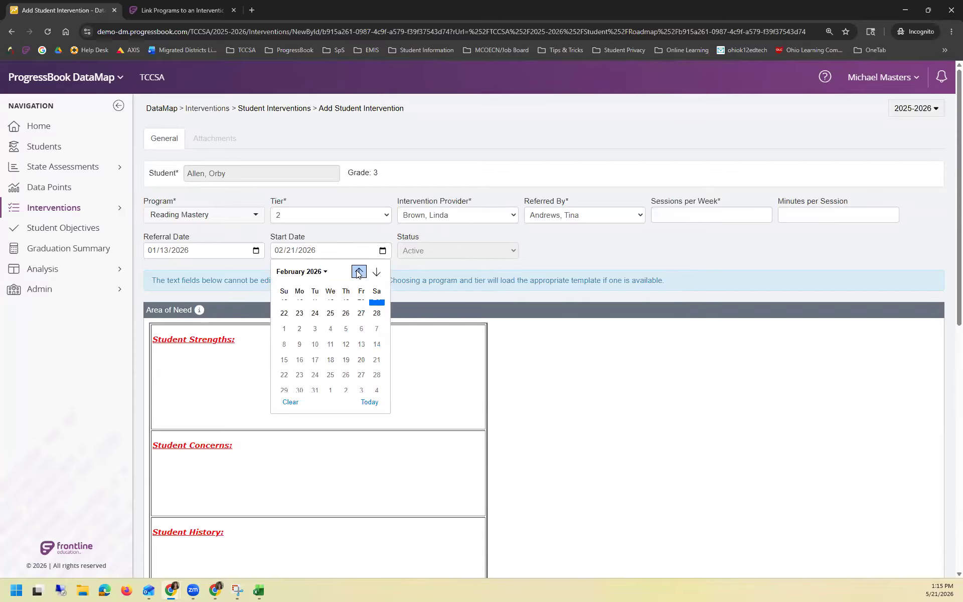
{"action": "left_click", "coordinate": [358, 272]}
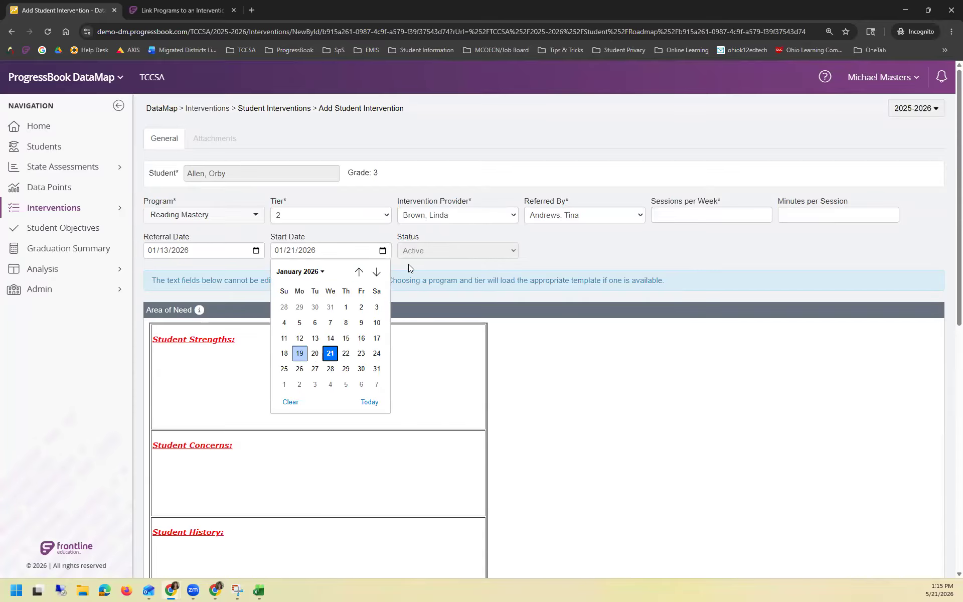
{"action": "left_click", "coordinate": [300, 354]}
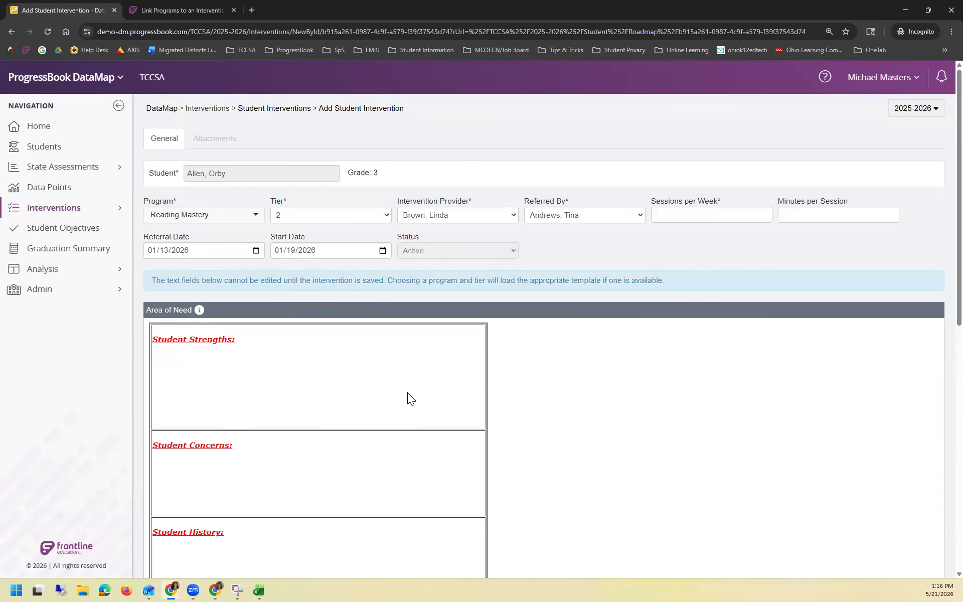
Step: Review the loaded template from Student Strengths through the Exit Summary signature line and try to save the intervention
{"action": "left_click_drag", "start_coordinate": [218, 341], "coordinate": [323, 396]}
{"action": "left_click", "coordinate": [323, 396]}
{"action": "scroll", "coordinate": [474, 295], "scroll_direction": "down", "scroll_amount": 10}
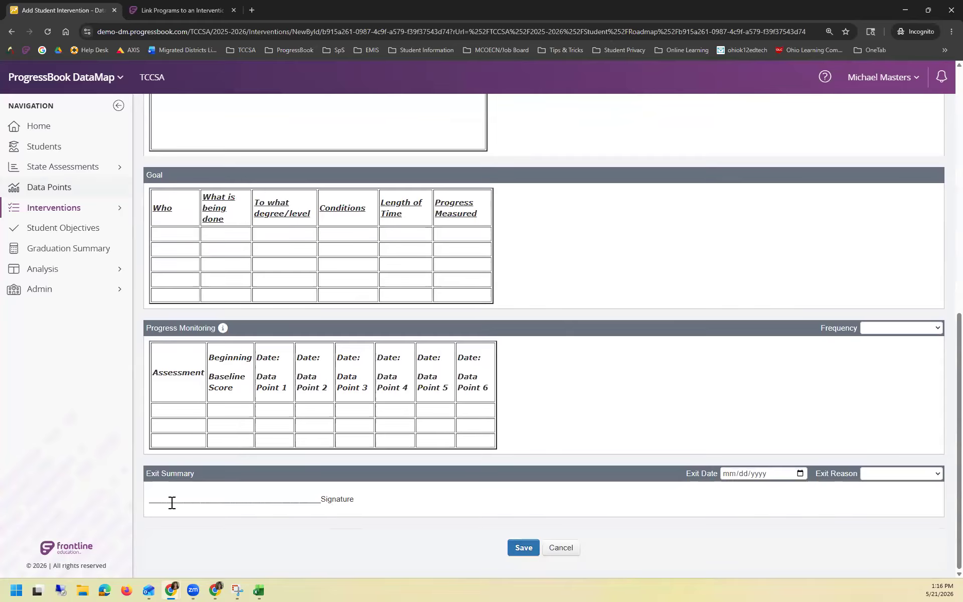
{"action": "left_click_drag", "start_coordinate": [150, 499], "coordinate": [366, 507]}
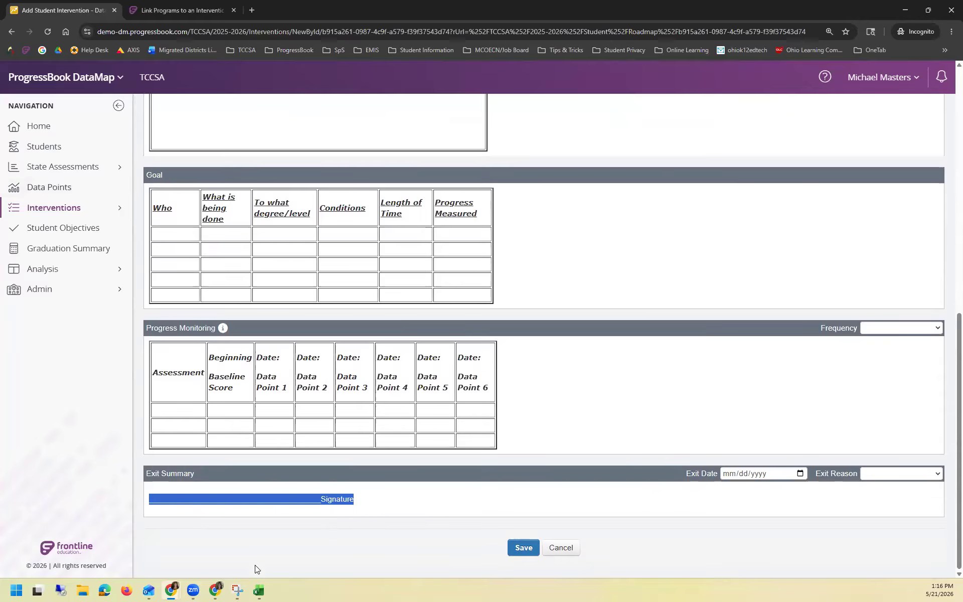
{"action": "left_click", "coordinate": [522, 554]}
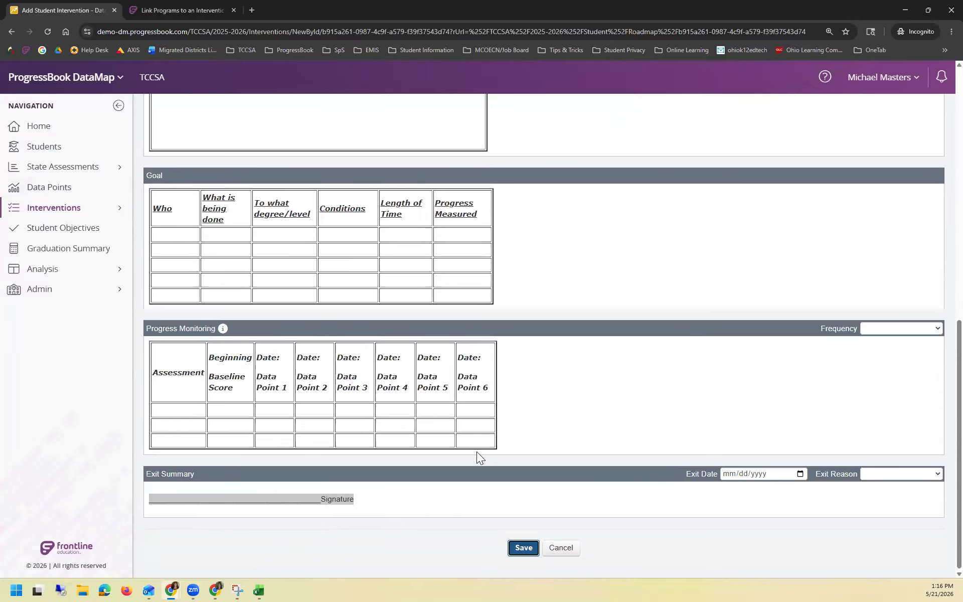
Step: Set the sessions per week to 2 and save the student intervention
{"action": "scroll", "coordinate": [477, 451], "scroll_direction": "up", "scroll_amount": 7}
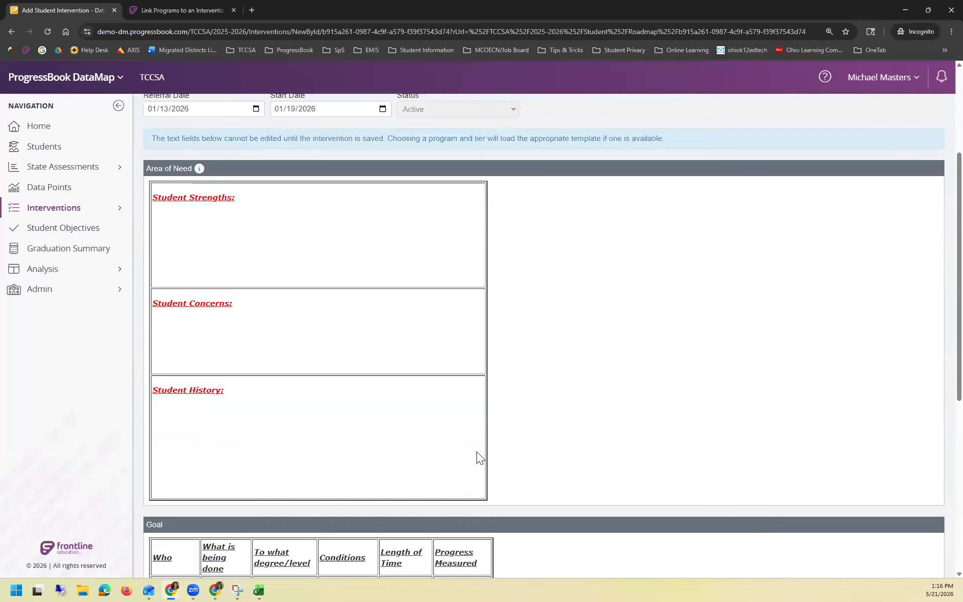
{"action": "scroll", "coordinate": [477, 452], "scroll_direction": "up", "scroll_amount": 3}
{"action": "left_click", "coordinate": [723, 220]}
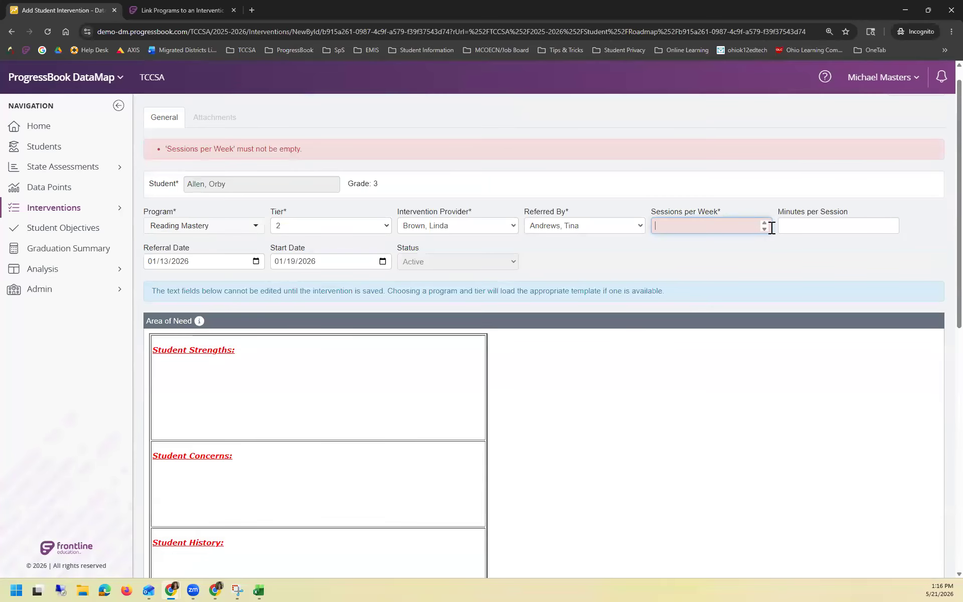
{"action": "left_click", "coordinate": [765, 222]}
{"action": "scroll", "coordinate": [683, 294], "scroll_direction": "down", "scroll_amount": 10}
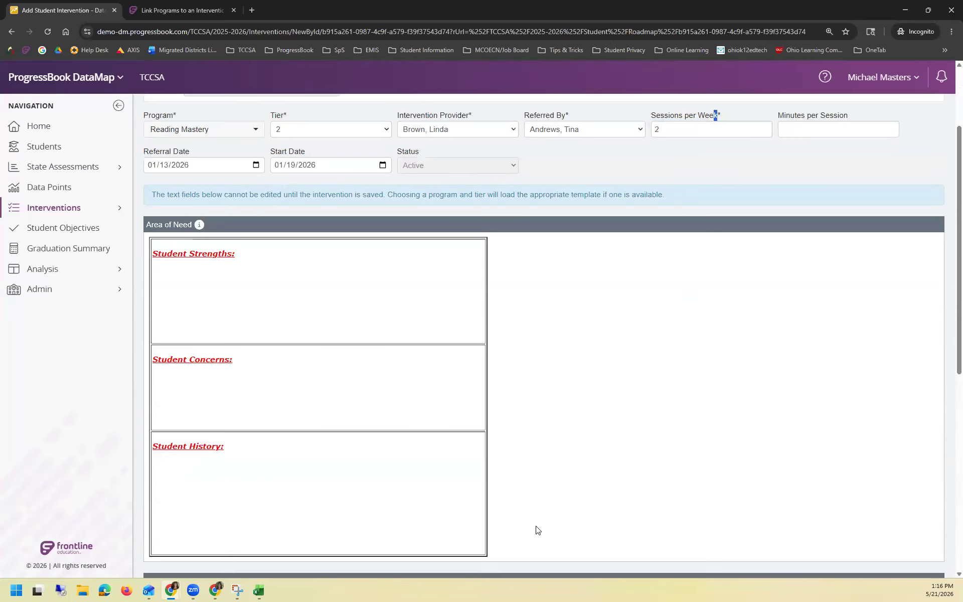
{"action": "left_click", "coordinate": [523, 547]}
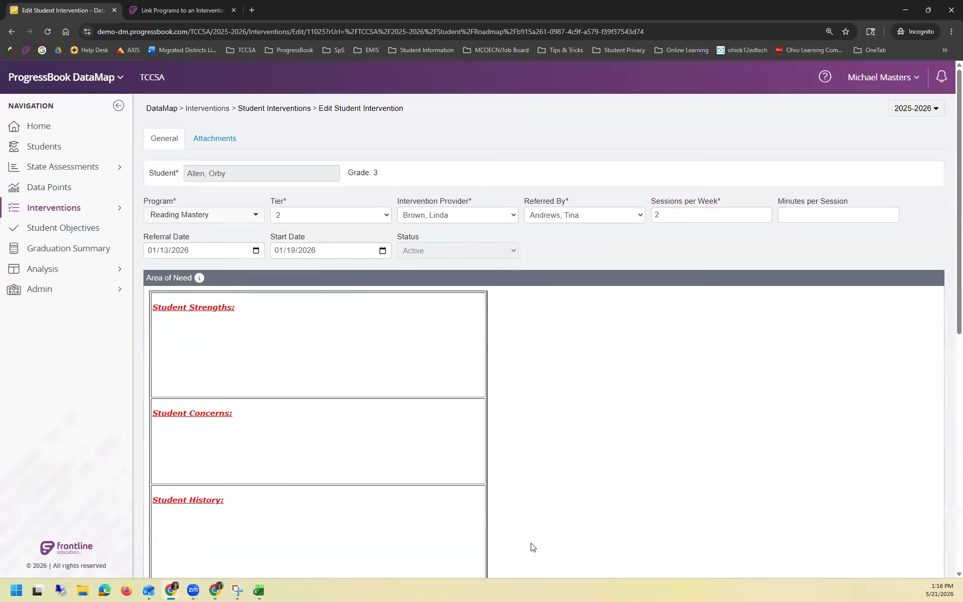
Step: Enter "Type my areas of need" under Student Strengths and "I can add to any content area" below the Exit Summary signature line
{"action": "left_click", "coordinate": [318, 320]}
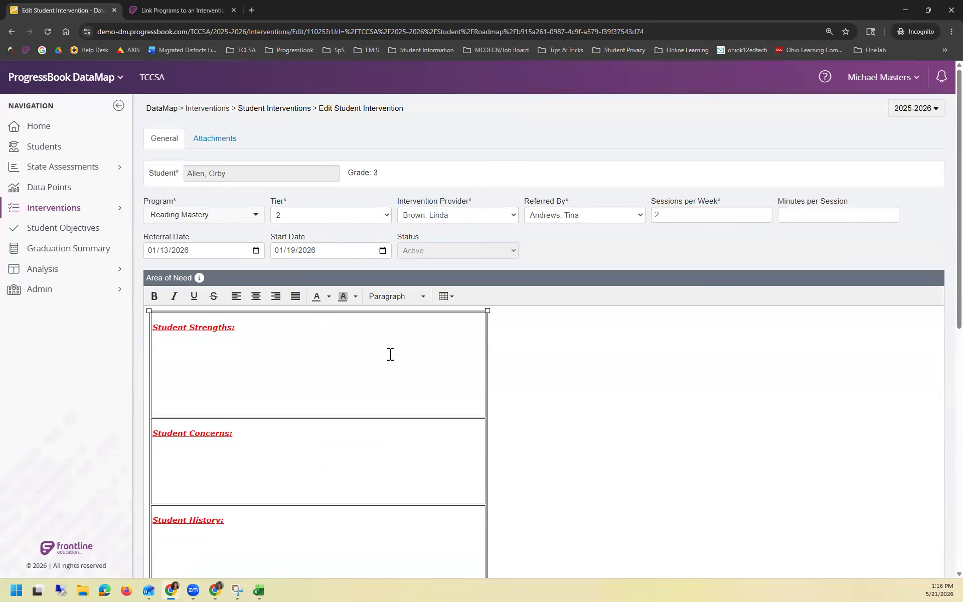
{"action": "type", "text": "Type my areas of need"}
{"action": "scroll", "coordinate": [350, 401], "scroll_direction": "down", "scroll_amount": 5}
{"action": "scroll", "coordinate": [169, 320], "scroll_direction": "down", "scroll_amount": 3}
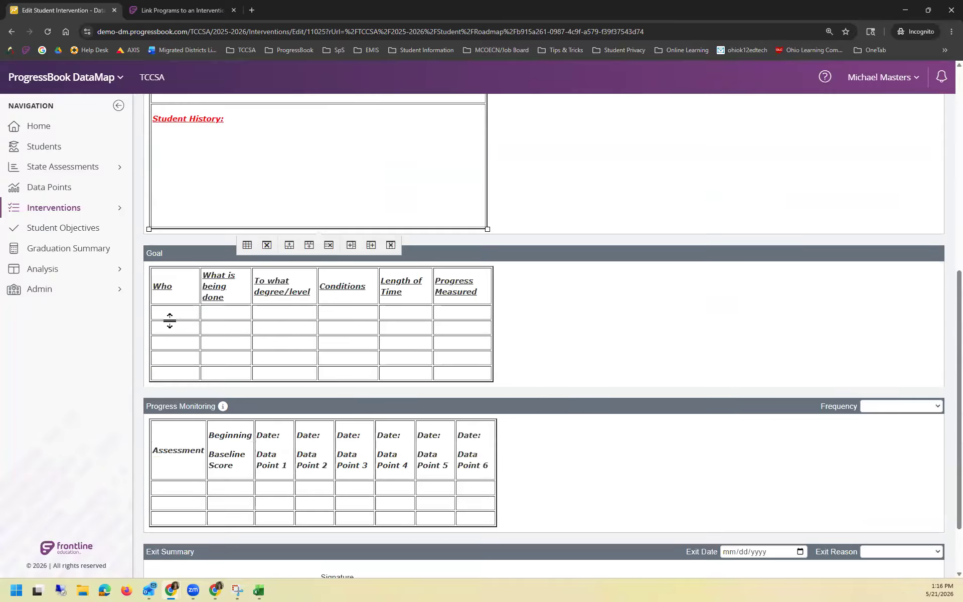
{"action": "left_click", "coordinate": [192, 312]}
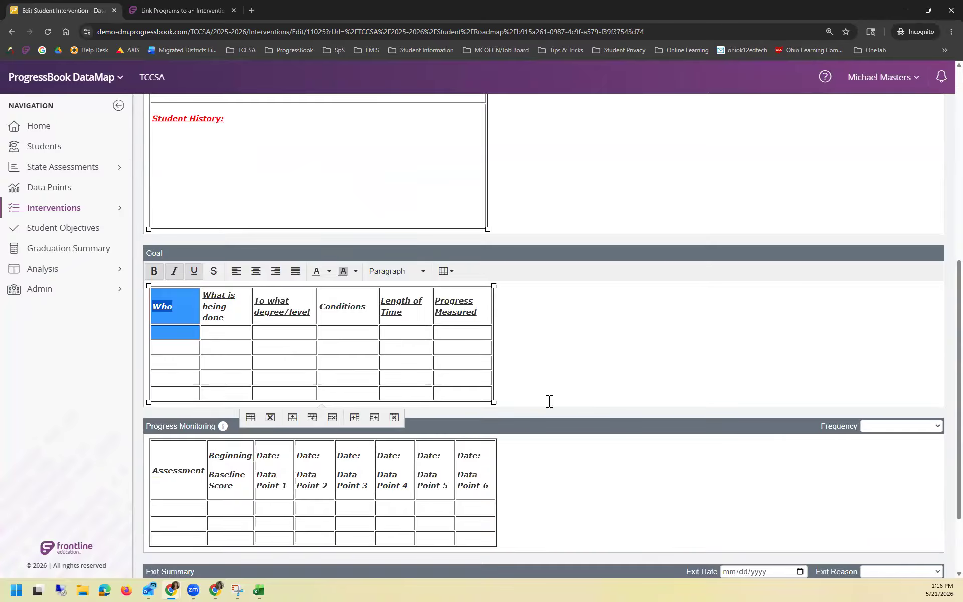
{"action": "scroll", "coordinate": [548, 399], "scroll_direction": "down", "scroll_amount": 2}
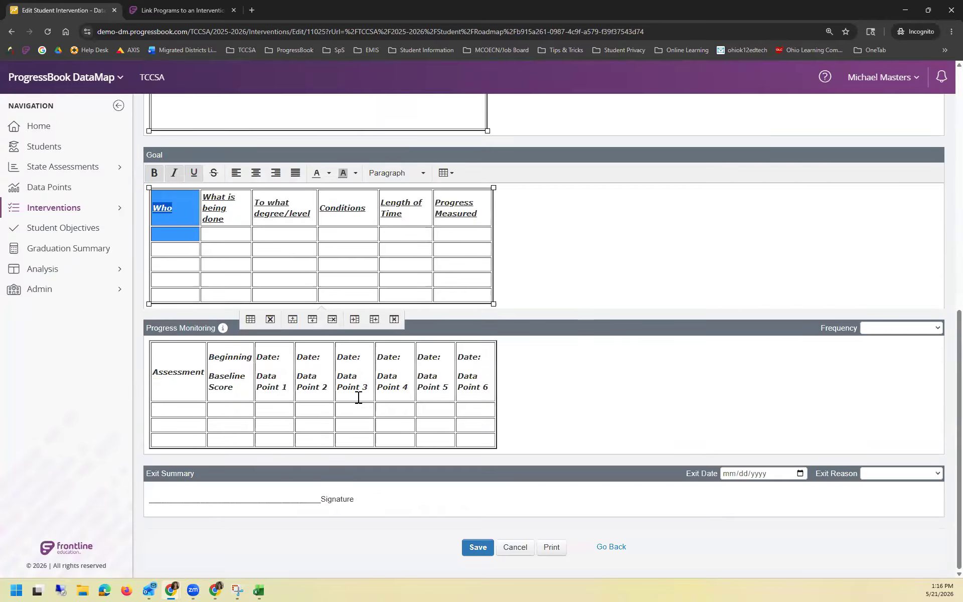
{"action": "left_click", "coordinate": [430, 505]}
{"action": "key", "text": "Return"}
{"action": "key", "text": "Return"}
{"action": "type", "text": "I can ad"}
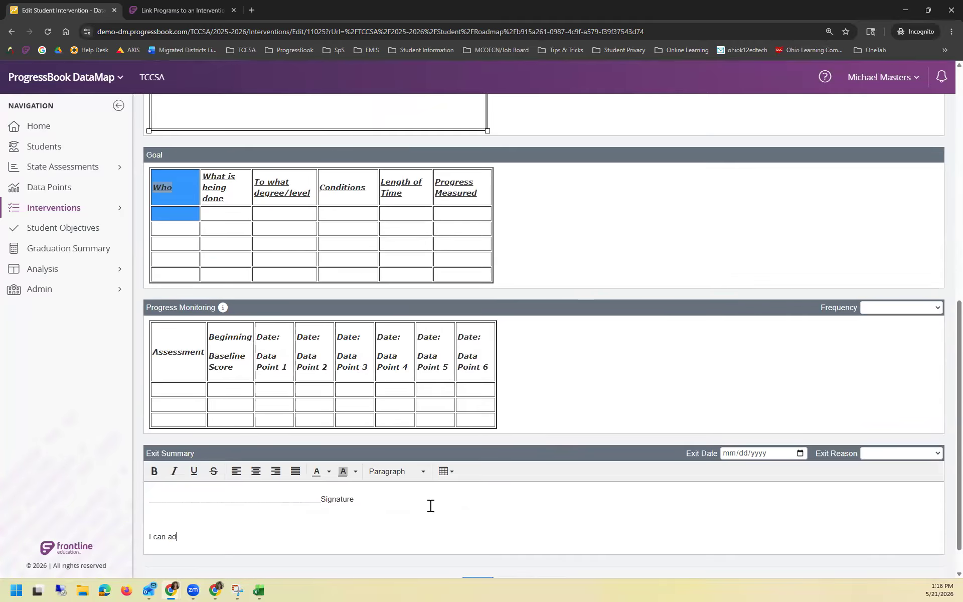
{"action": "type", "text": "d to any content area"}
Step: Review the intervention's content areas and its attachments, ending on the general information
{"action": "left_click", "coordinate": [441, 352]}
{"action": "scroll", "coordinate": [387, 241], "scroll_direction": "up", "scroll_amount": 4}
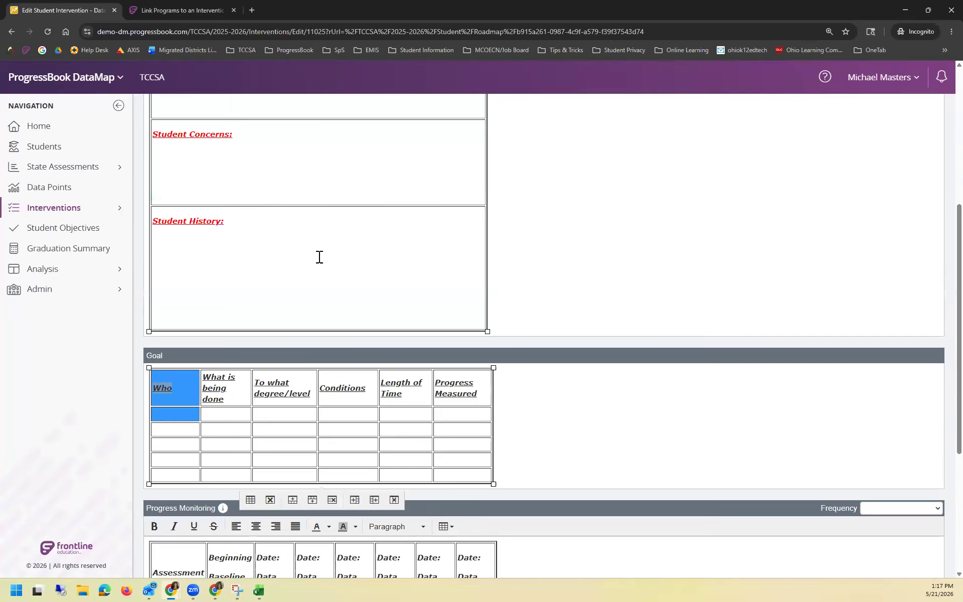
{"action": "left_click", "coordinate": [190, 221]}
{"action": "left_click", "coordinate": [211, 222]}
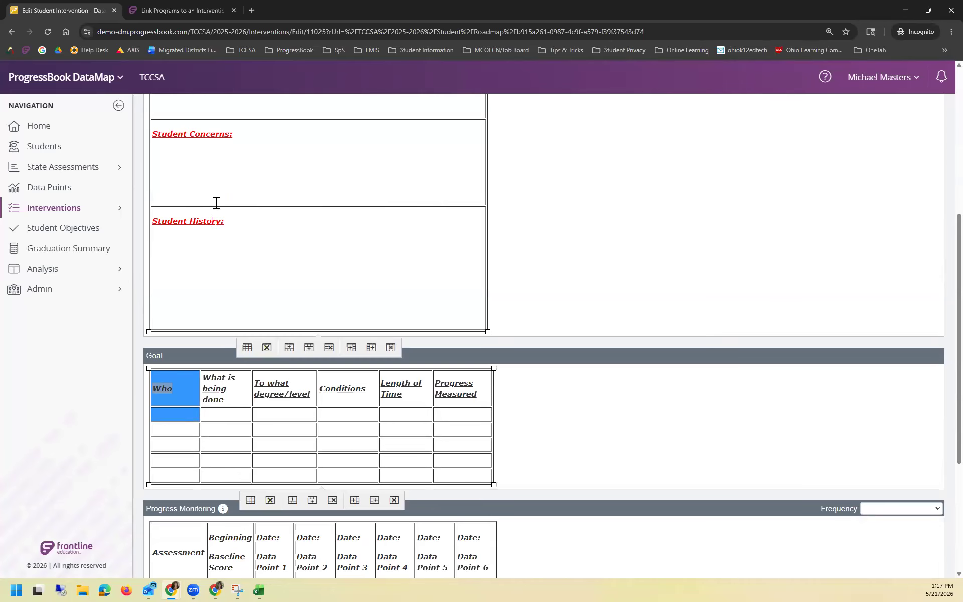
{"action": "scroll", "coordinate": [279, 222], "scroll_direction": "up", "scroll_amount": 6}
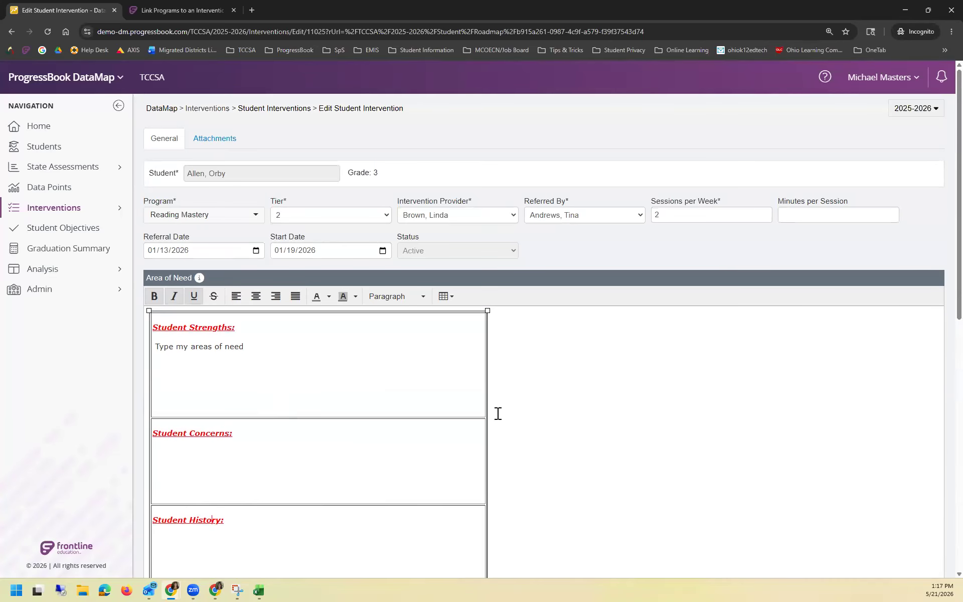
{"action": "scroll", "coordinate": [405, 438], "scroll_direction": "down", "scroll_amount": 2}
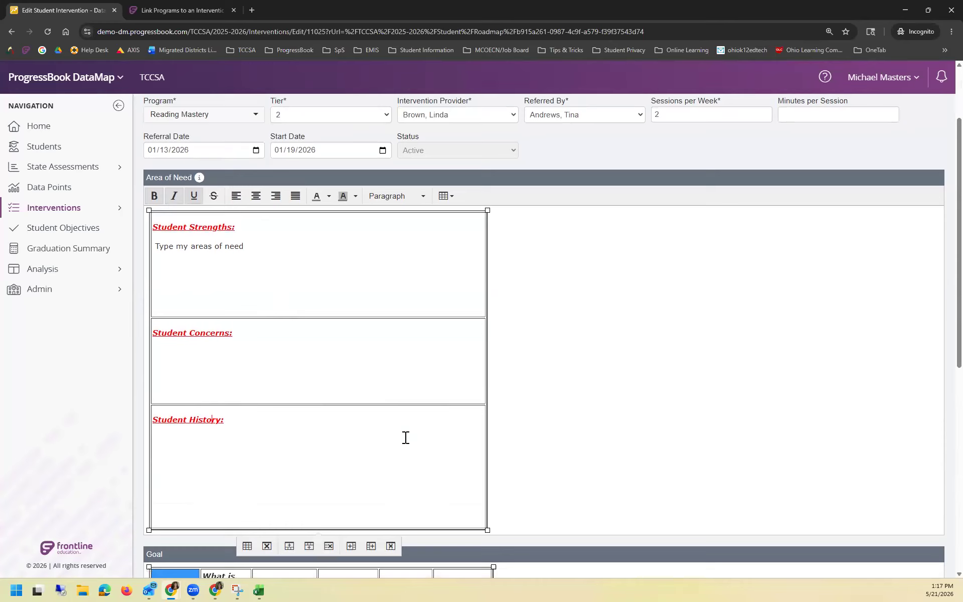
{"action": "scroll", "coordinate": [396, 439], "scroll_direction": "up", "scroll_amount": 2}
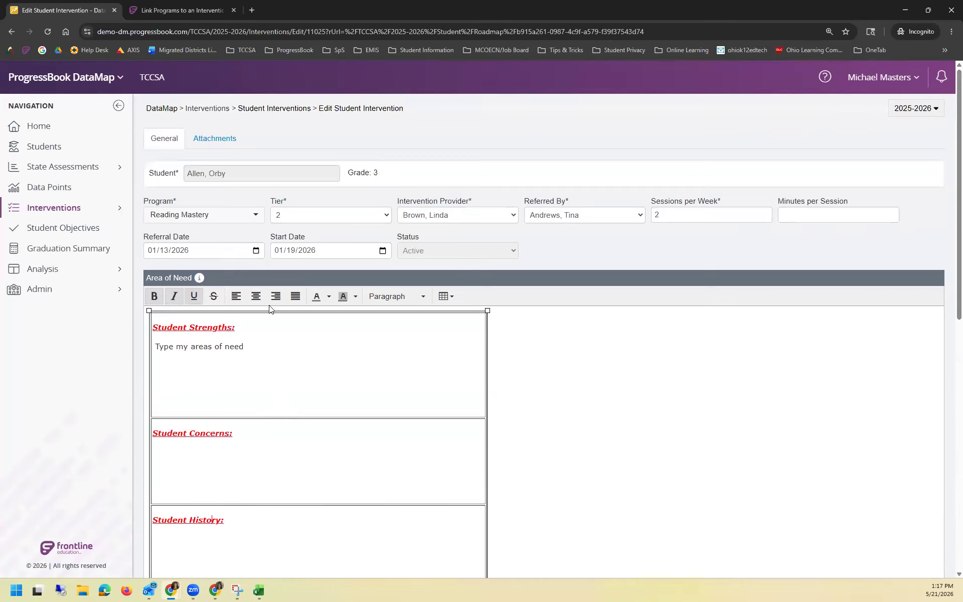
{"action": "left_click", "coordinate": [228, 146]}
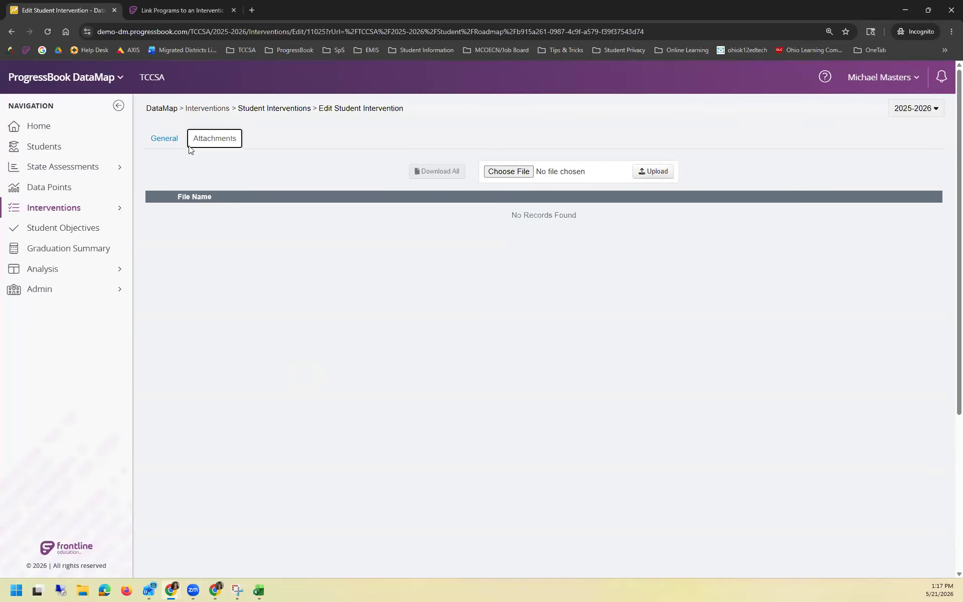
{"action": "left_click", "coordinate": [178, 139]}
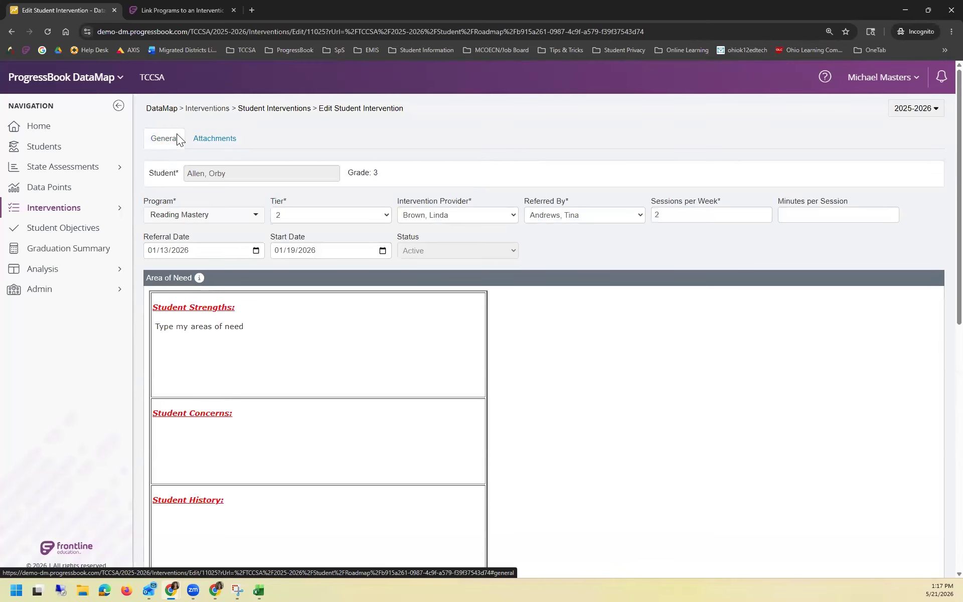
Step: Return to the student list and filter it to grade 3
{"action": "left_click", "coordinate": [86, 149]}
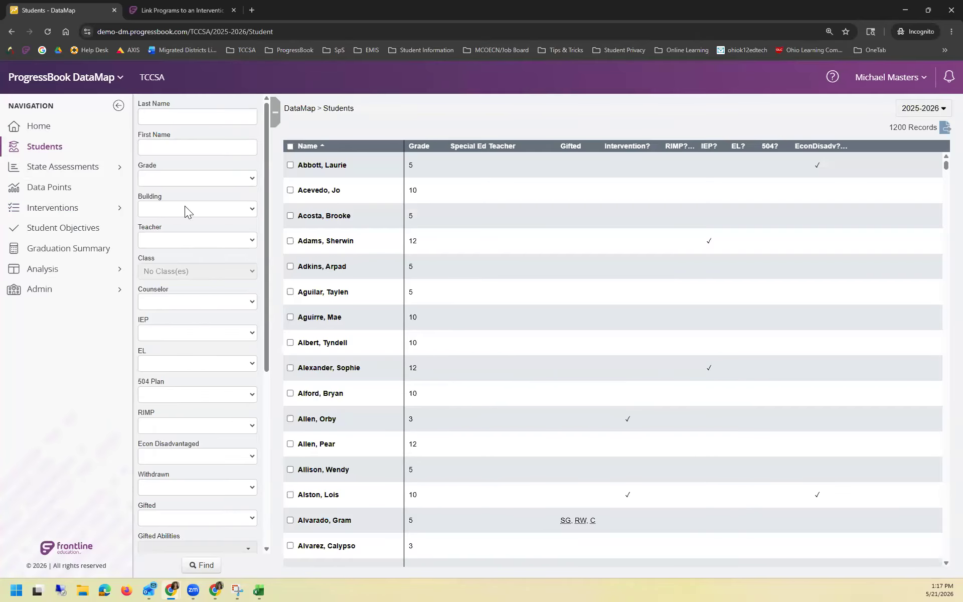
{"action": "left_click", "coordinate": [187, 178]}
{"action": "left_click", "coordinate": [202, 310]}
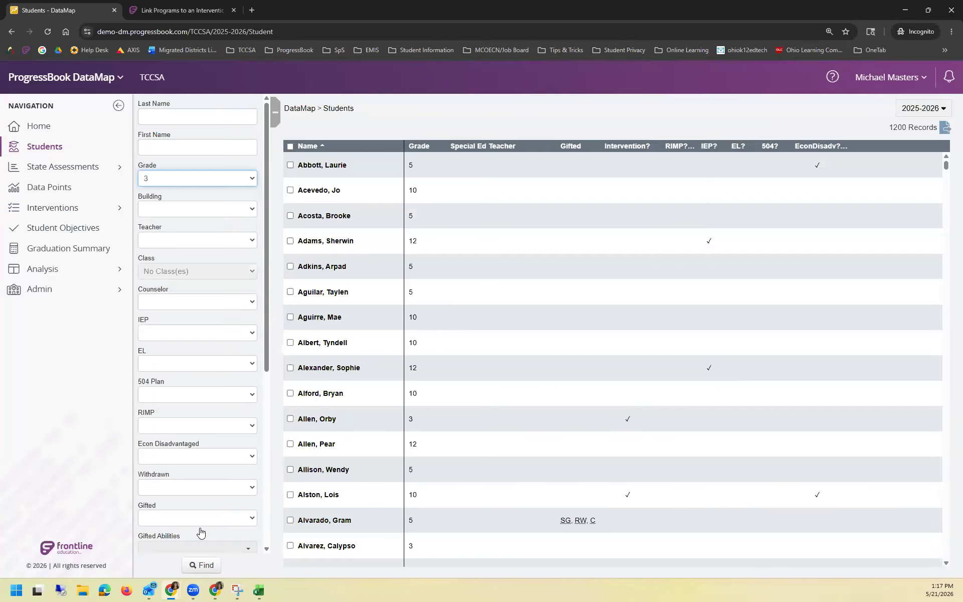
{"action": "left_click", "coordinate": [206, 565]}
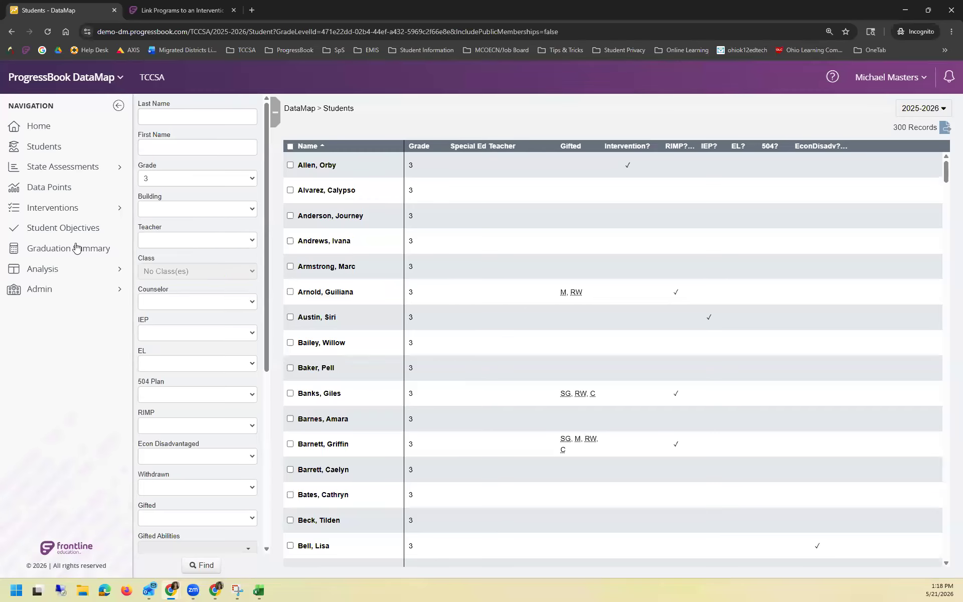
Step: Filter the grade 3 student list by a reading teacher and that teacher's class READING 3 - 10
{"action": "left_click", "coordinate": [185, 245]}
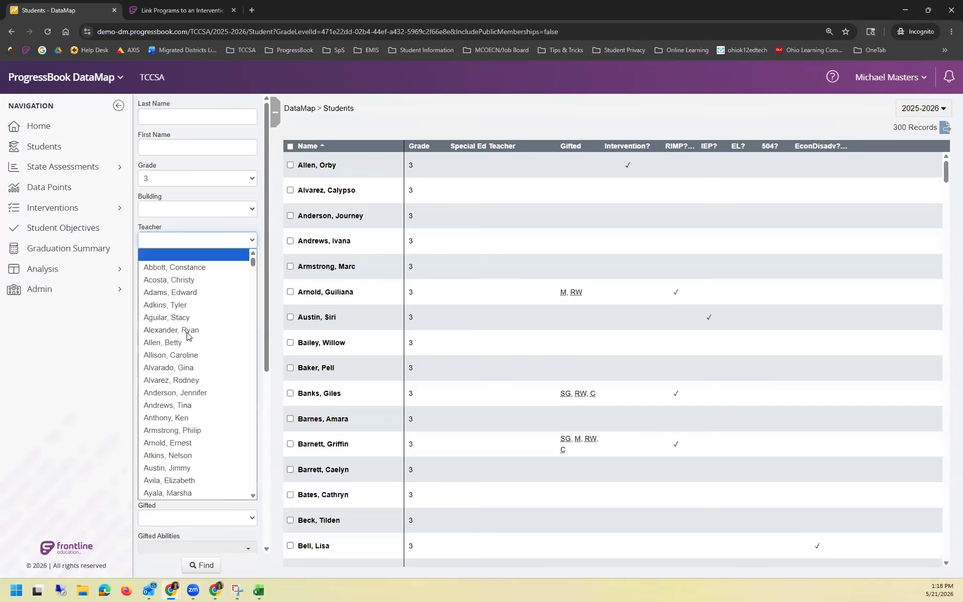
{"action": "scroll", "coordinate": [190, 391], "scroll_direction": "down", "scroll_amount": 5}
{"action": "scroll", "coordinate": [201, 437], "scroll_direction": "down", "scroll_amount": 4}
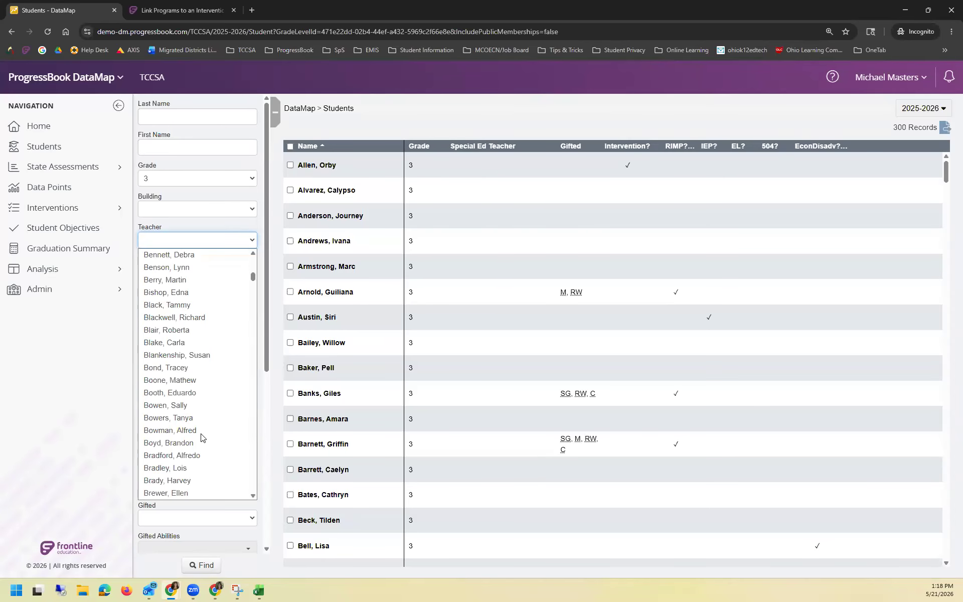
{"action": "scroll", "coordinate": [201, 437], "scroll_direction": "down", "scroll_amount": 2}
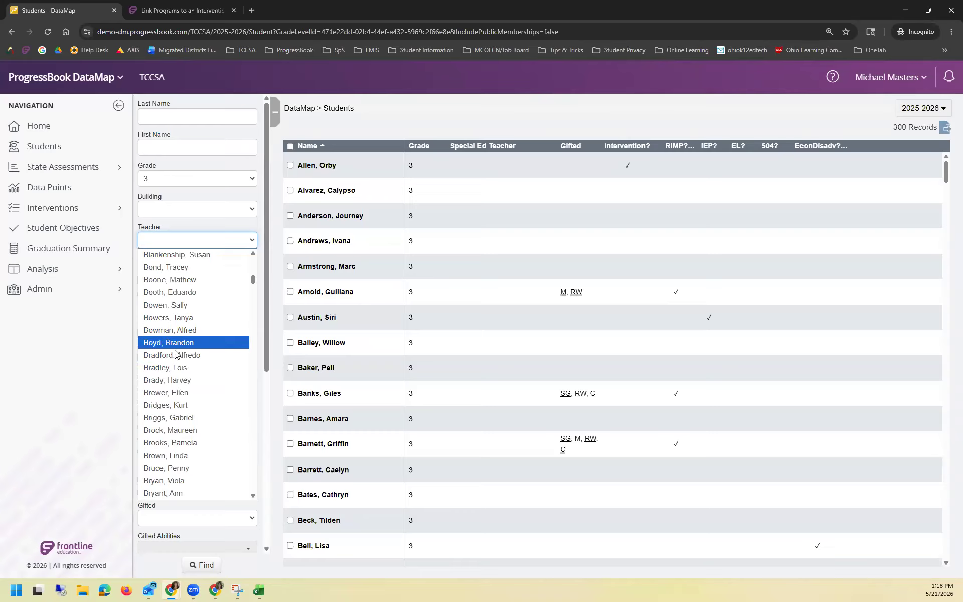
{"action": "key", "text": "Return"}
{"action": "left_click", "coordinate": [170, 271]}
{"action": "left_click", "coordinate": [205, 377]}
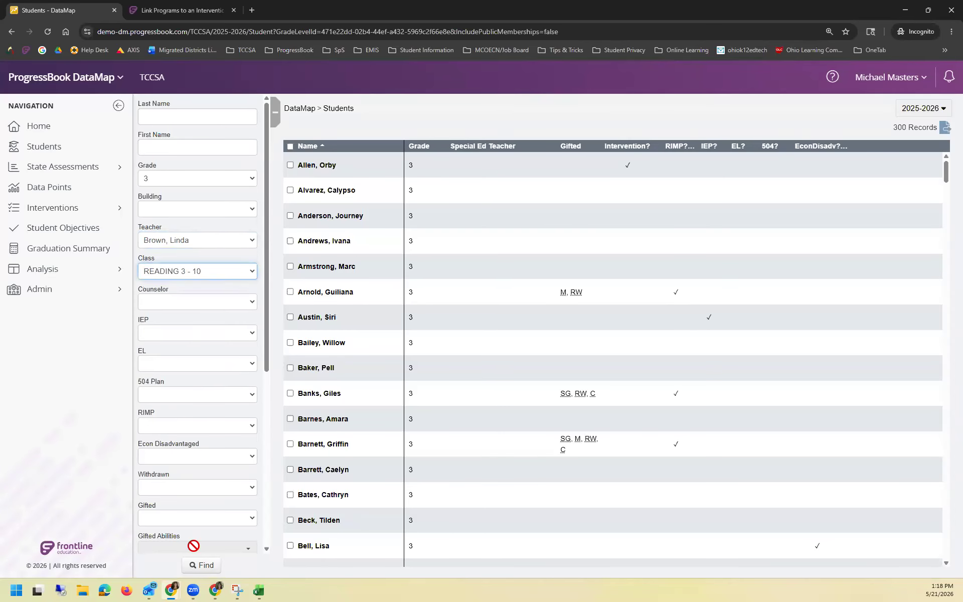
{"action": "left_click", "coordinate": [202, 566]}
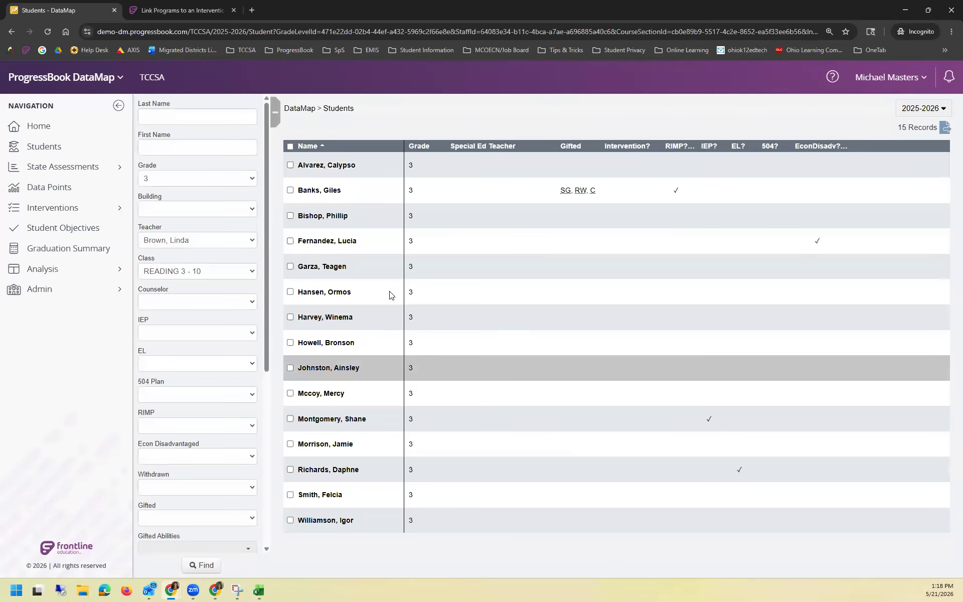
Step: Select the first, third and eighth students in the class, start a group intervention for them and show its student list
{"action": "left_click", "coordinate": [290, 165]}
{"action": "left_click", "coordinate": [290, 216]}
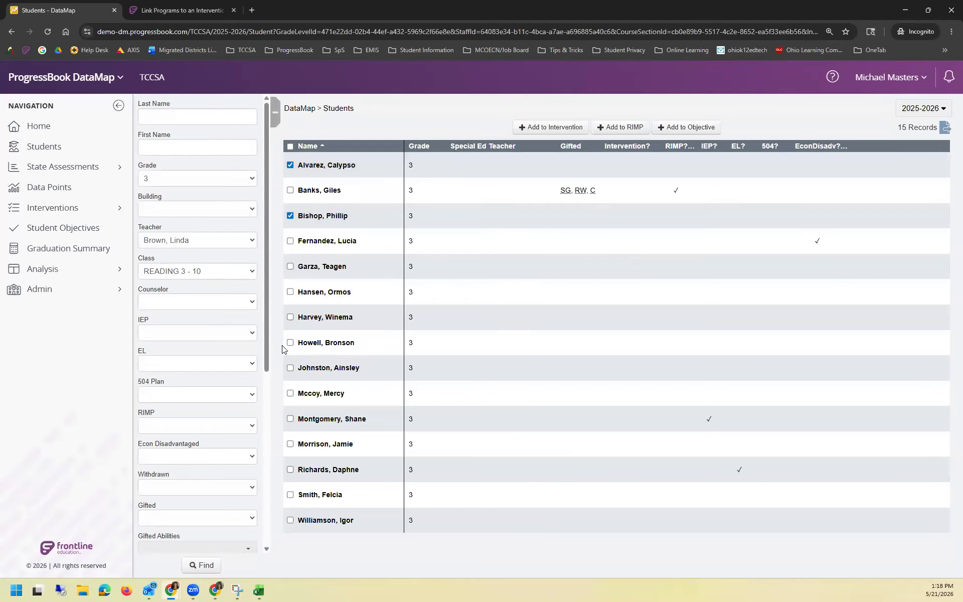
{"action": "left_click", "coordinate": [291, 344]}
{"action": "left_click", "coordinate": [555, 127]}
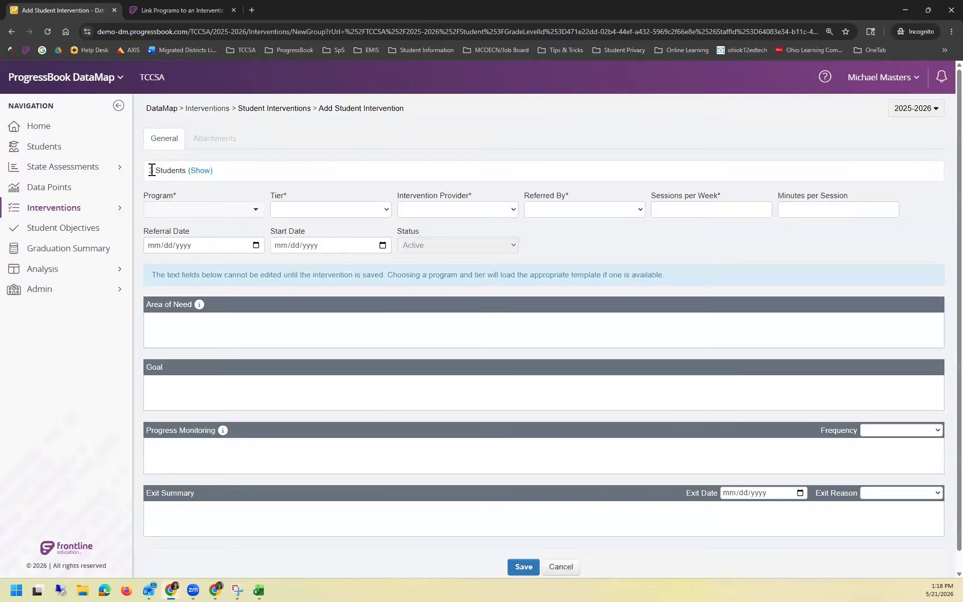
{"action": "left_click_drag", "start_coordinate": [151, 170], "coordinate": [188, 170]}
{"action": "left_click", "coordinate": [203, 172]}
Step: Set the group intervention's program to Reading Mastery and its tier to 2
{"action": "left_click", "coordinate": [253, 210]}
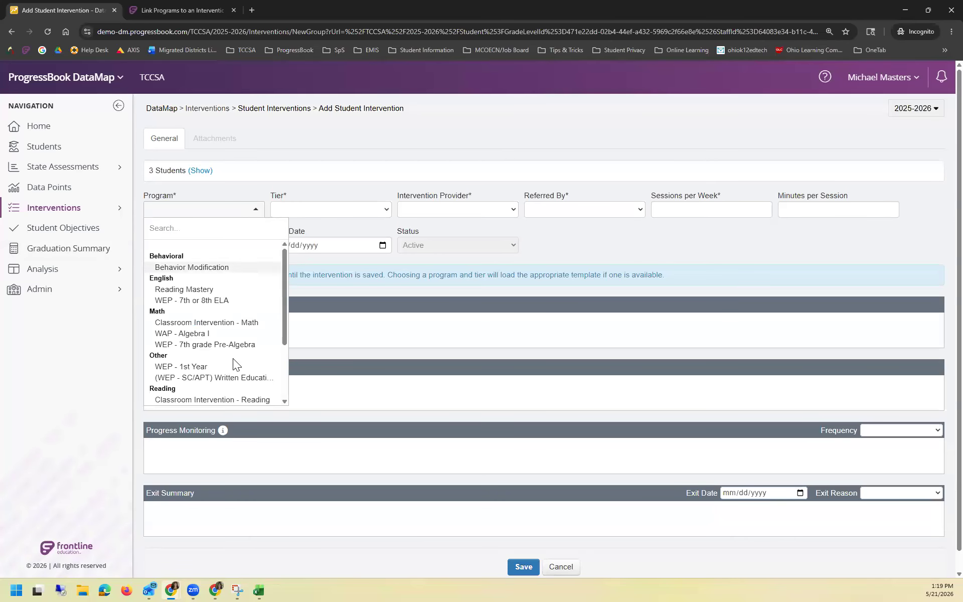
{"action": "left_click", "coordinate": [220, 289]}
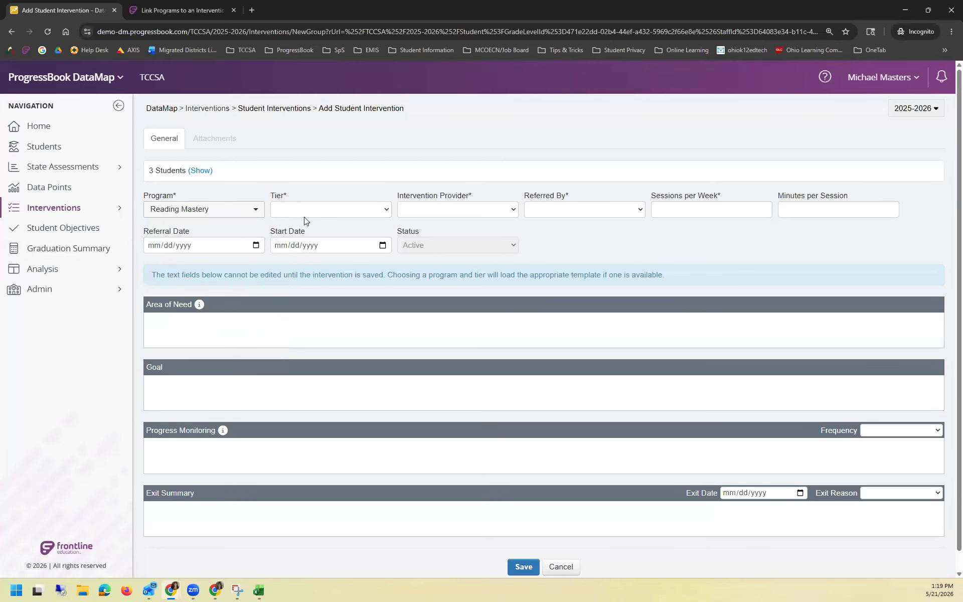
{"action": "left_click", "coordinate": [308, 215]}
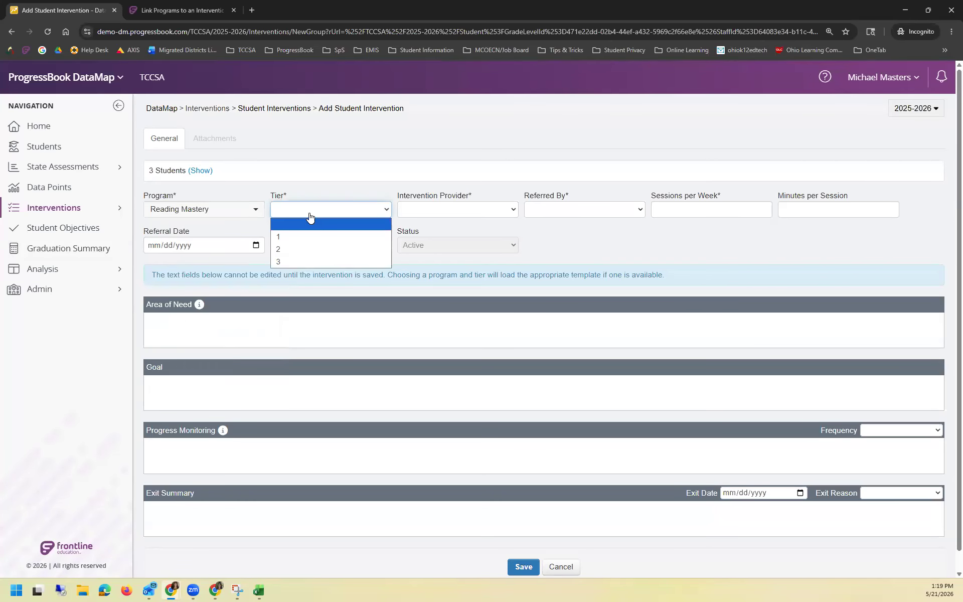
{"action": "left_click", "coordinate": [317, 255]}
Step: Choose one staff member as the intervention provider and another as the person who made the referral
{"action": "left_click", "coordinate": [496, 209]}
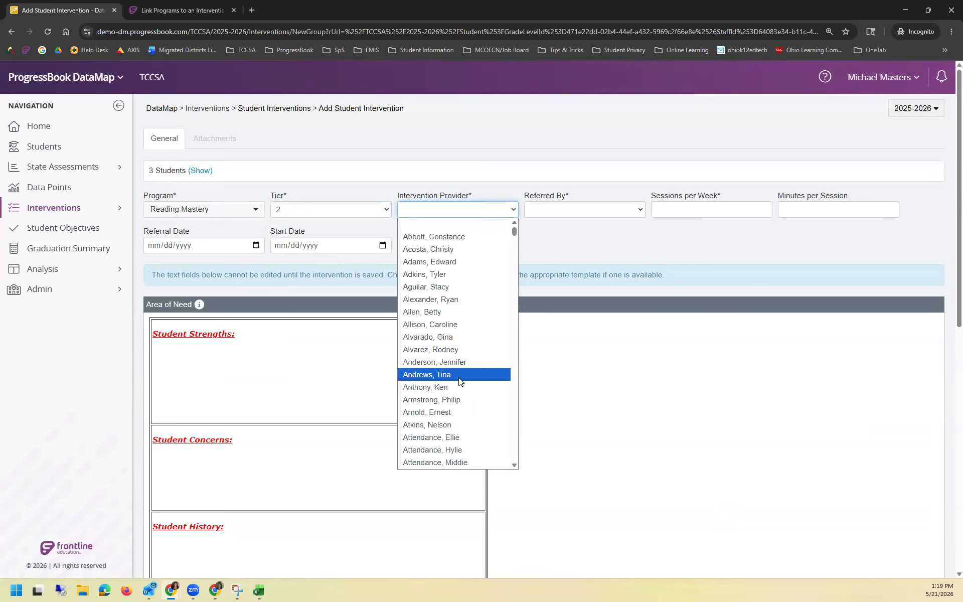
{"action": "key", "text": "Return"}
{"action": "left_click", "coordinate": [617, 209]}
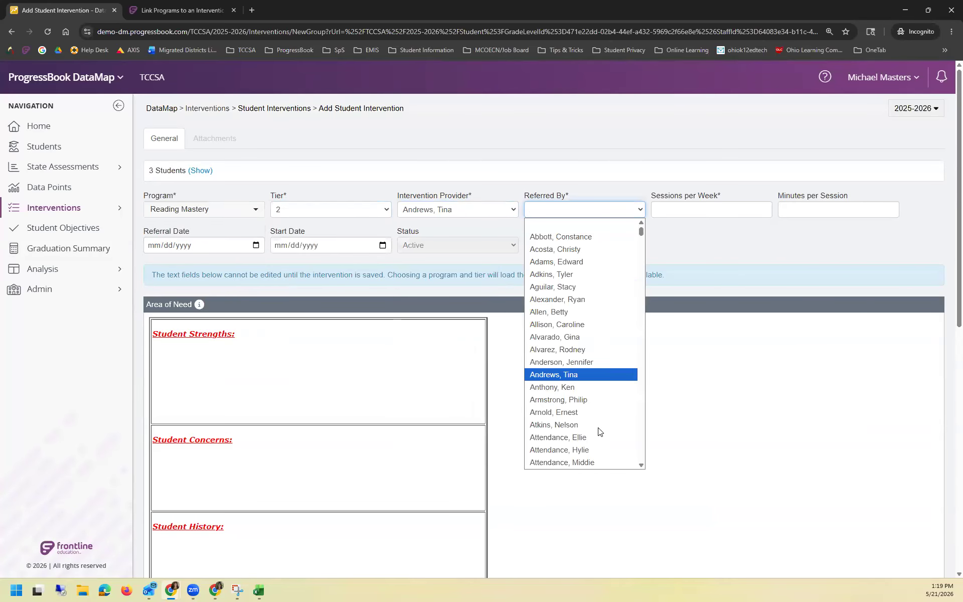
{"action": "key", "text": "Return"}
Step: Set the group intervention to 2 sessions per week and 25 minutes per session
{"action": "left_click", "coordinate": [760, 209]}
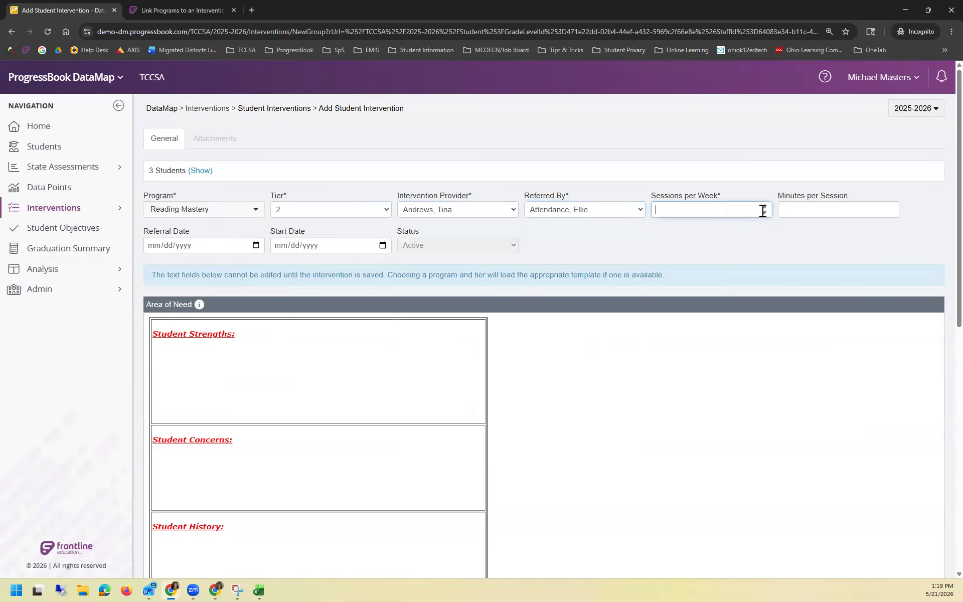
{"action": "key", "text": "Up"}
{"action": "key", "text": "Tab"}
{"action": "type", "text": "2"}
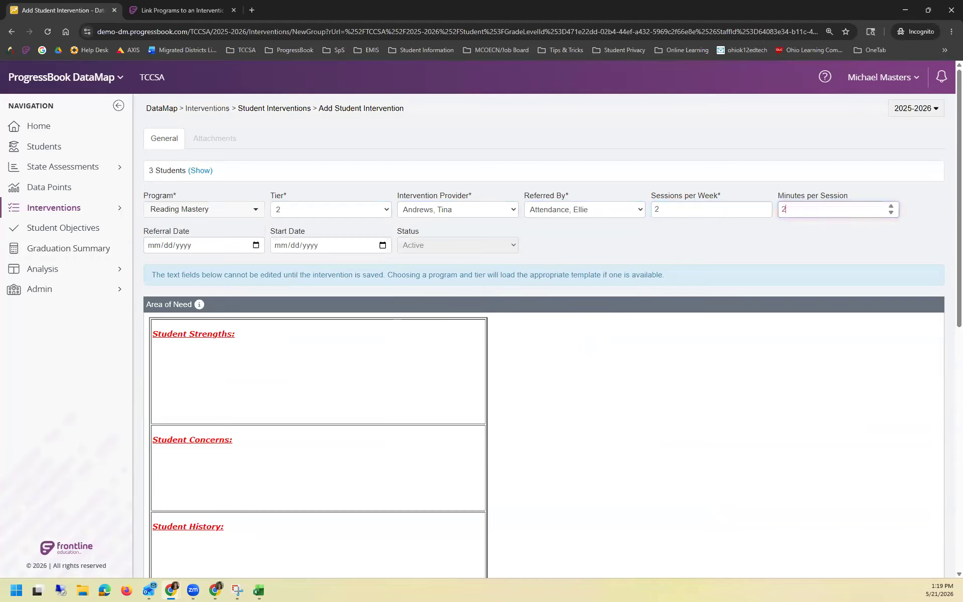
Step: Set both the referral date and the start date to 05/04/2026
{"action": "left_click", "coordinate": [255, 245]}
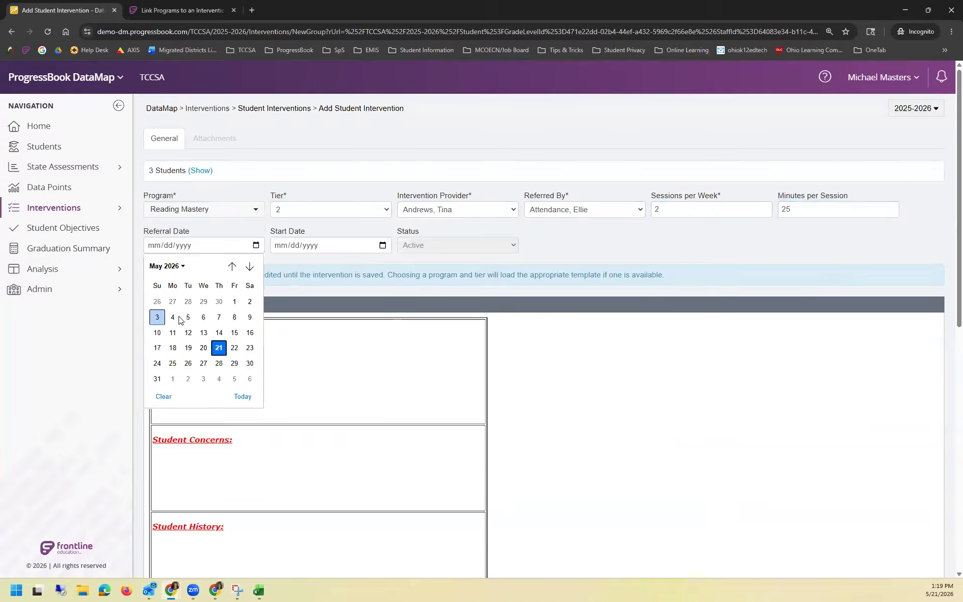
{"action": "left_click", "coordinate": [173, 318]}
{"action": "left_click", "coordinate": [345, 247]}
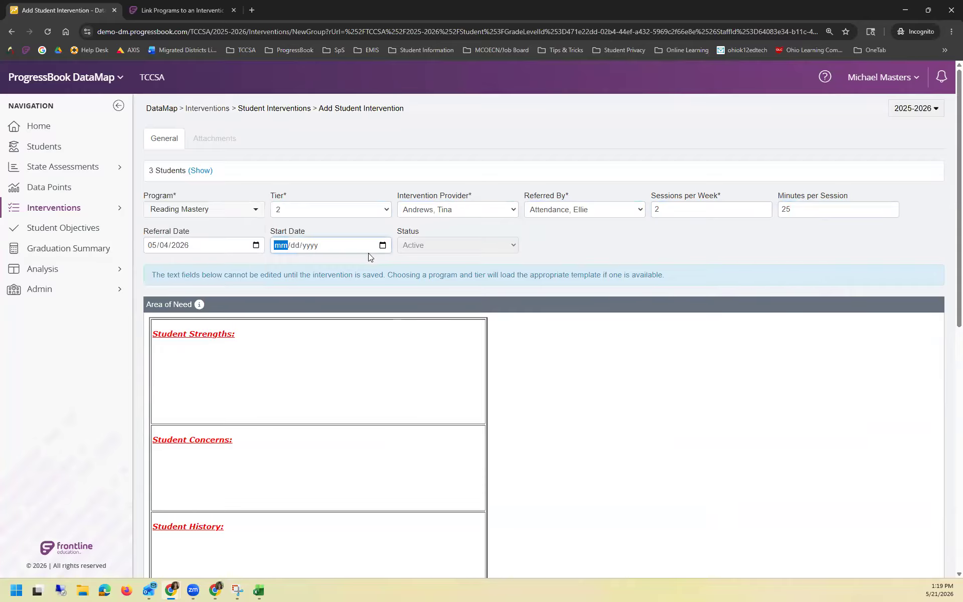
{"action": "left_click", "coordinate": [382, 245]}
{"action": "left_click", "coordinate": [300, 317]}
Step: Read the note about locked text fields, save the group intervention and show which students it includes
{"action": "left_click_drag", "start_coordinate": [157, 275], "coordinate": [390, 283]}
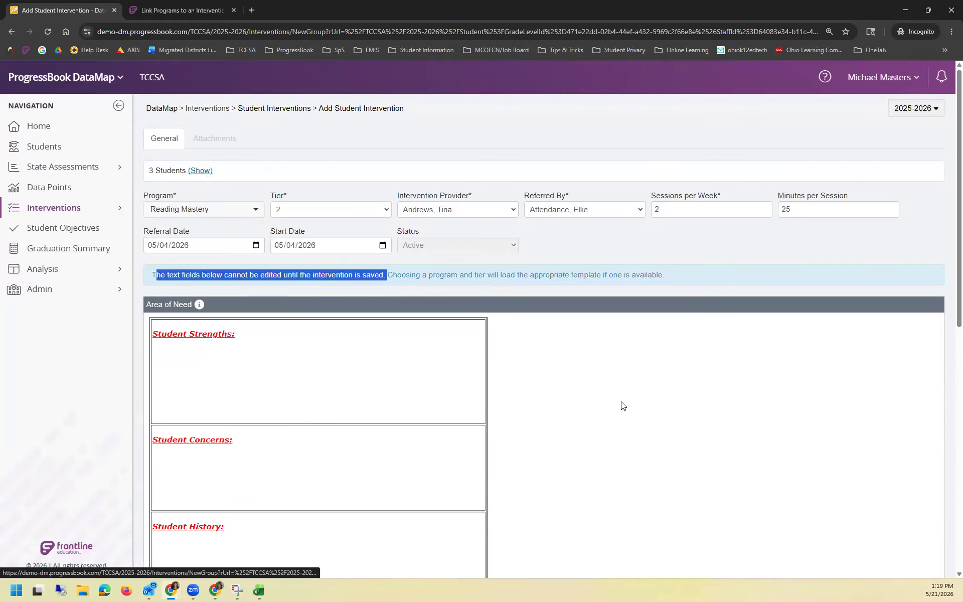
{"action": "scroll", "coordinate": [621, 403], "scroll_direction": "down", "scroll_amount": 7}
{"action": "scroll", "coordinate": [626, 406], "scroll_direction": "down", "scroll_amount": 3}
{"action": "left_click", "coordinate": [524, 551]}
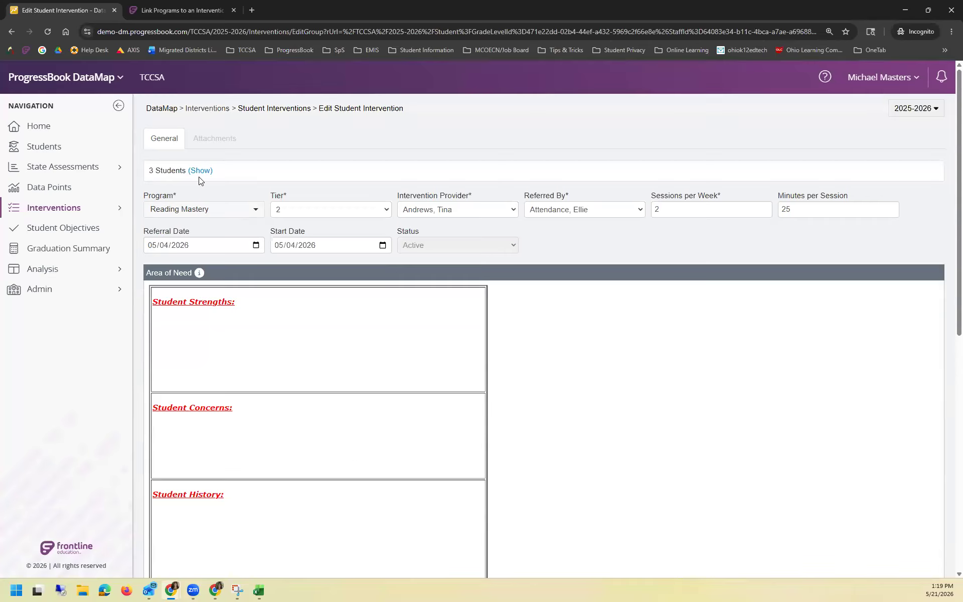
{"action": "left_click", "coordinate": [203, 171]}
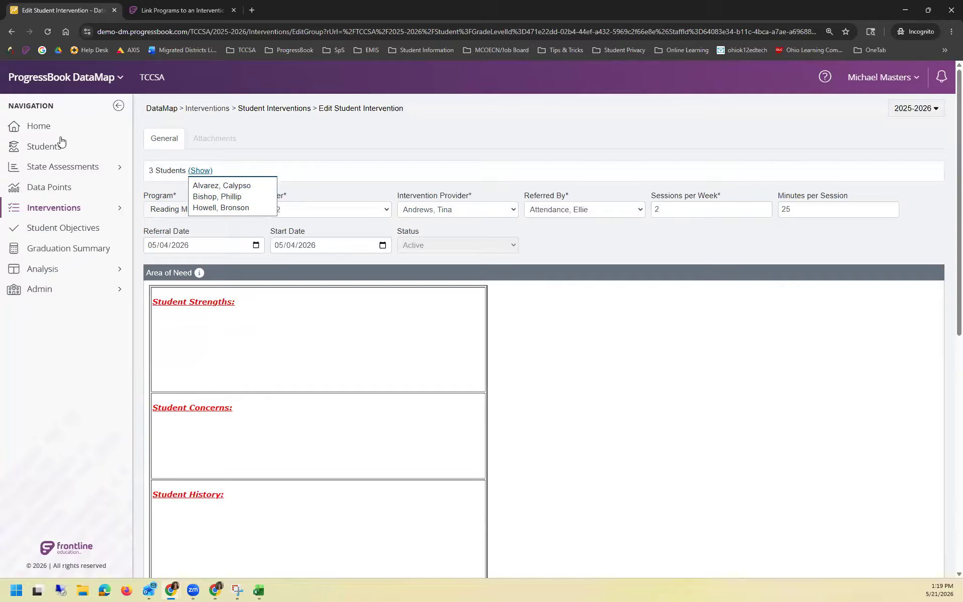
Step: Open the list of student interventions and look through it for the group members' individual Reading Mastery entries
{"action": "left_click", "coordinate": [76, 211]}
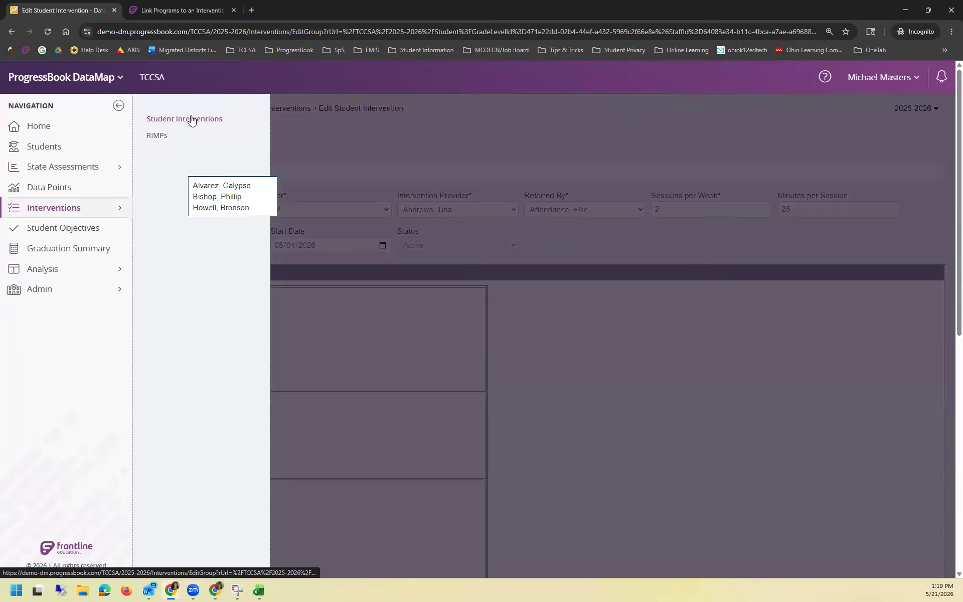
{"action": "left_click", "coordinate": [190, 119]}
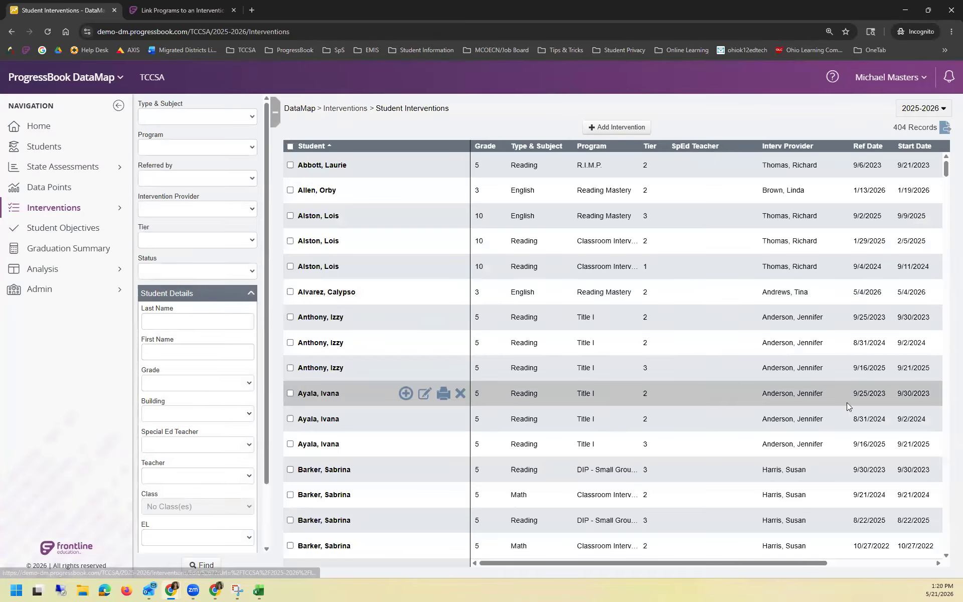
{"action": "scroll", "coordinate": [614, 429], "scroll_direction": "down", "scroll_amount": 7}
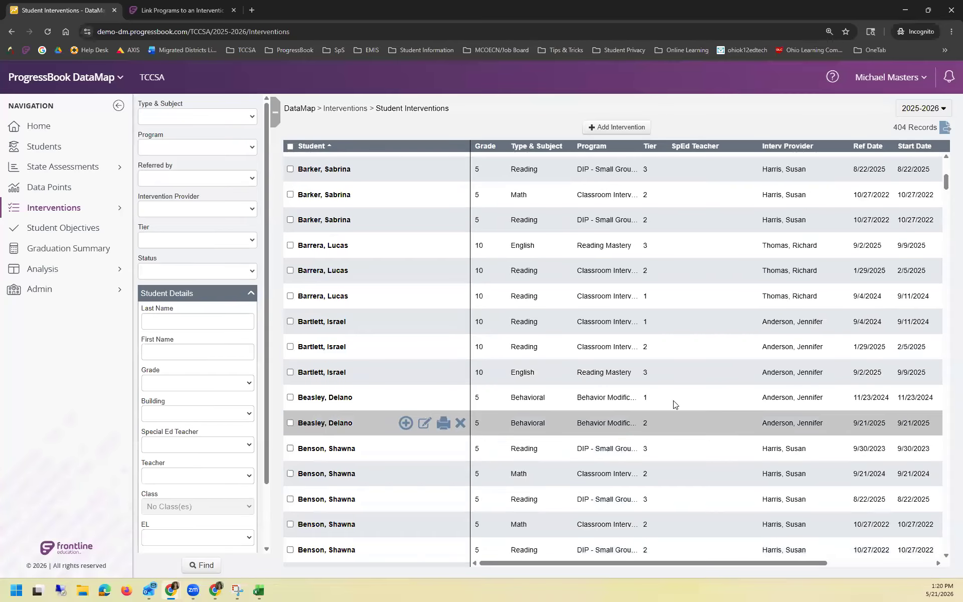
{"action": "scroll", "coordinate": [673, 404], "scroll_direction": "down", "scroll_amount": 15}
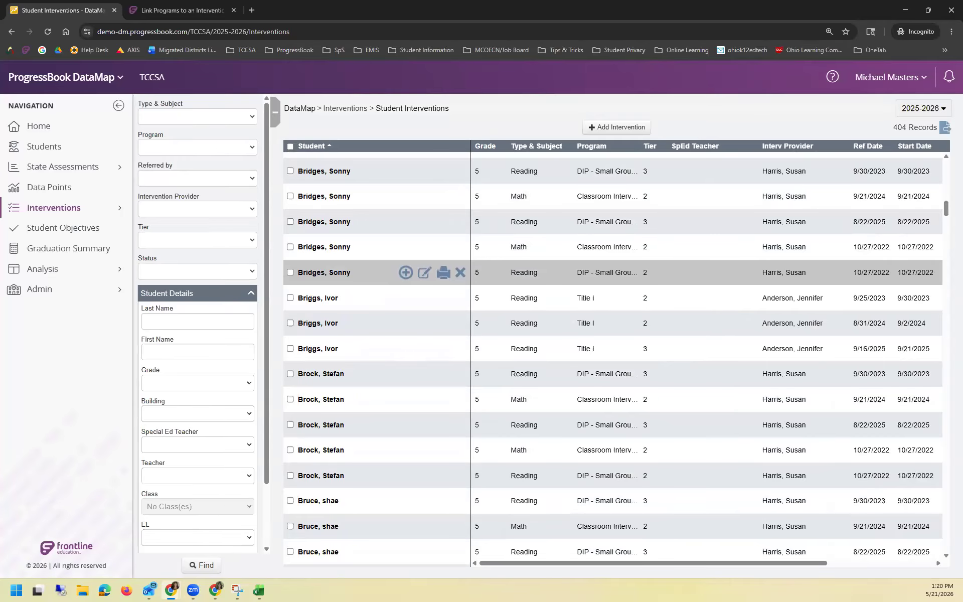
{"action": "left_click_drag", "start_coordinate": [942, 212], "coordinate": [942, 198]}
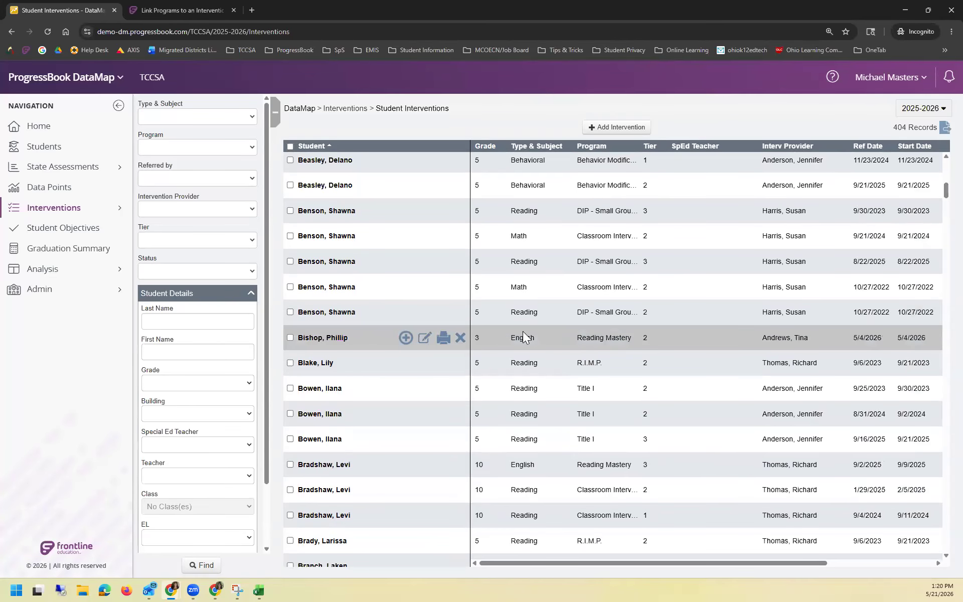
{"action": "left_click", "coordinate": [943, 157]}
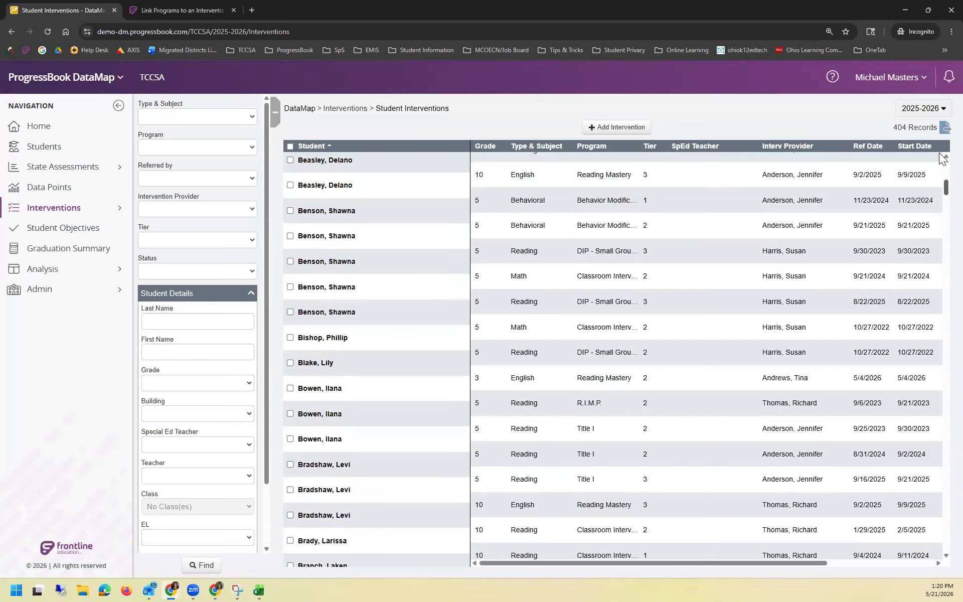
{"action": "left_click_drag", "start_coordinate": [939, 153], "coordinate": [938, 150]}
Step: Edit the first group member's Reading Mastery intervention starting 5/4/2026, set its minutes per session to 20 and save it
{"action": "mouse_move", "coordinate": [431, 293]}
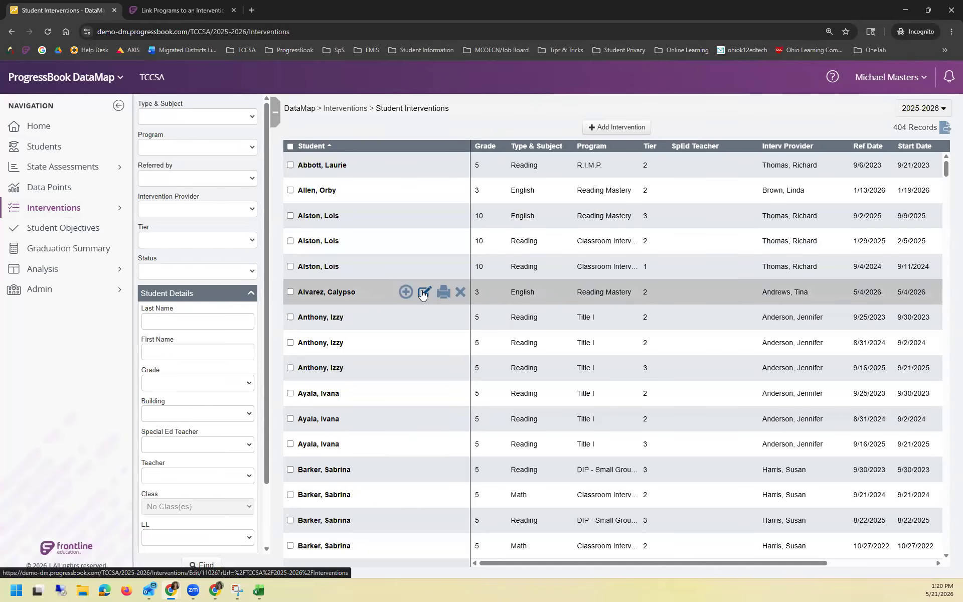
{"action": "left_click", "coordinate": [423, 293]}
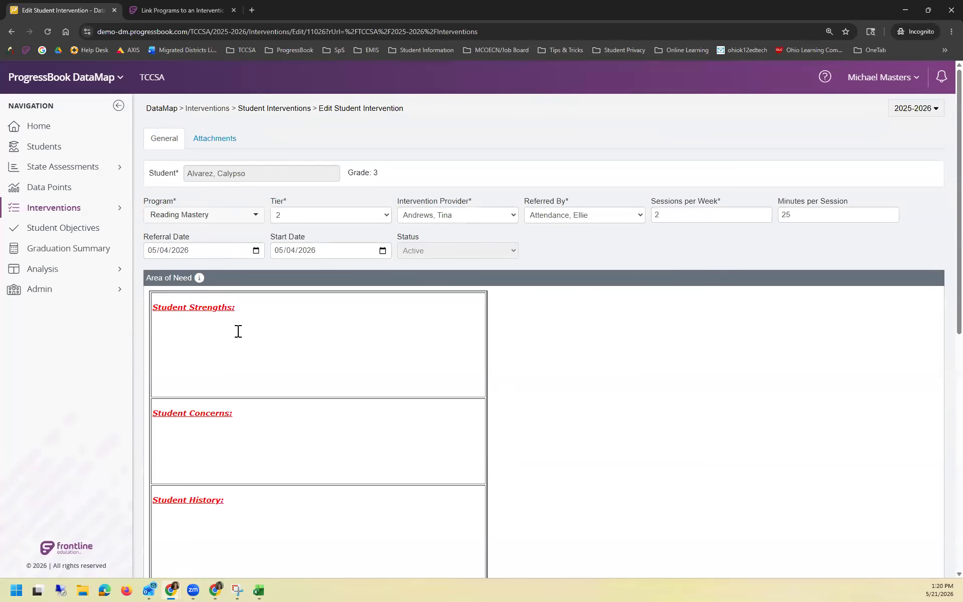
{"action": "left_click", "coordinate": [254, 347]}
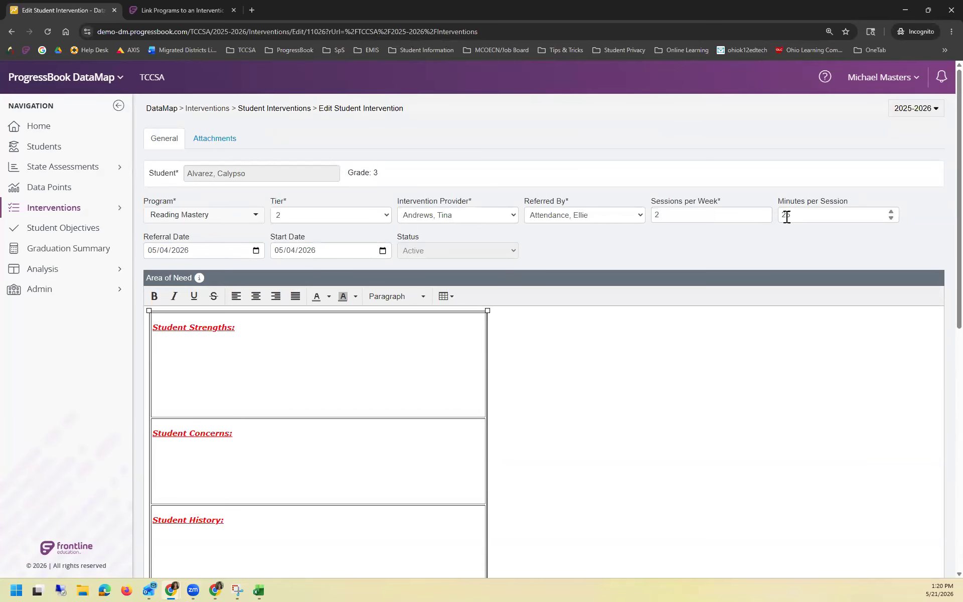
{"action": "left_click_drag", "start_coordinate": [786, 217], "coordinate": [790, 216]}
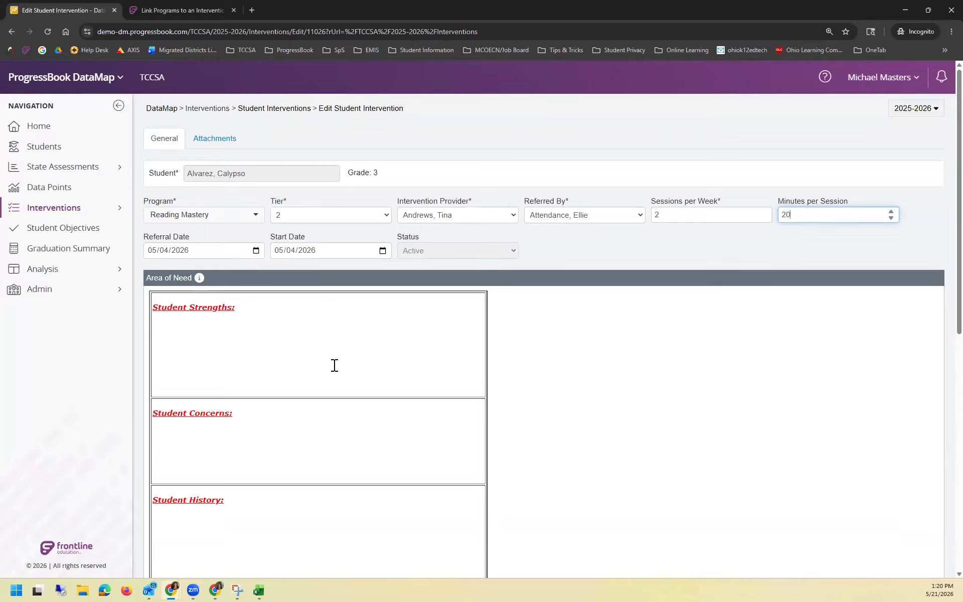
{"action": "left_click", "coordinate": [152, 333]}
{"action": "scroll", "coordinate": [246, 367], "scroll_direction": "down", "scroll_amount": 1}
{"action": "scroll", "coordinate": [245, 368], "scroll_direction": "down", "scroll_amount": 9}
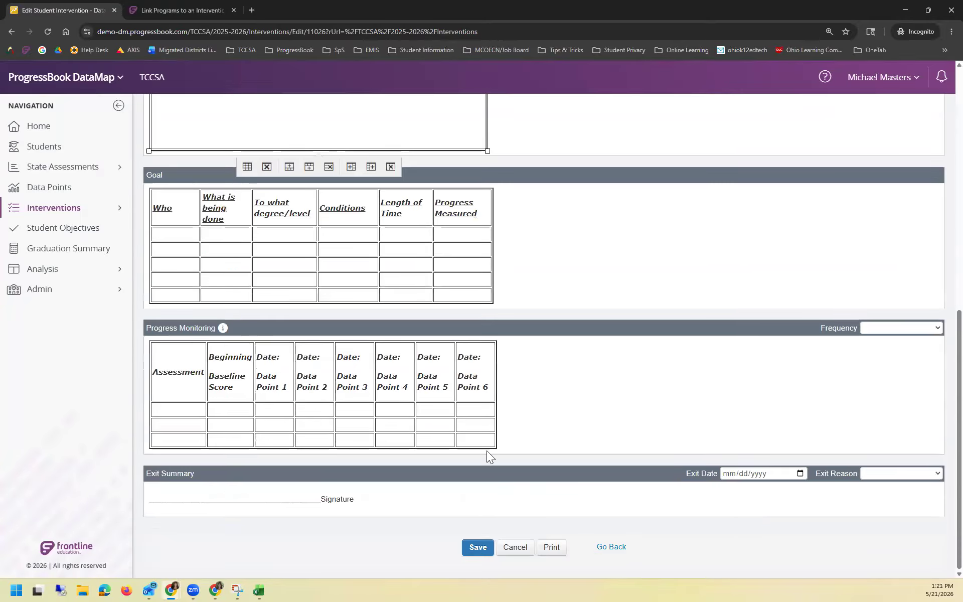
{"action": "left_click", "coordinate": [487, 548]}
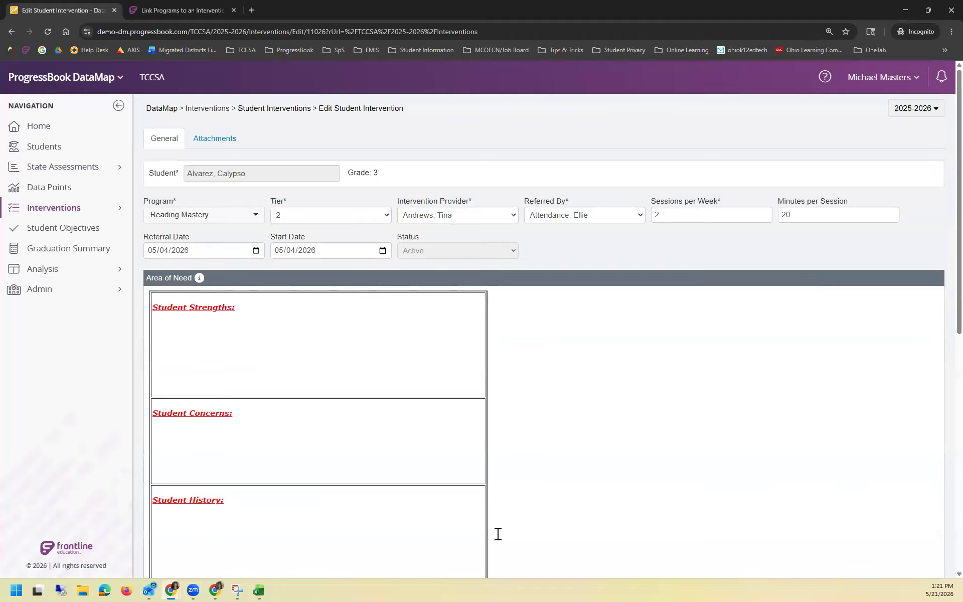
Step: Search students by the last name "al" from the home page and open the edited group member's roadmap
{"action": "left_click", "coordinate": [57, 126]}
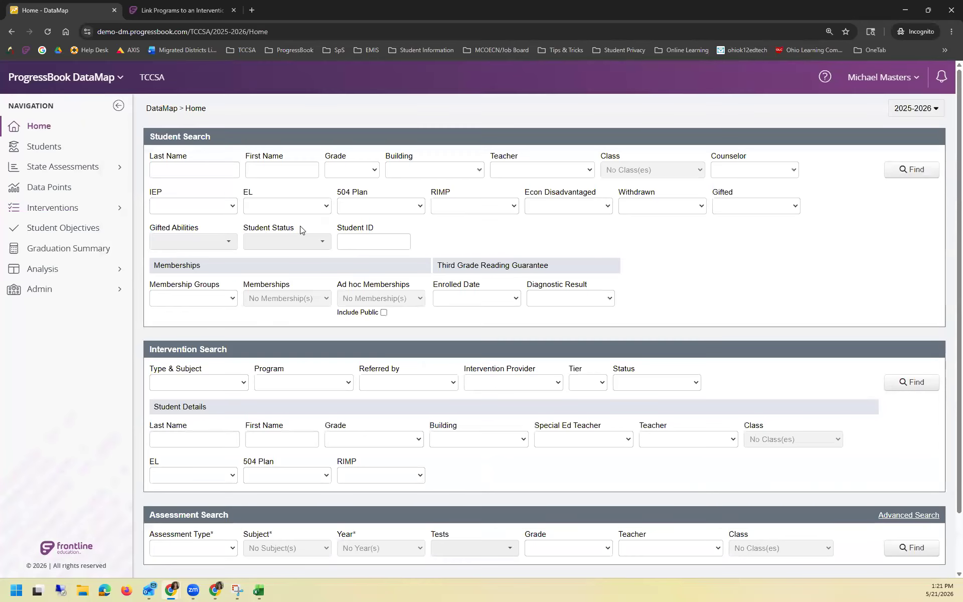
{"action": "left_click", "coordinate": [213, 174]}
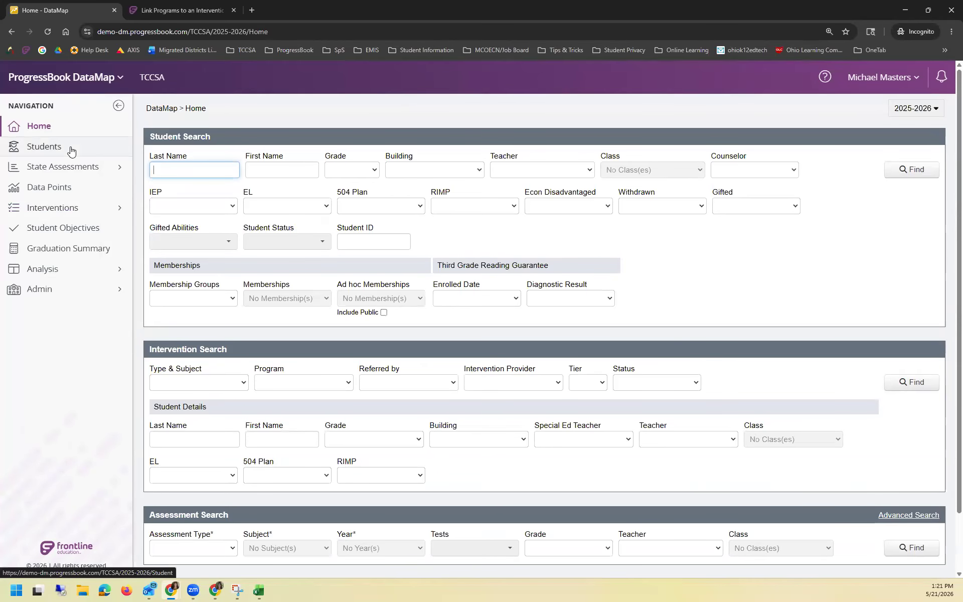
{"action": "key", "text": "Return"}
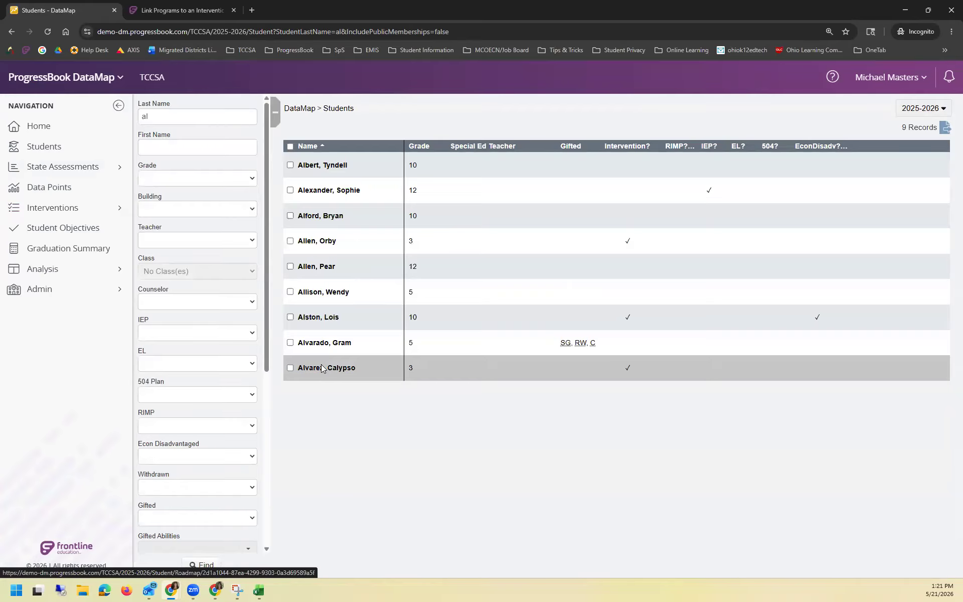
{"action": "left_click", "coordinate": [323, 368]}
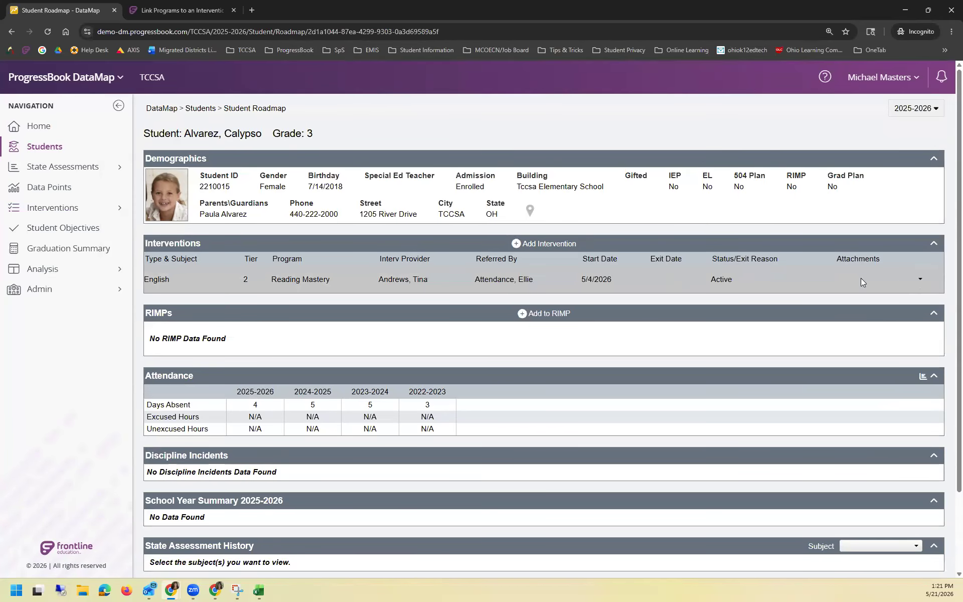
Step: View the group member's intervention from the roadmap, and open another grade 3 student's roadmap with the options for its intervention
{"action": "left_click", "coordinate": [921, 281]}
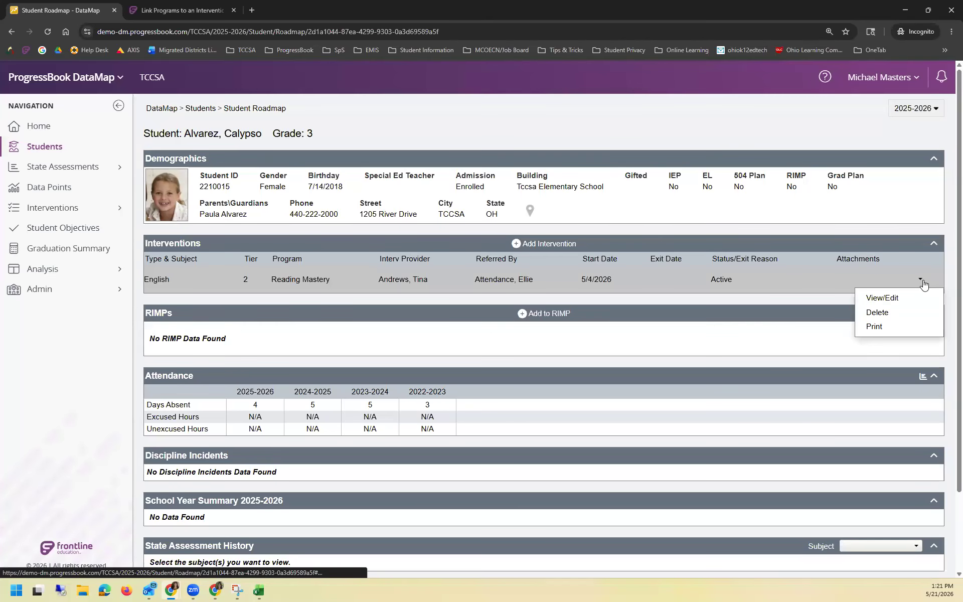
{"action": "left_click", "coordinate": [901, 302]}
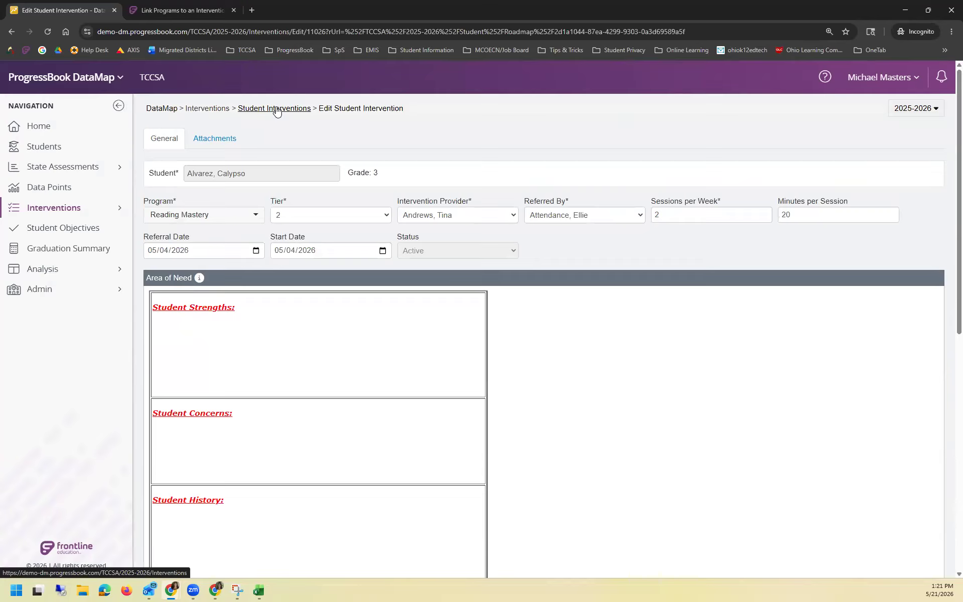
{"action": "left_click", "coordinate": [94, 146]}
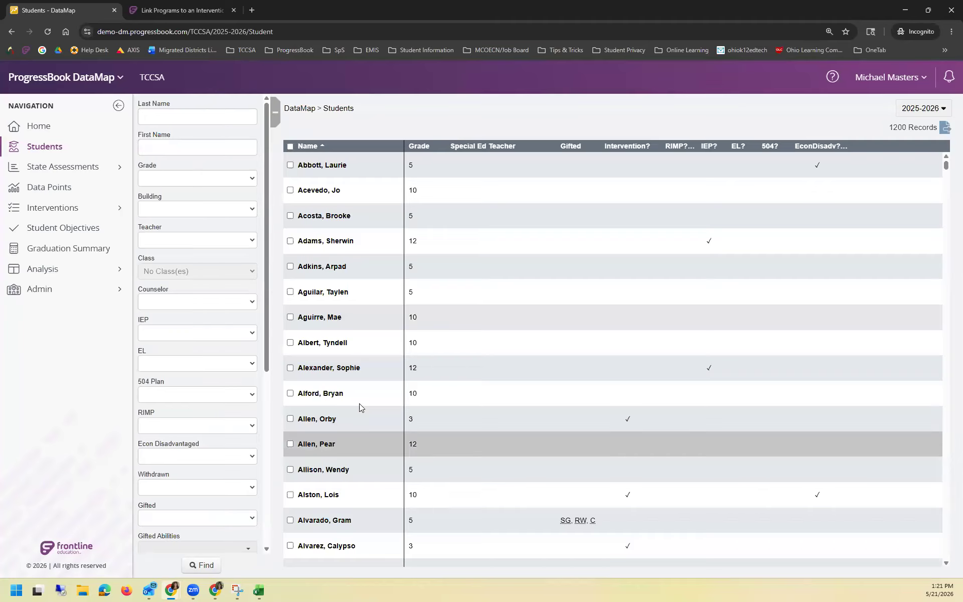
{"action": "left_click", "coordinate": [322, 423]}
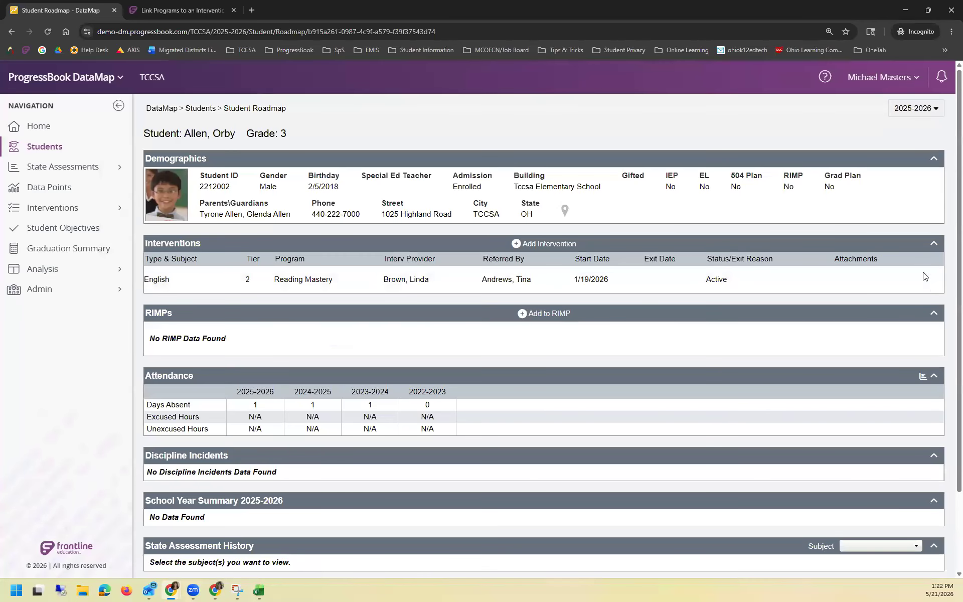
{"action": "left_click", "coordinate": [919, 279]}
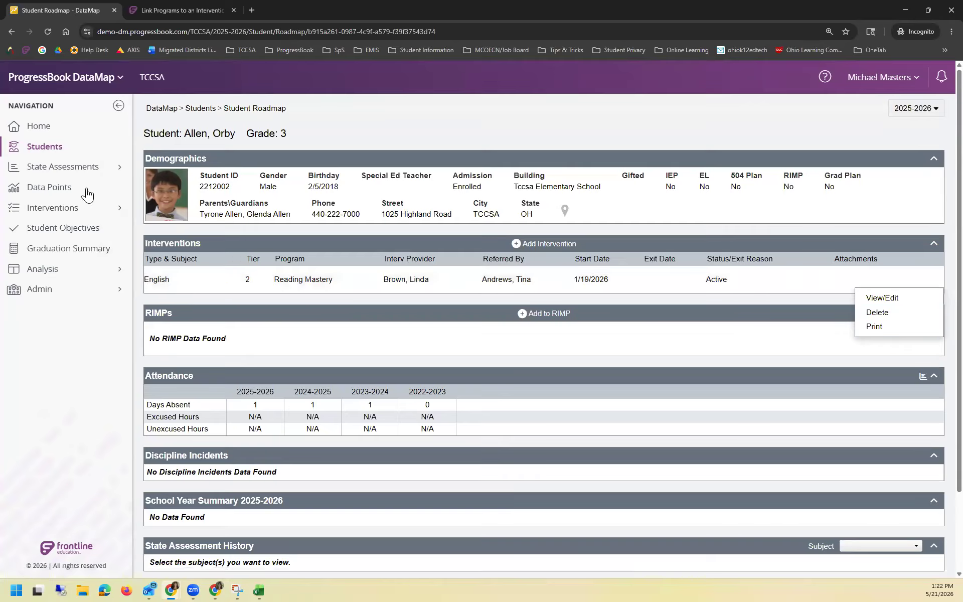
Step: Open the group member's Reading Mastery intervention starting 5/4/2026 from the student interventions list and review its form down to the Exit Summary
{"action": "left_click", "coordinate": [68, 212]}
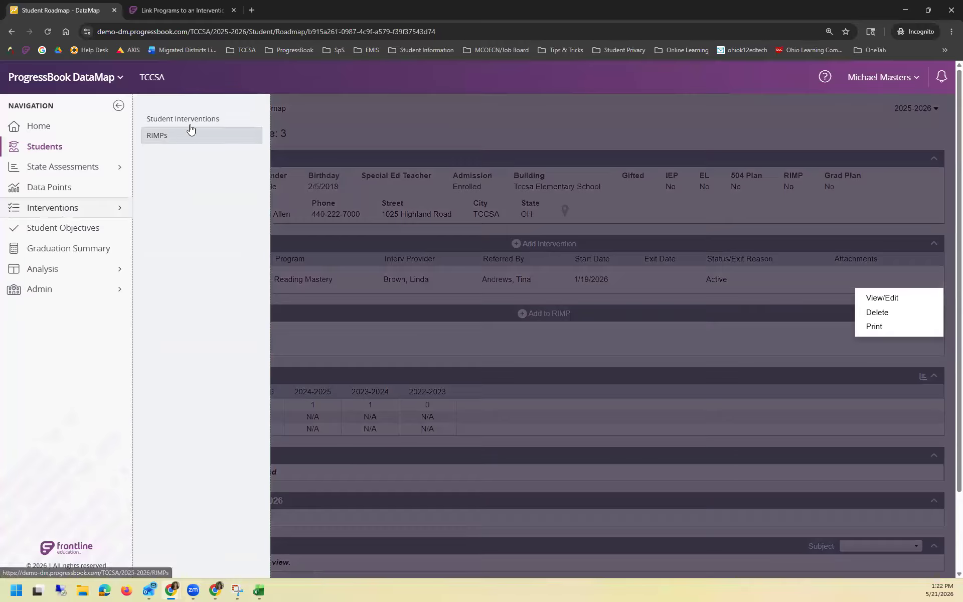
{"action": "left_click", "coordinate": [192, 121]}
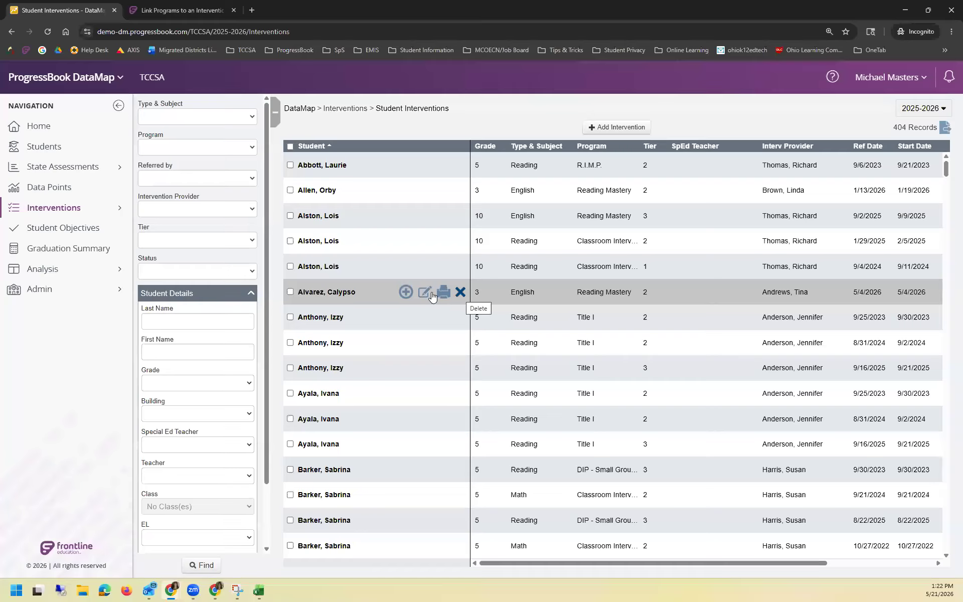
{"action": "left_click", "coordinate": [420, 292]}
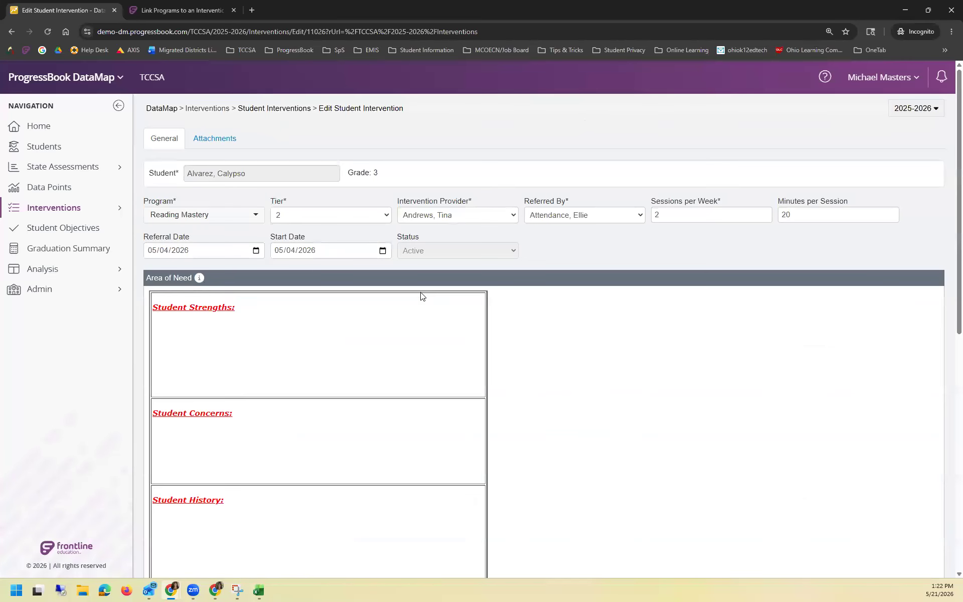
{"action": "scroll", "coordinate": [580, 402], "scroll_direction": "down", "scroll_amount": 10}
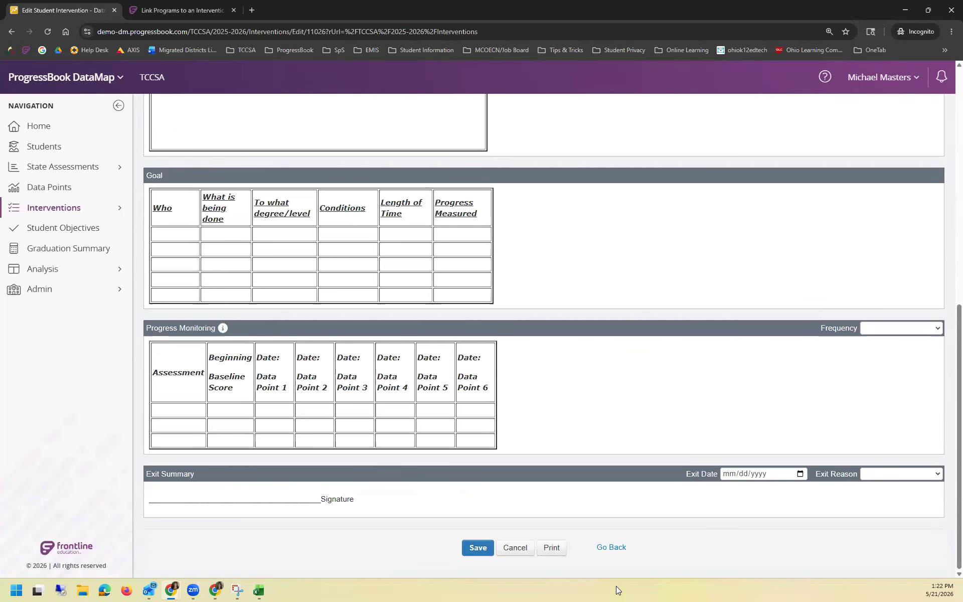
Step: Delete the group member's Reading Mastery intervention starting 5/4/2026 from the student interventions list, confirming the deletion of the record
{"action": "left_click", "coordinate": [126, 208]}
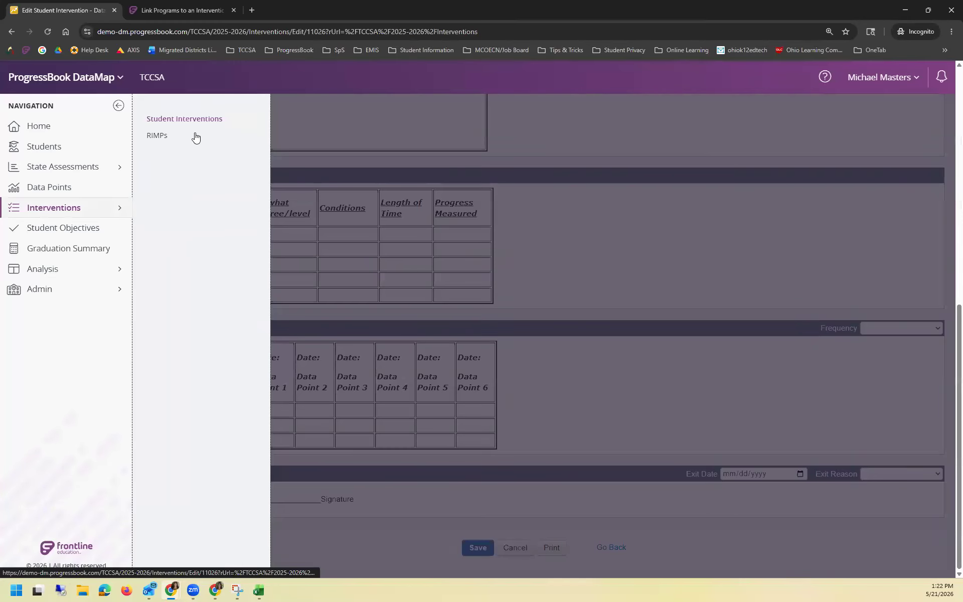
{"action": "left_click", "coordinate": [184, 119]}
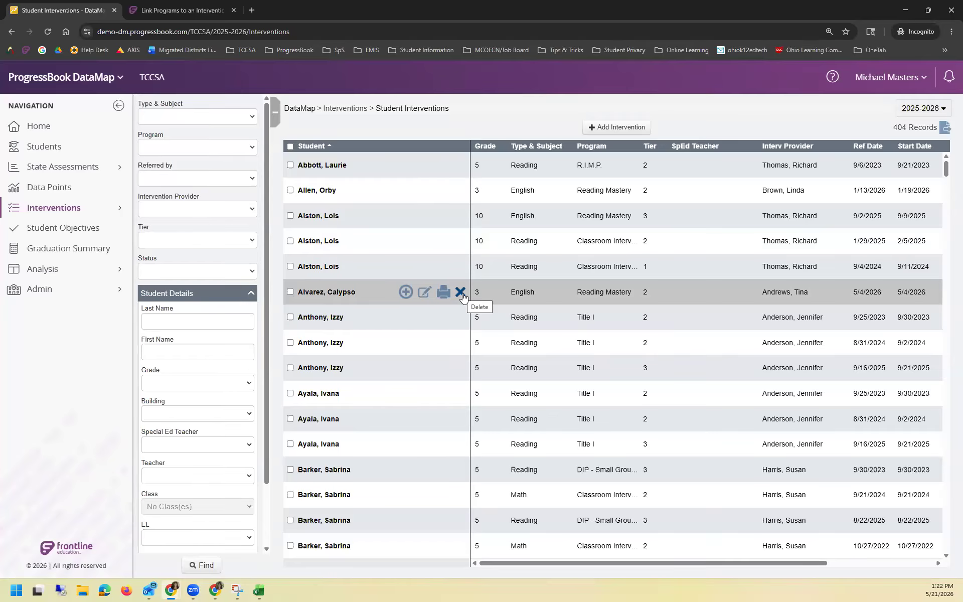
{"action": "left_click", "coordinate": [460, 293]}
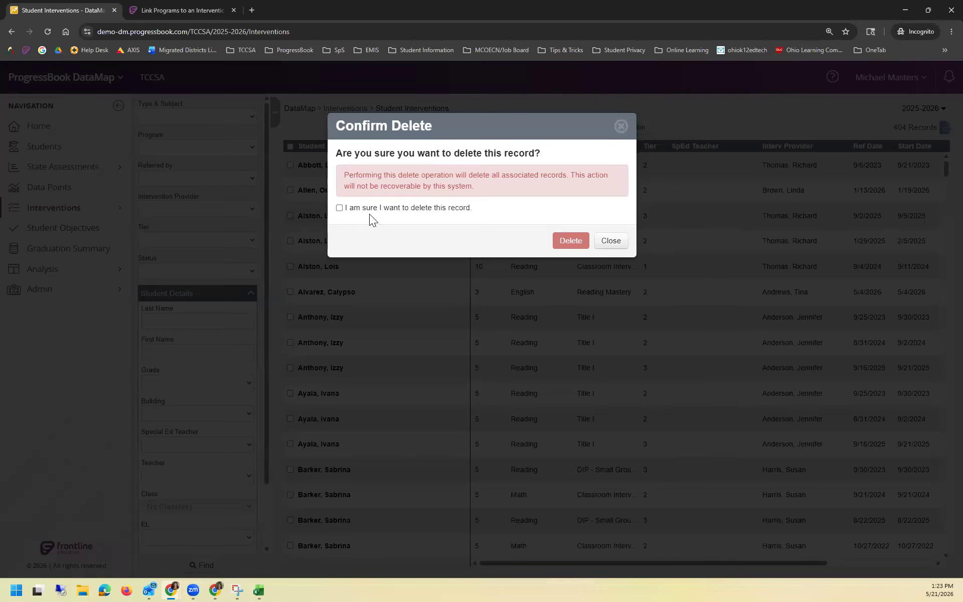
{"action": "left_click", "coordinate": [339, 208]}
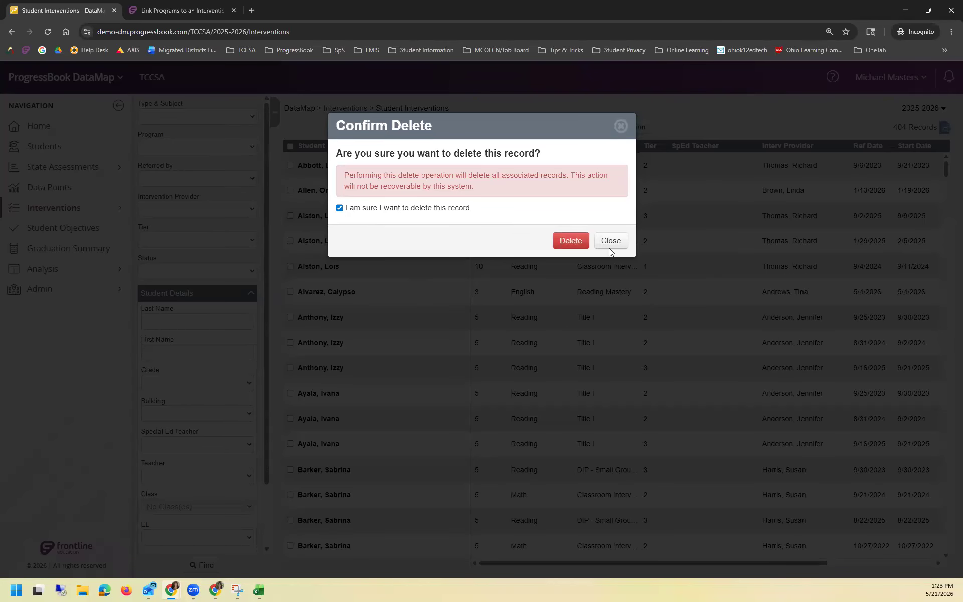
{"action": "left_click", "coordinate": [566, 243]}
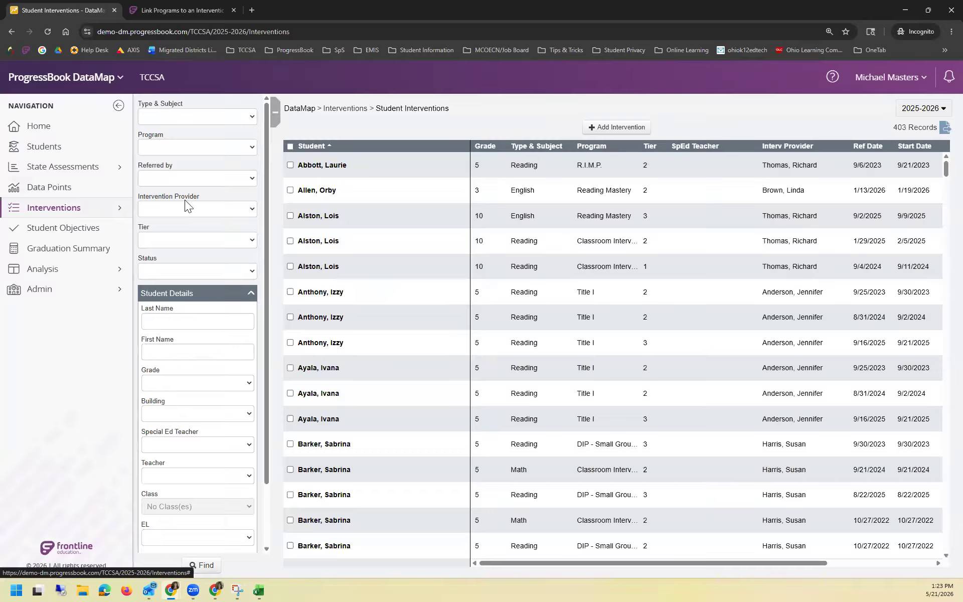
Step: Filter the student interventions by the Math type and subject, leaving program and status blank
{"action": "left_click", "coordinate": [176, 118]}
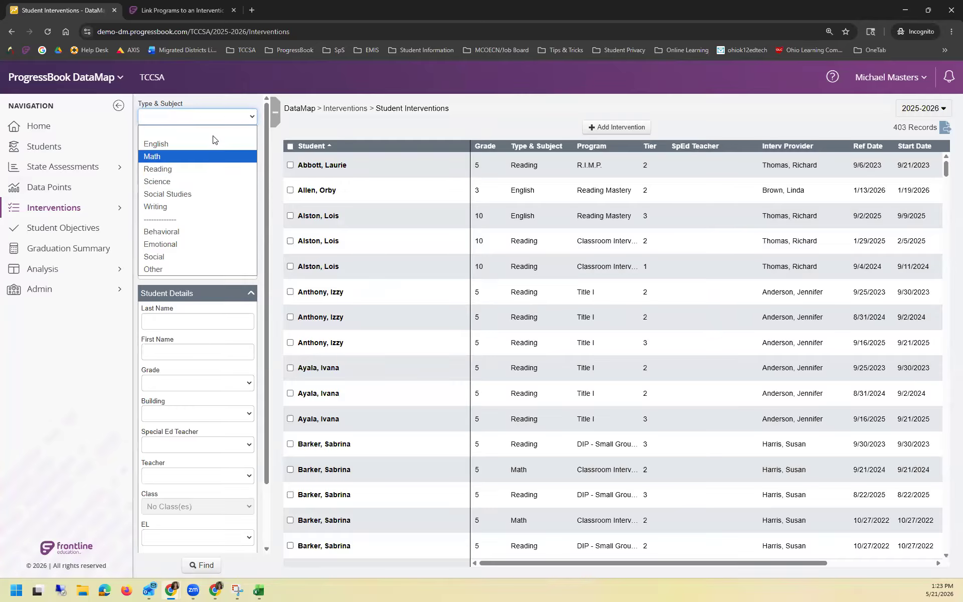
{"action": "left_click", "coordinate": [202, 158]}
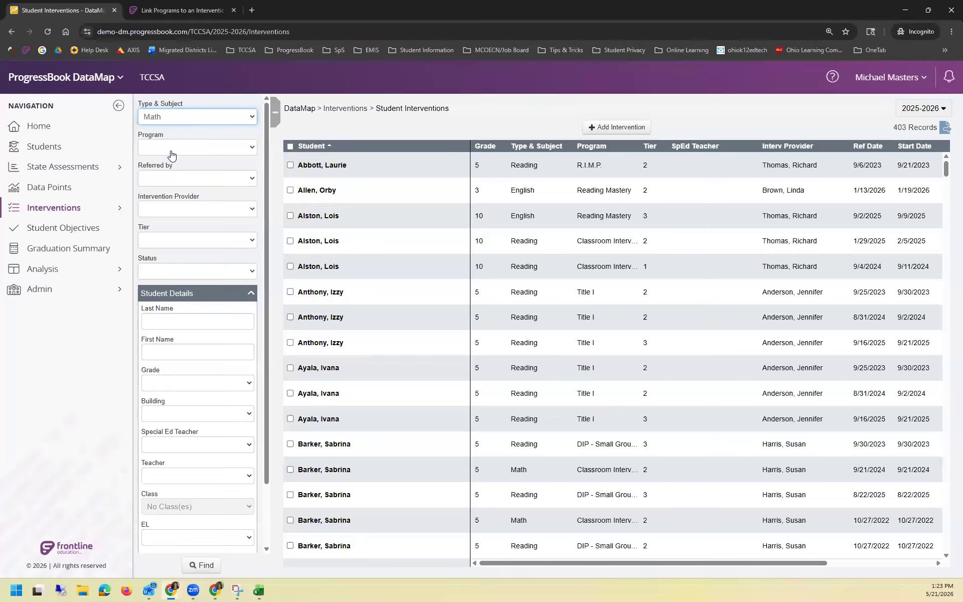
{"action": "left_click", "coordinate": [195, 152]}
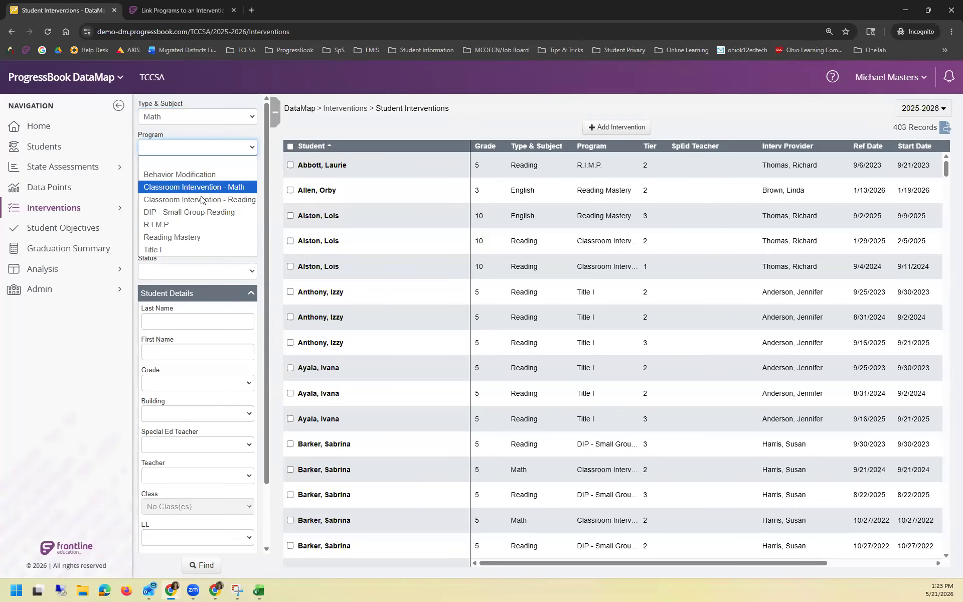
{"action": "left_click", "coordinate": [233, 261]}
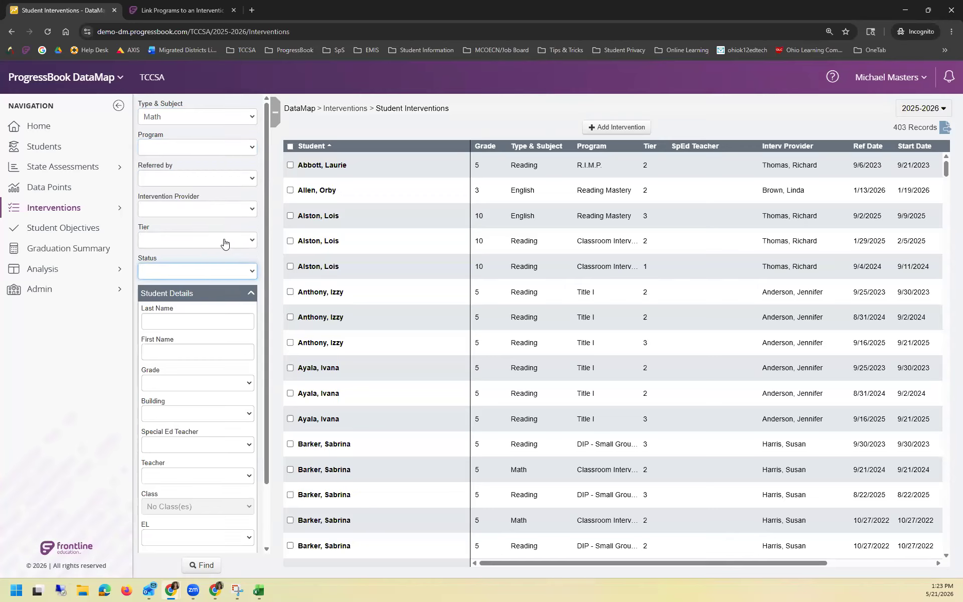
{"action": "left_click", "coordinate": [207, 565]}
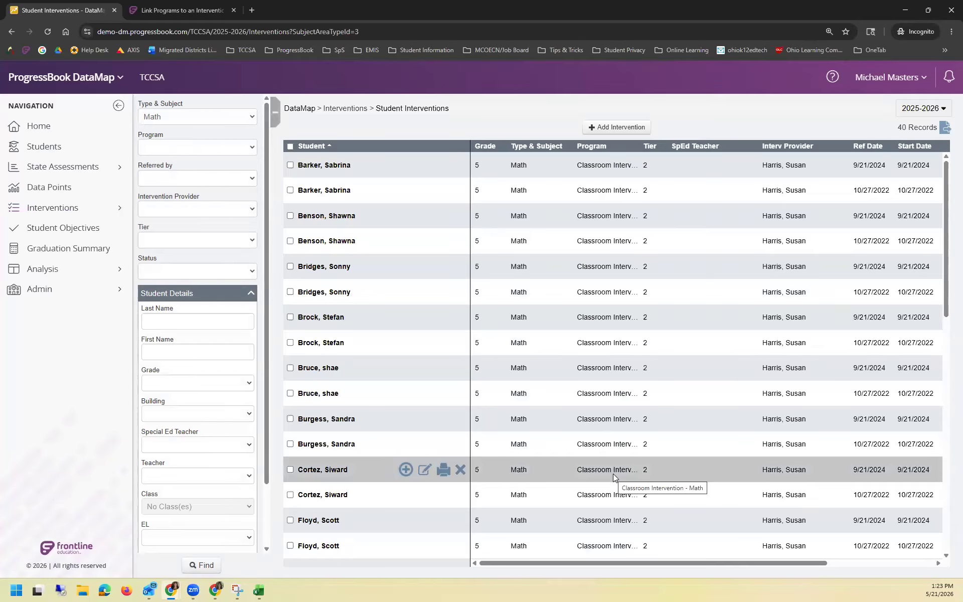
{"action": "left_click", "coordinate": [176, 119]}
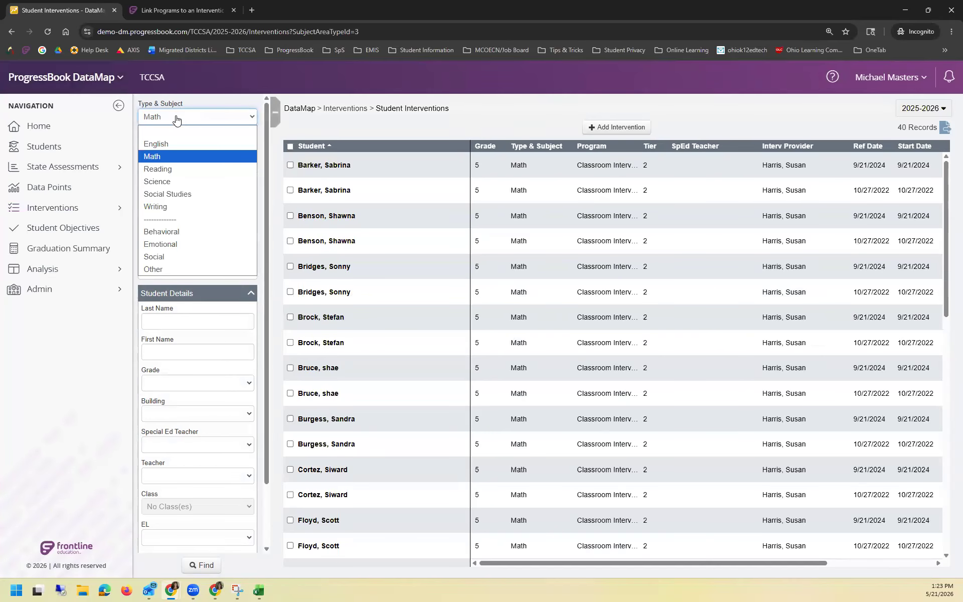
Step: Switch to ProgressBook GradeBook and search the staff list by the teacher's last name
{"action": "left_click", "coordinate": [98, 83]}
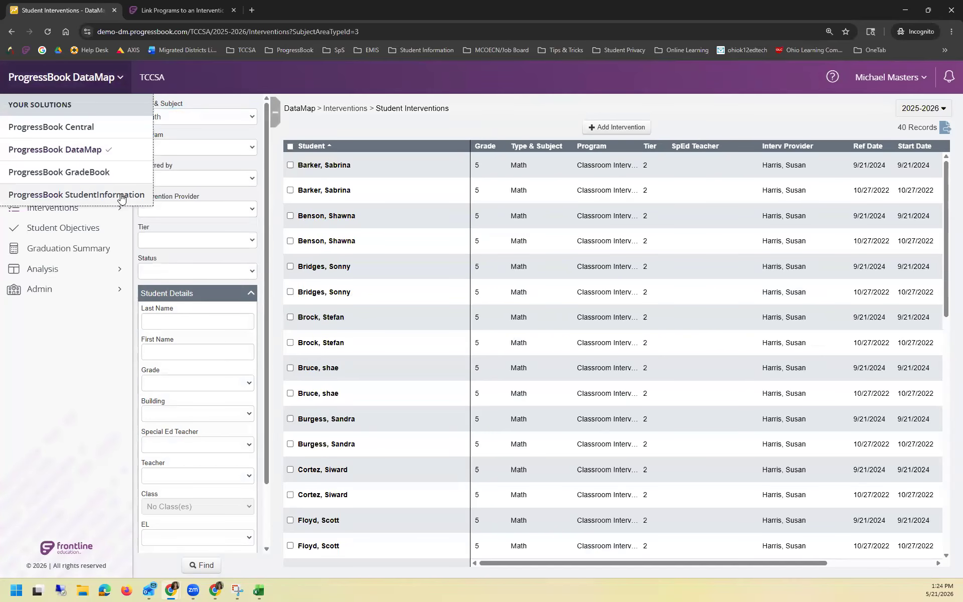
{"action": "left_click", "coordinate": [123, 171]}
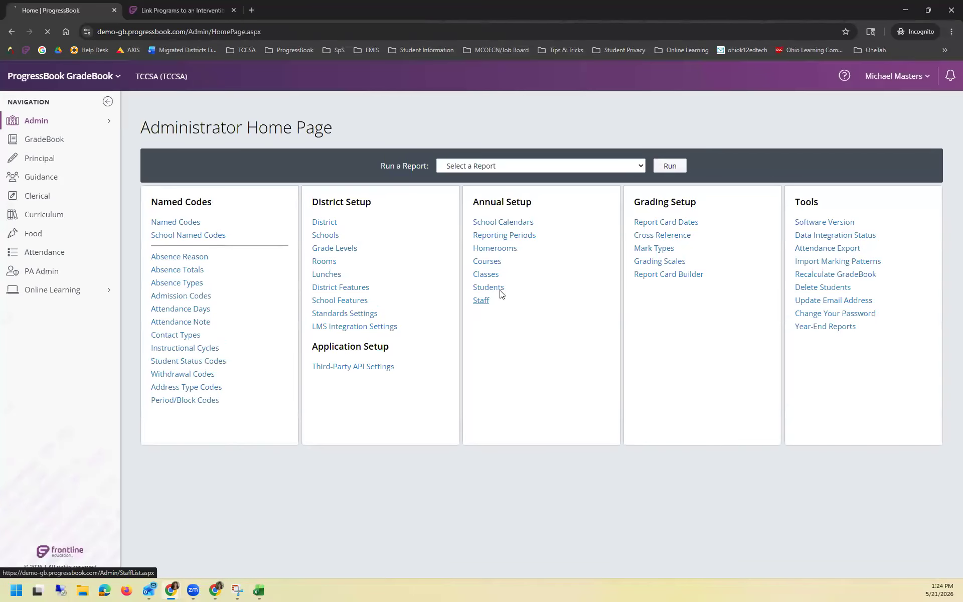
{"action": "left_click", "coordinate": [501, 293]}
{"action": "left_click", "coordinate": [512, 153]}
{"action": "type", "text": "brown"}
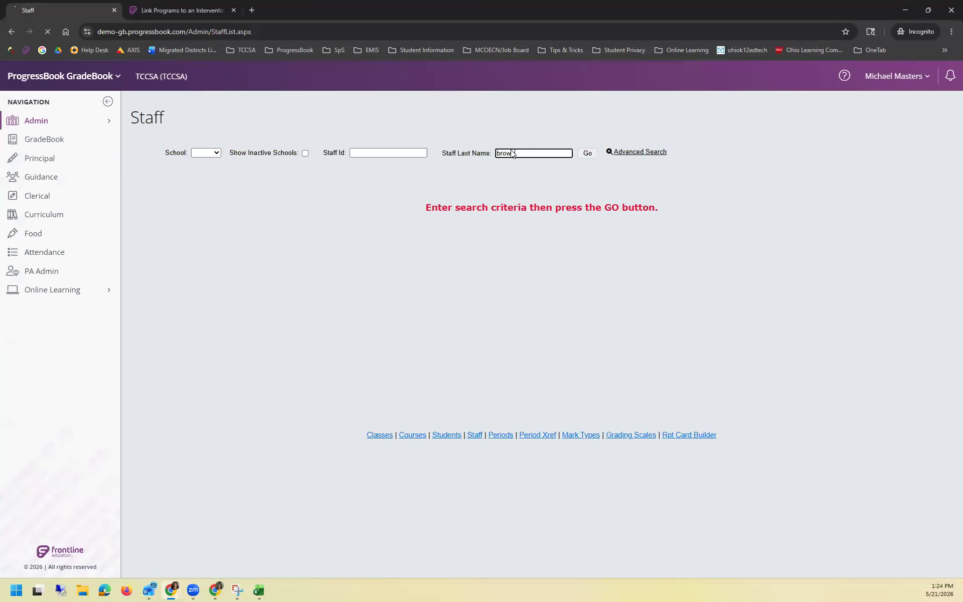
{"action": "key", "text": "Return"}
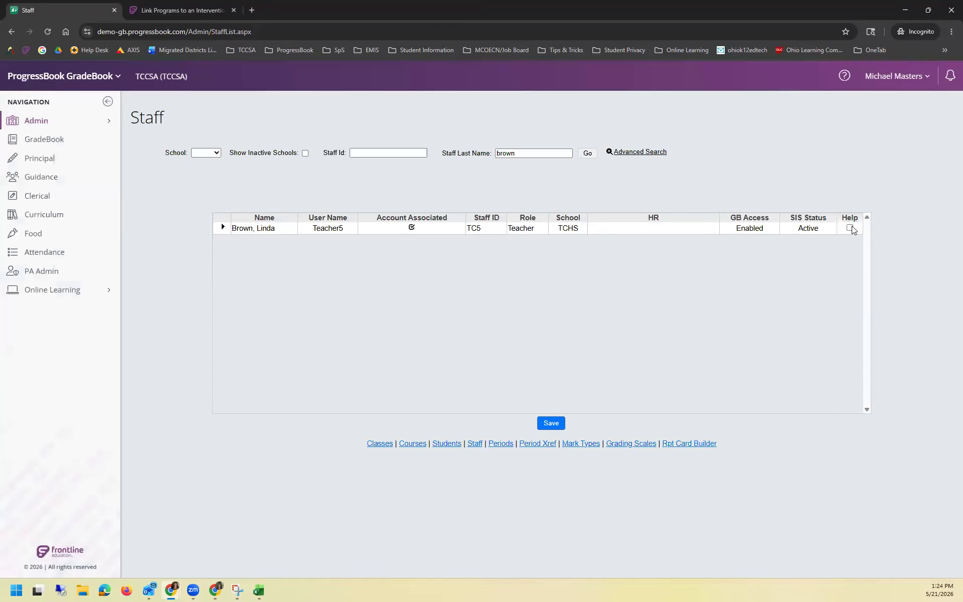
Step: Enable Help for the teacher, save it, and open the READING 3: 10 class dashboard to examine the students' icons
{"action": "left_click", "coordinate": [849, 227]}
{"action": "left_click", "coordinate": [550, 424]}
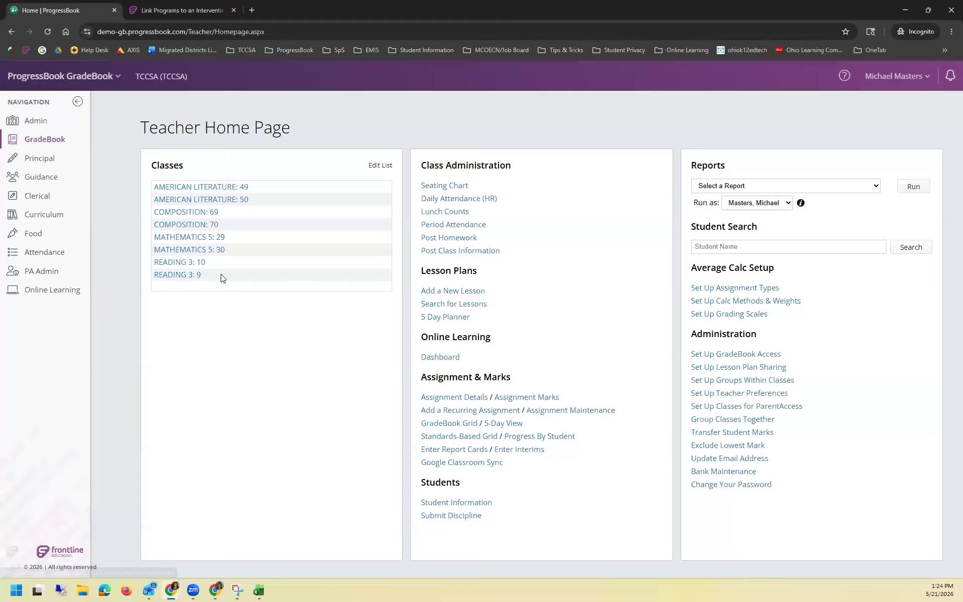
{"action": "left_click", "coordinate": [188, 267]}
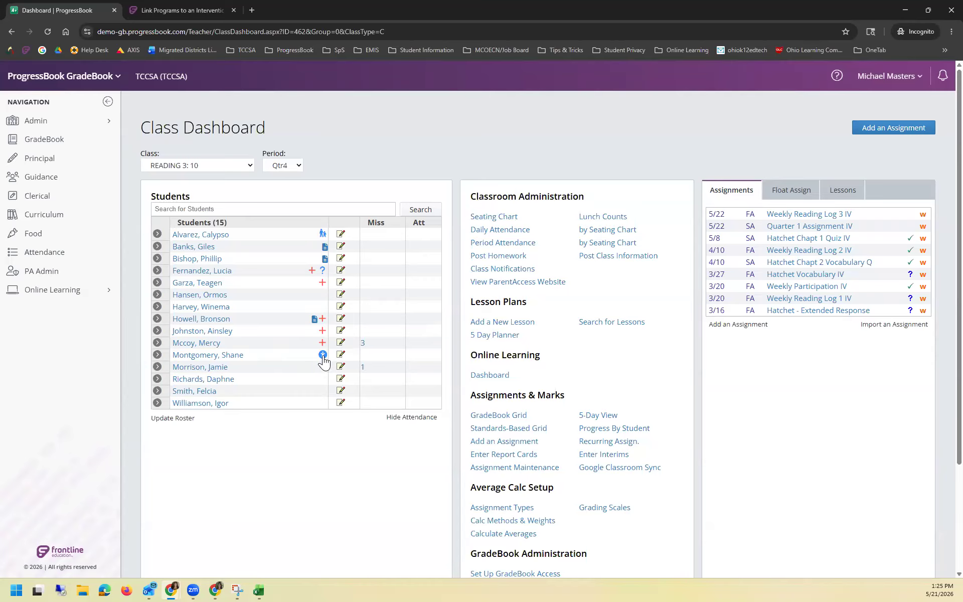
{"action": "mouse_move", "coordinate": [323, 360]}
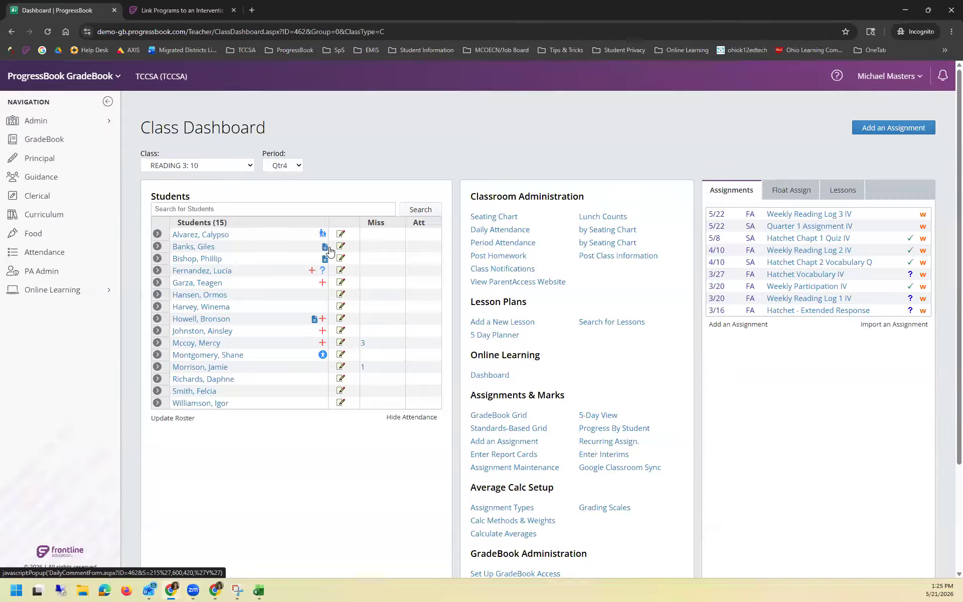
Step: Switch back to ProgressBook DataMap and open the grade 3 student's Reading Mastery intervention starting 1/19/2026 for editing
{"action": "left_click", "coordinate": [105, 78]}
{"action": "left_click", "coordinate": [125, 146]}
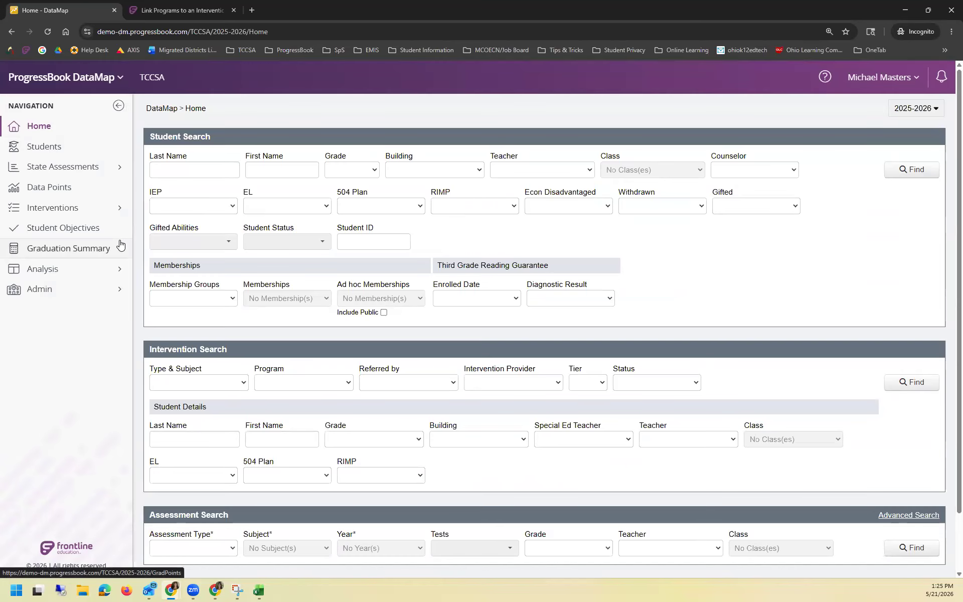
{"action": "left_click", "coordinate": [63, 153]}
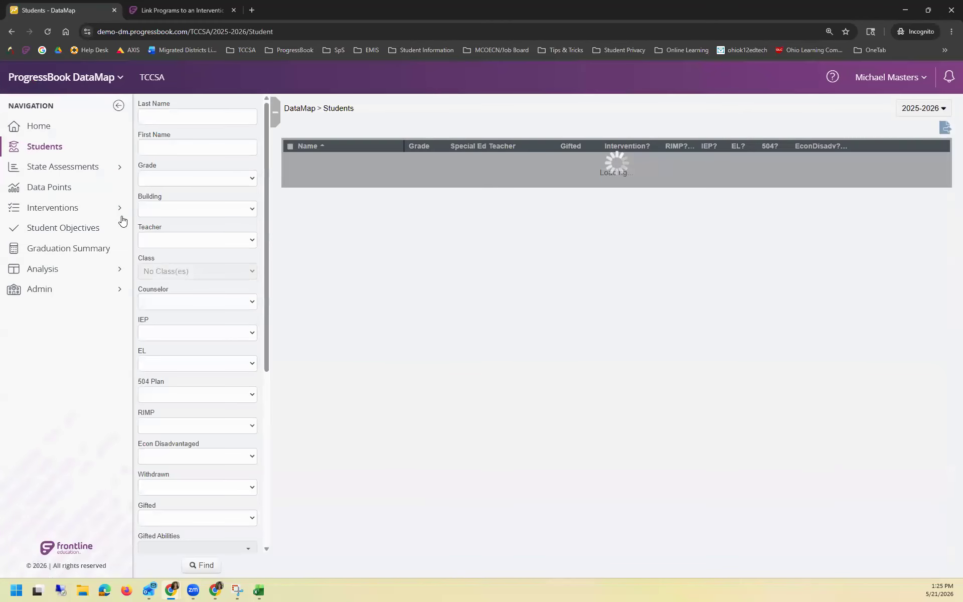
{"action": "left_click", "coordinate": [122, 214]}
{"action": "left_click", "coordinate": [172, 124]}
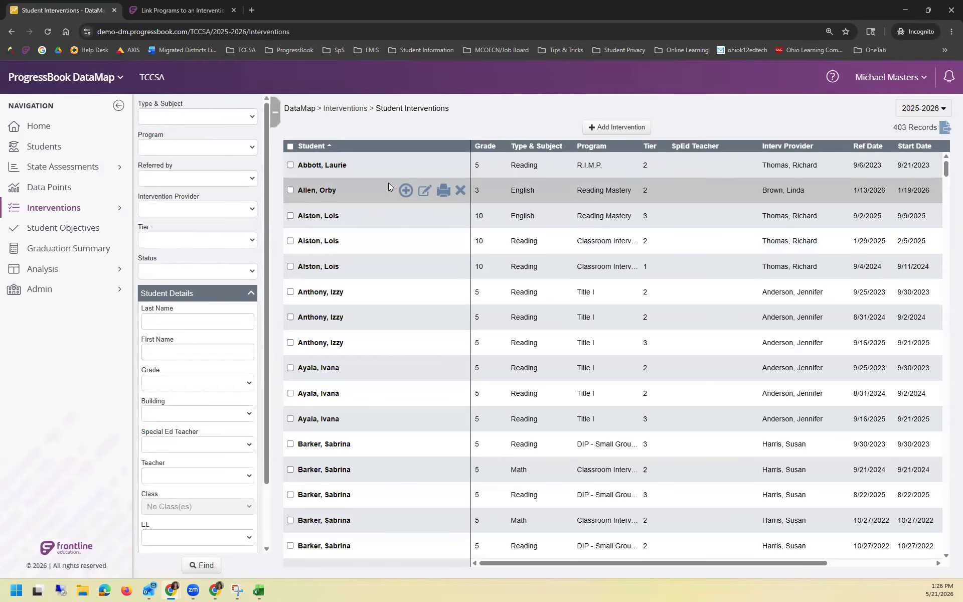
{"action": "left_click", "coordinate": [424, 193]}
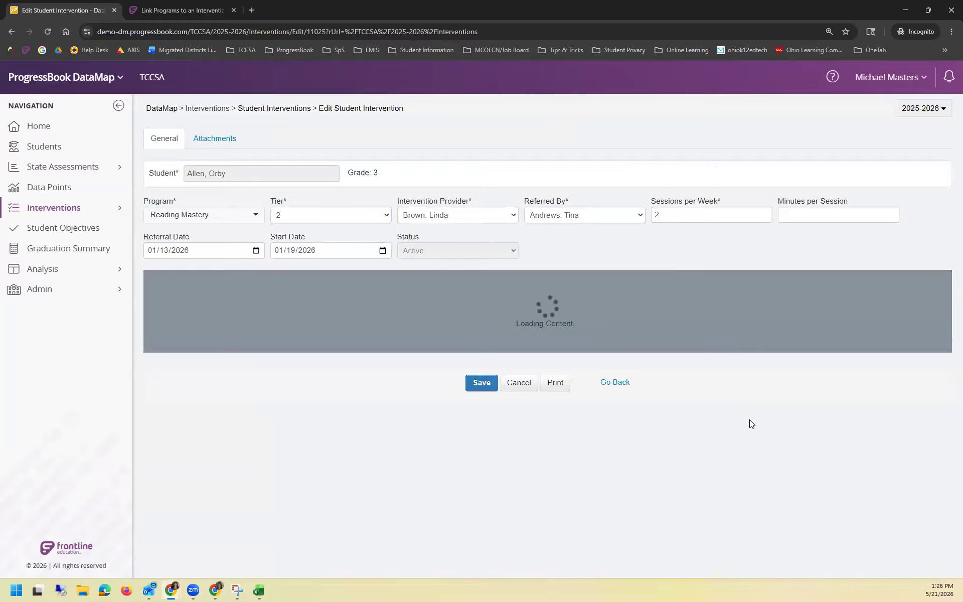
Step: Add "I can put my year summary here." below the signature line in the Exit Summary
{"action": "scroll", "coordinate": [750, 420], "scroll_direction": "down", "scroll_amount": 10}
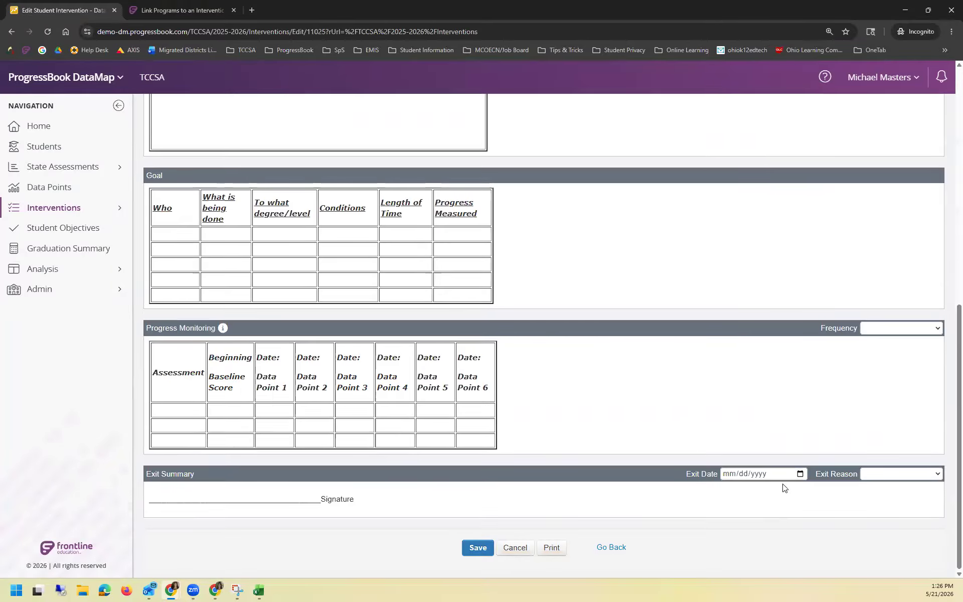
{"action": "left_click", "coordinate": [377, 504]}
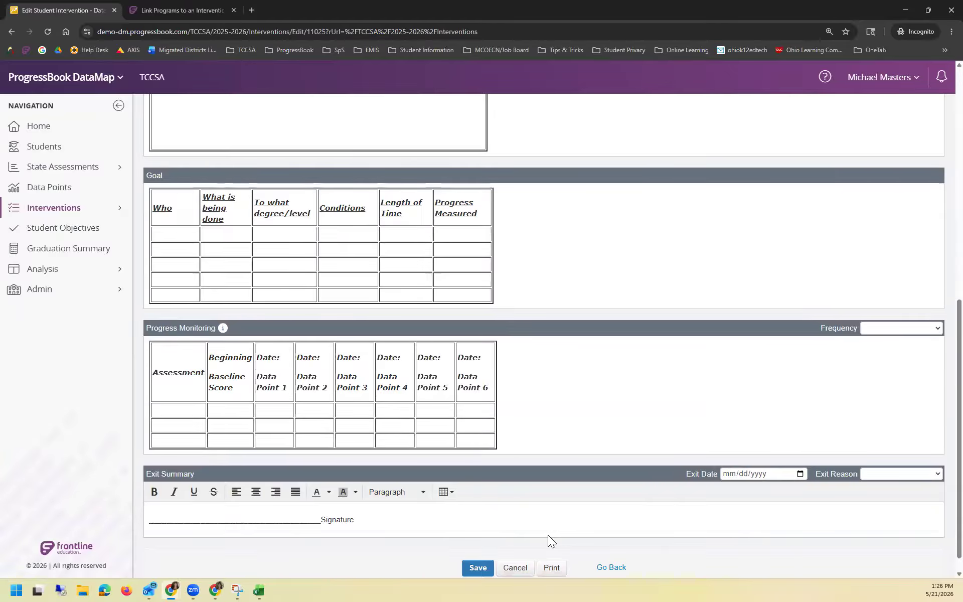
{"action": "key", "text": "Return"}
{"action": "key", "text": "Return"}
{"action": "type", "text": "I can put my"}
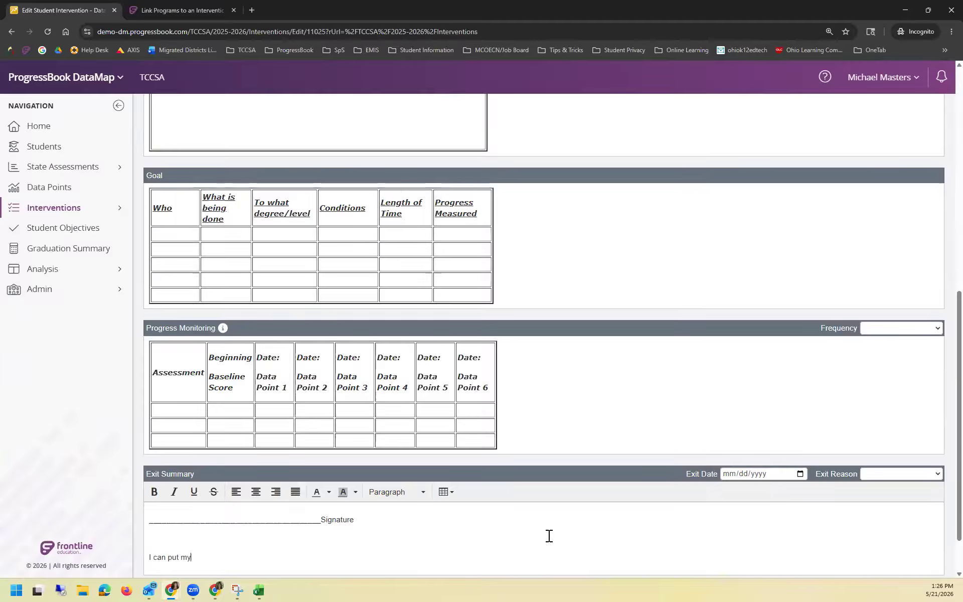
{"action": "type", "text": " year summary here."}
Step: Set the intervention's exit date to 05/29/2026 and its exit reason to End of Year
{"action": "left_click", "coordinate": [801, 475]}
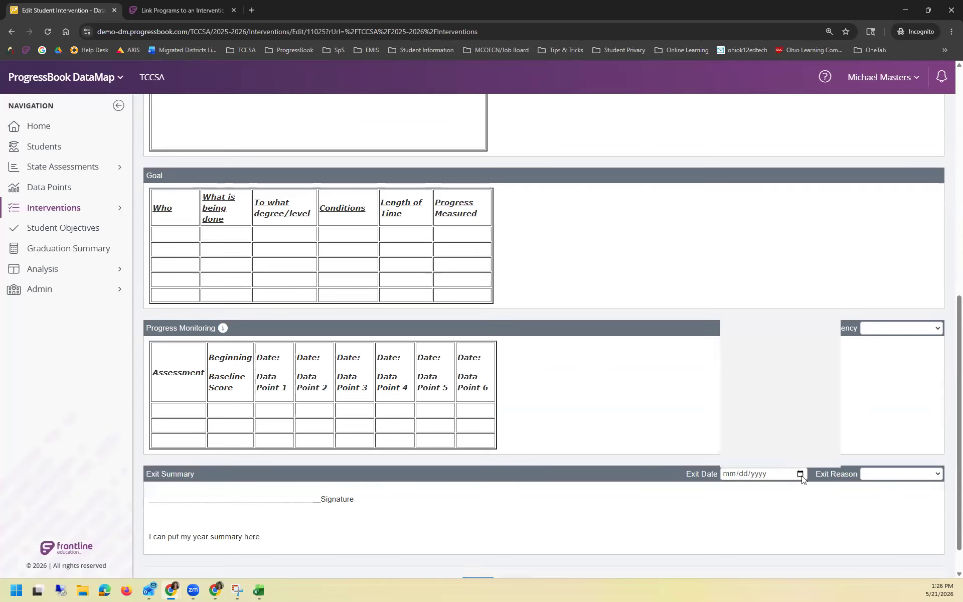
{"action": "left_click", "coordinate": [810, 422]}
{"action": "left_click", "coordinate": [896, 477]}
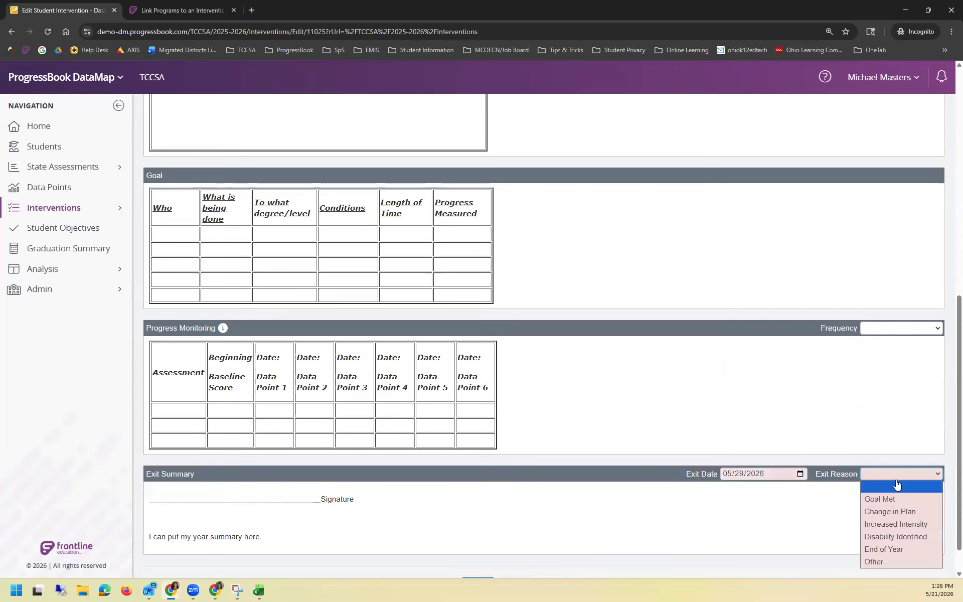
{"action": "left_click", "coordinate": [909, 550]}
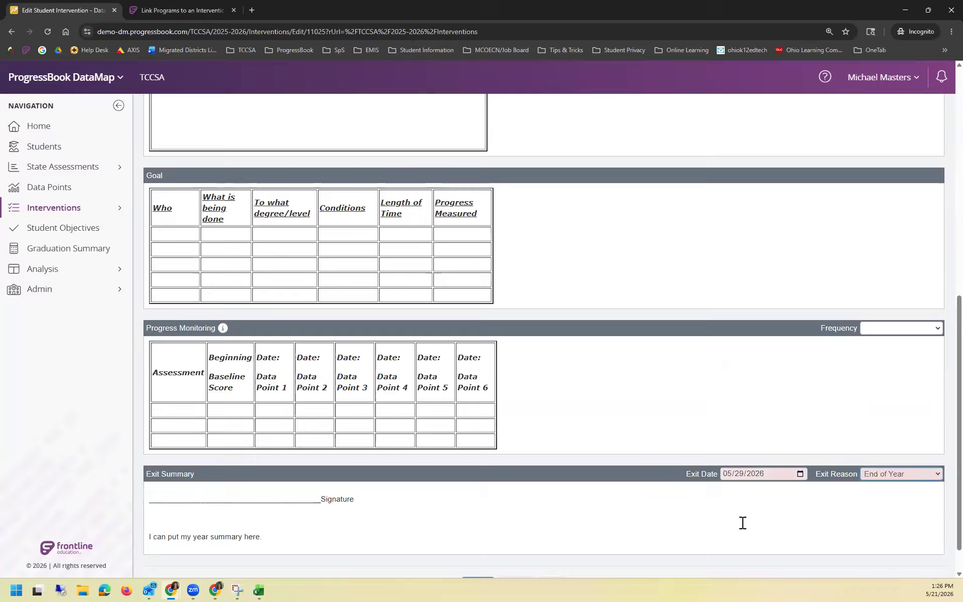
Step: Save the intervention and confirm that it should be closed
{"action": "scroll", "coordinate": [741, 522], "scroll_direction": "down", "scroll_amount": 1}
{"action": "left_click", "coordinate": [482, 547]}
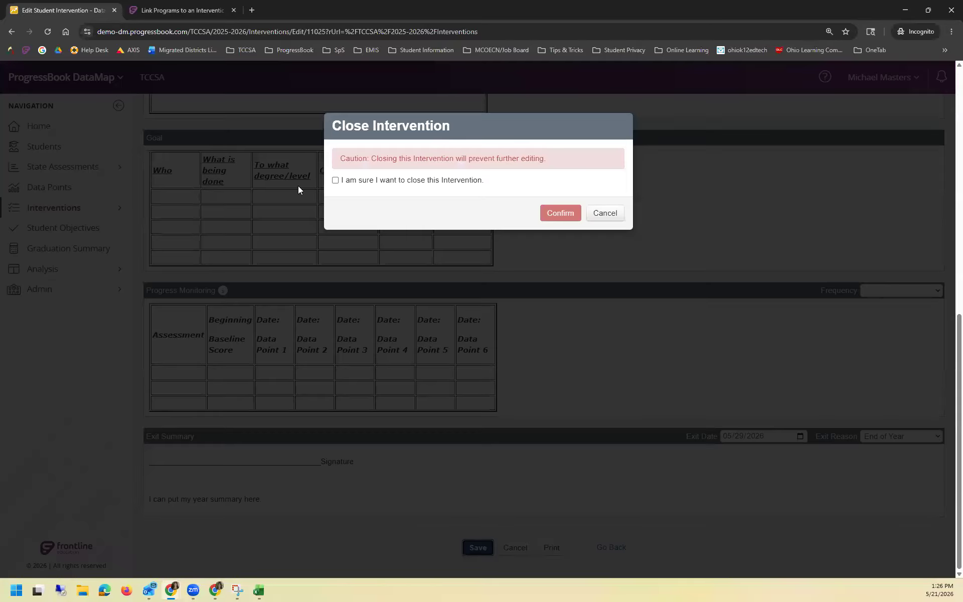
{"action": "left_click", "coordinate": [413, 187]}
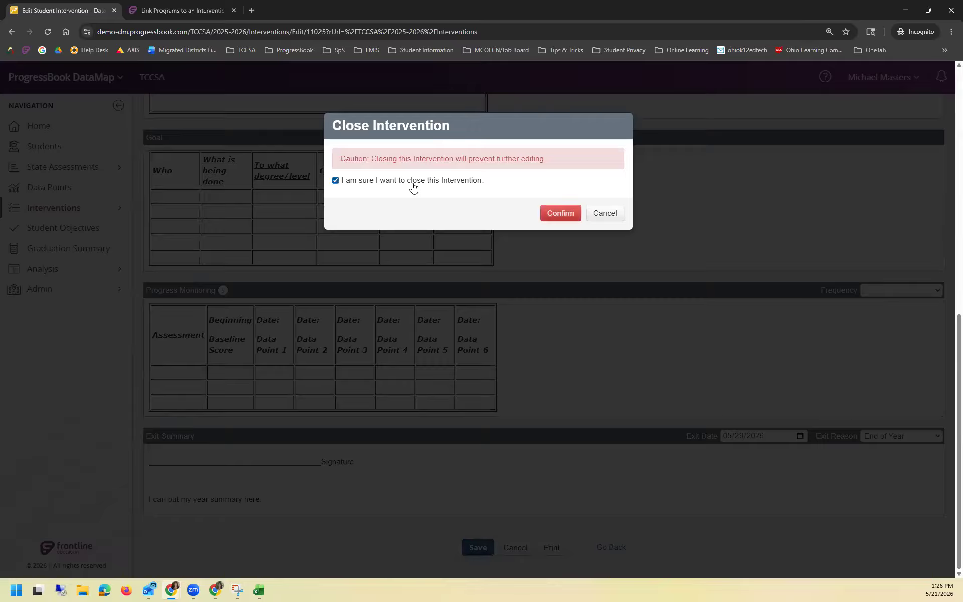
{"action": "left_click", "coordinate": [552, 215]}
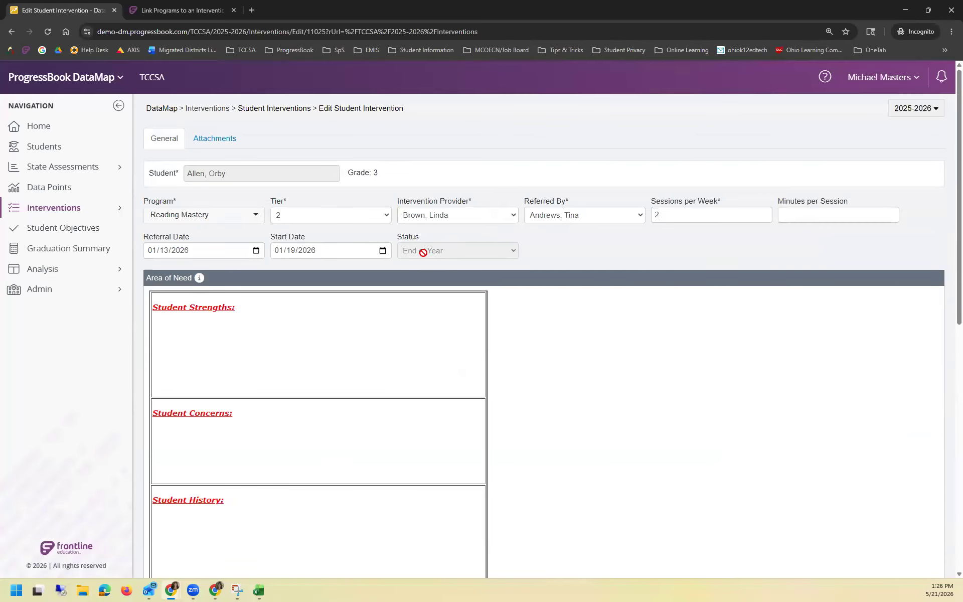
Step: Try to add the text "an edit" under Student Strengths in the closed intervention
{"action": "left_click", "coordinate": [284, 347]}
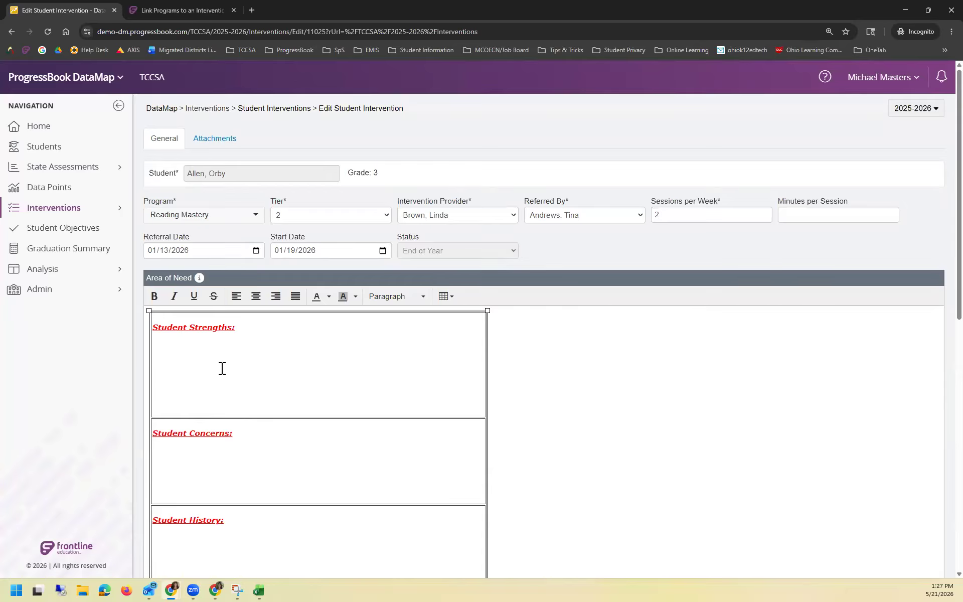
{"action": "type", "text": "an edit"}
{"action": "scroll", "coordinate": [540, 360], "scroll_direction": "down", "scroll_amount": 10}
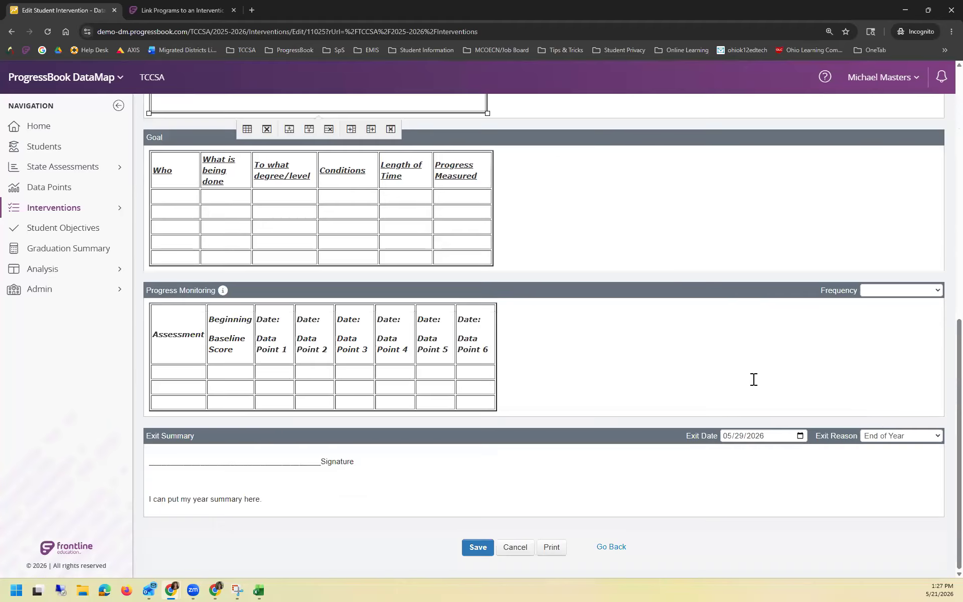
Step: Return to the Student Interventions list and check the exit date and status of the closed Reading Mastery intervention
{"action": "left_click", "coordinate": [34, 210]}
{"action": "left_click", "coordinate": [185, 120]}
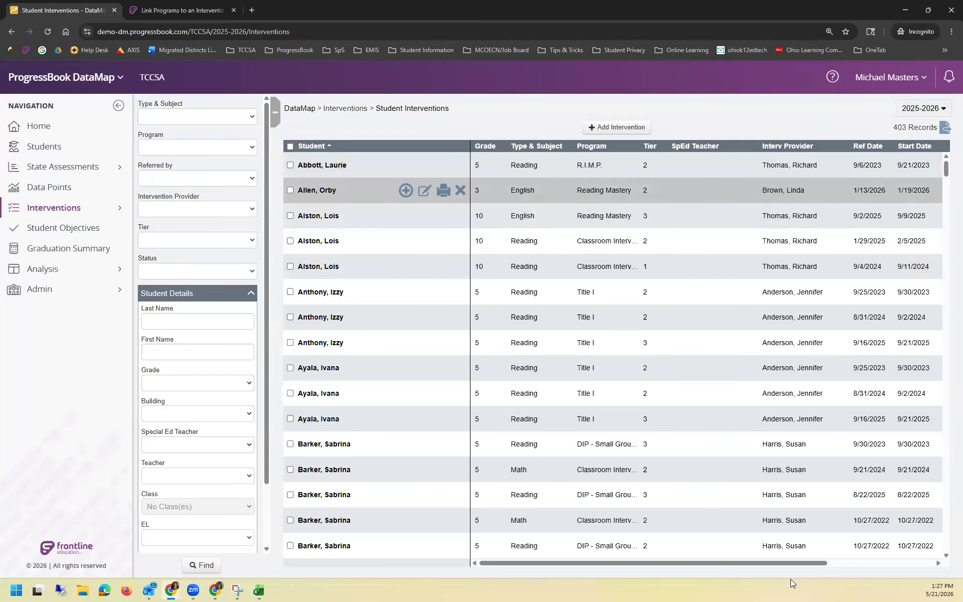
{"action": "left_click_drag", "start_coordinate": [766, 562], "coordinate": [872, 569]}
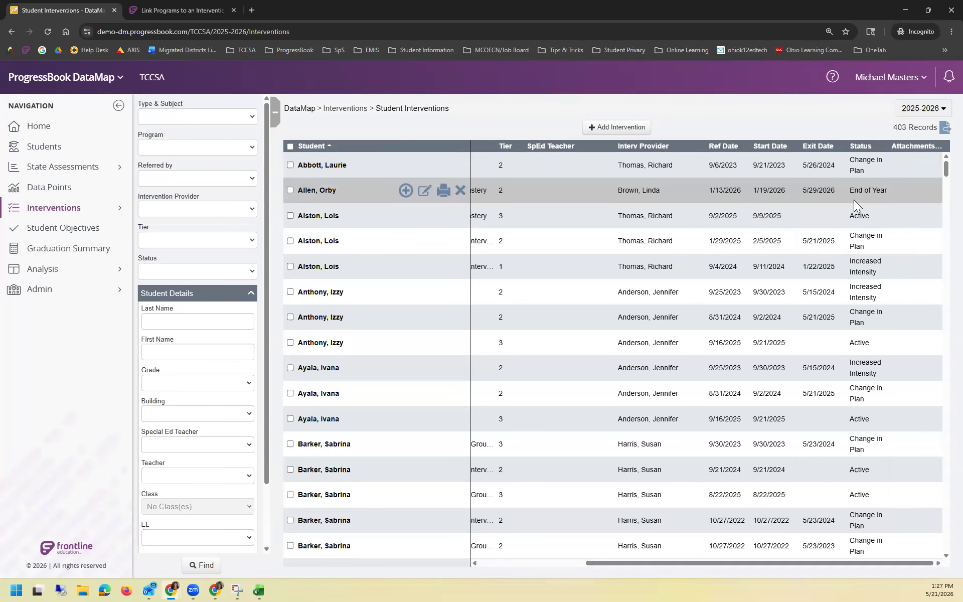
{"action": "left_click_drag", "start_coordinate": [650, 562], "coordinate": [501, 563]}
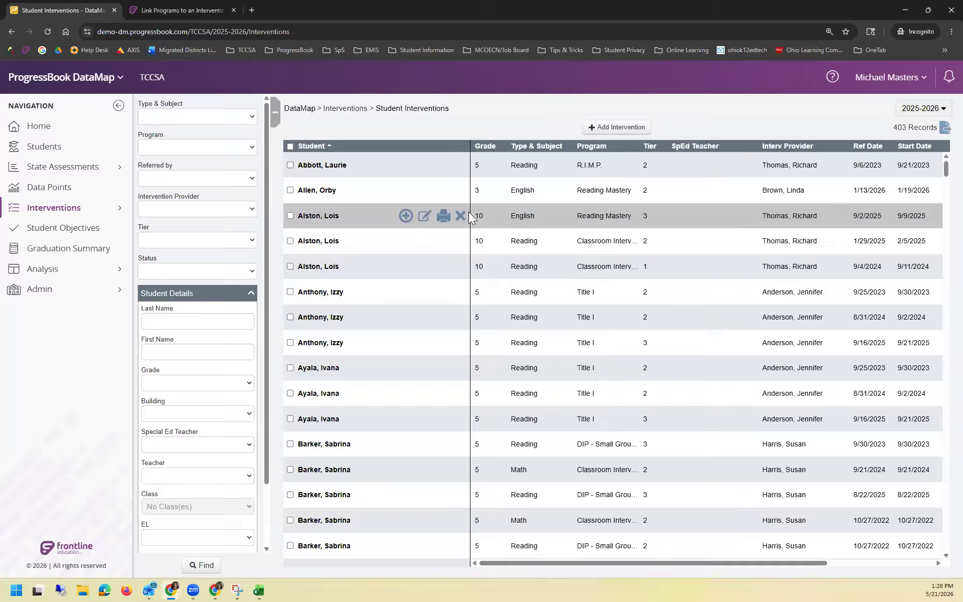
Step: Select the grade 10 Reading intervention starting 2/5/2025 and three grade 5 interventions: Title I starting 9/2/2024 and 9/21/2025, and Math starting 10/27/2022
{"action": "left_click", "coordinate": [290, 216]}
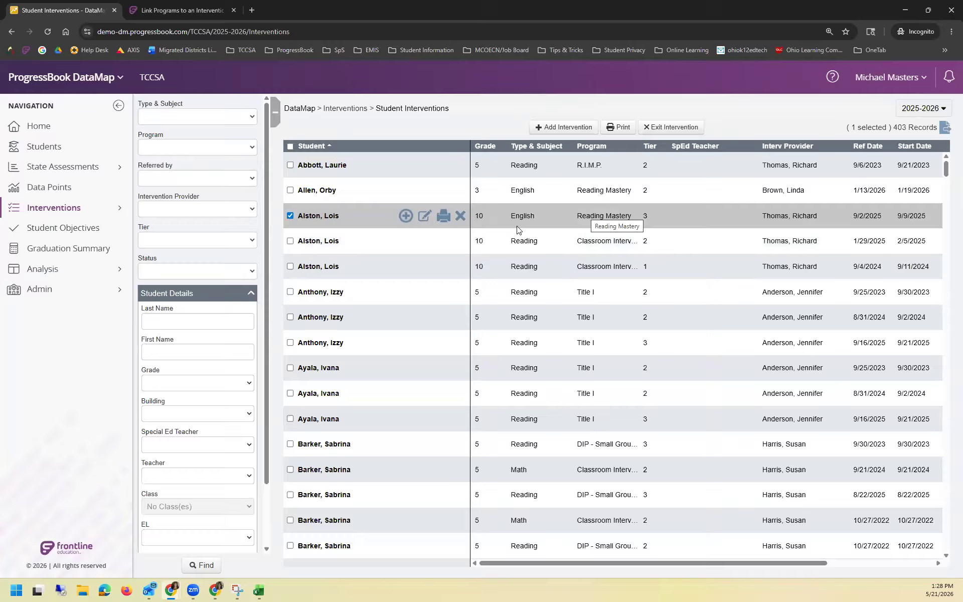
{"action": "left_click", "coordinate": [290, 241]}
{"action": "left_click", "coordinate": [290, 317]}
{"action": "left_click", "coordinate": [289, 419]}
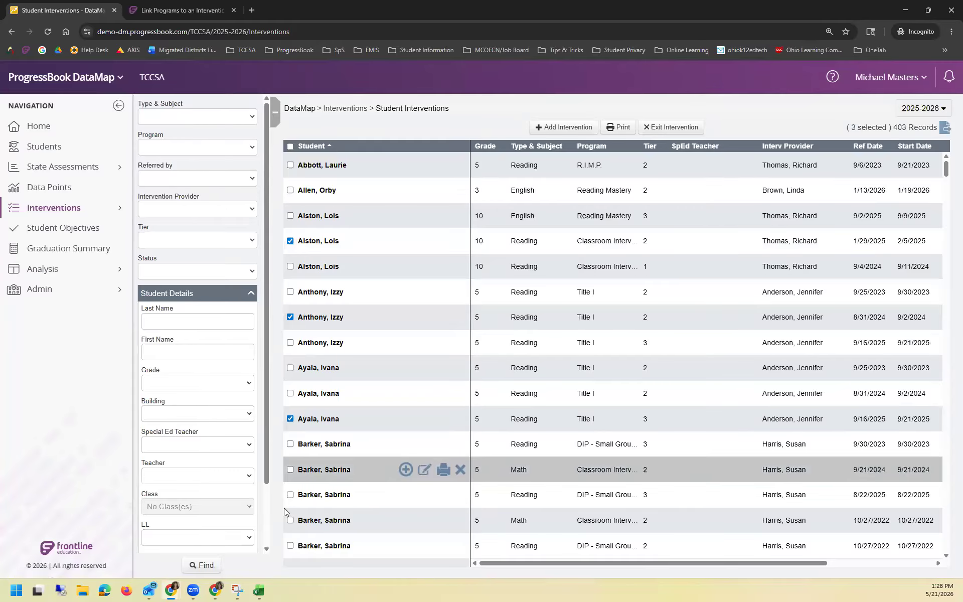
{"action": "left_click", "coordinate": [290, 520]}
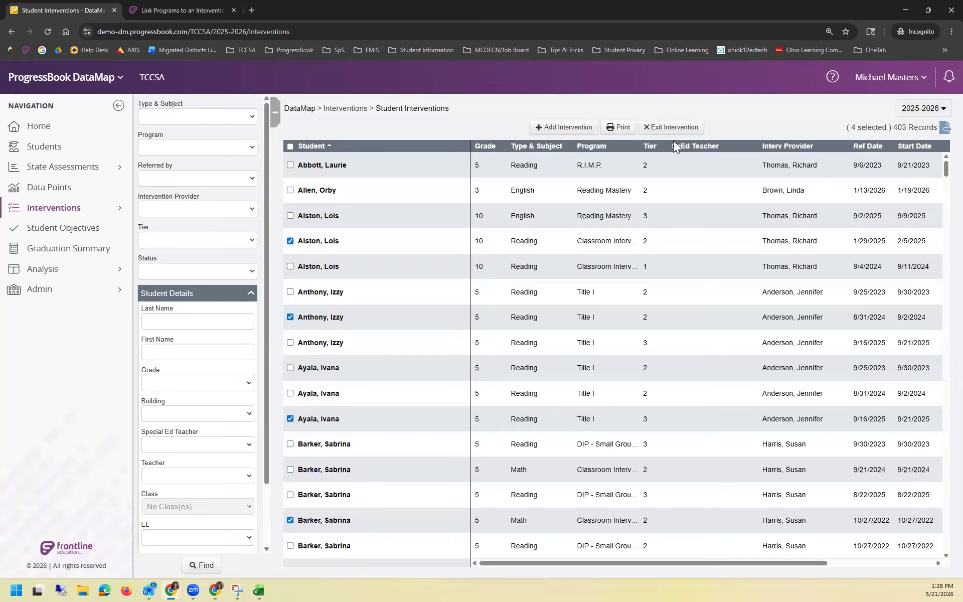
Step: Start exiting the selected interventions together, with exit date 05/22/2026 and exit reason End of Year
{"action": "left_click", "coordinate": [675, 128]}
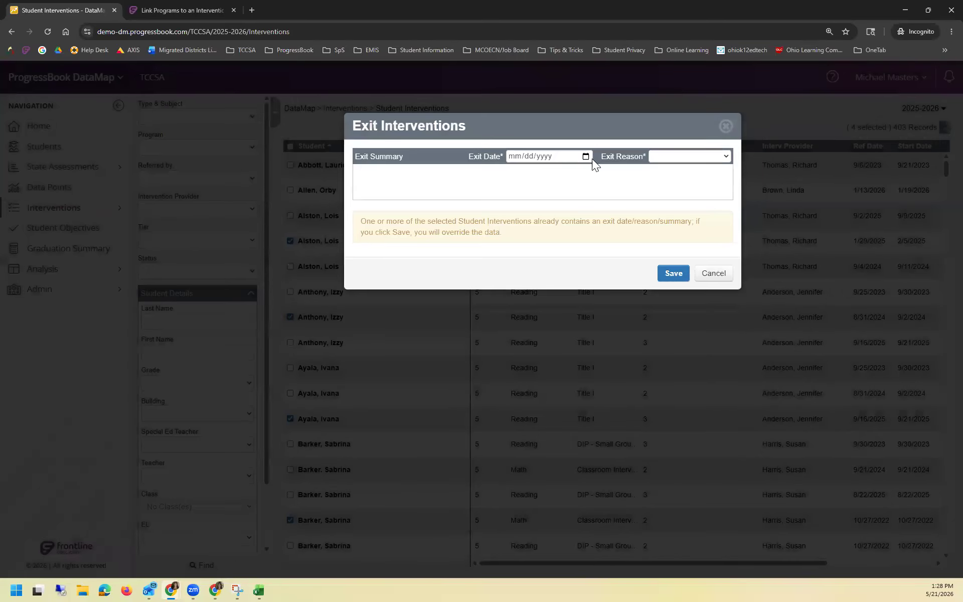
{"action": "left_click", "coordinate": [587, 156]}
{"action": "left_click", "coordinate": [597, 257]}
{"action": "left_click", "coordinate": [685, 232]}
Step: Enter "To type a summary for all students" as the shared exit summary and save the exit
{"action": "left_click", "coordinate": [437, 180]}
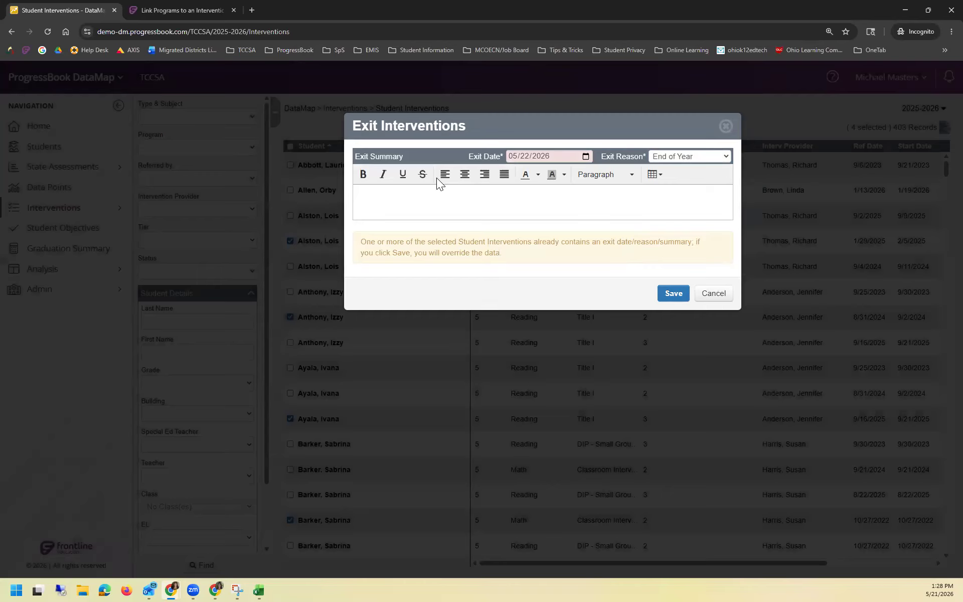
{"action": "type", "text": "To type a summary for all students"}
{"action": "left_click", "coordinate": [513, 242]}
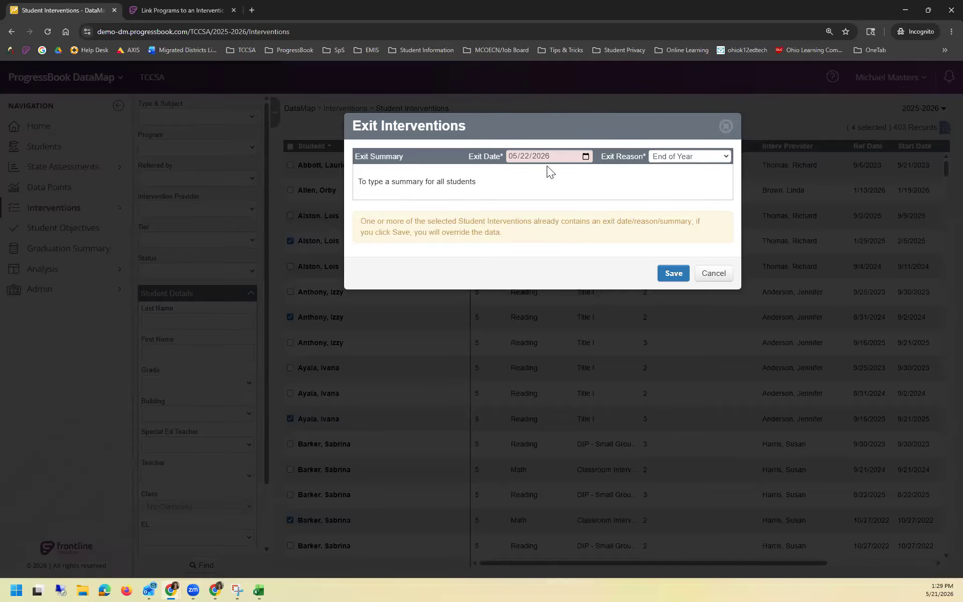
{"action": "left_click", "coordinate": [681, 280]}
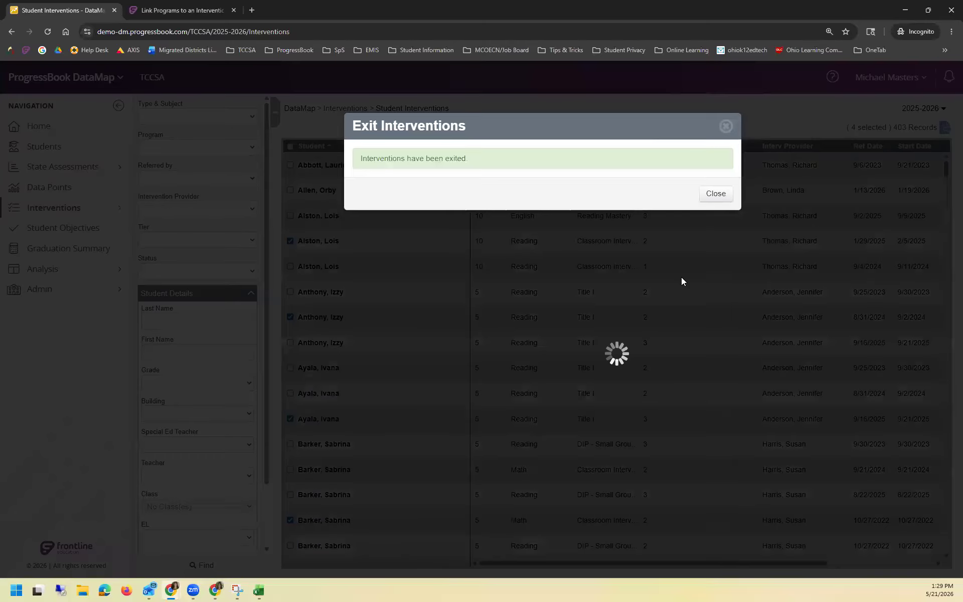
{"action": "left_click", "coordinate": [715, 194]}
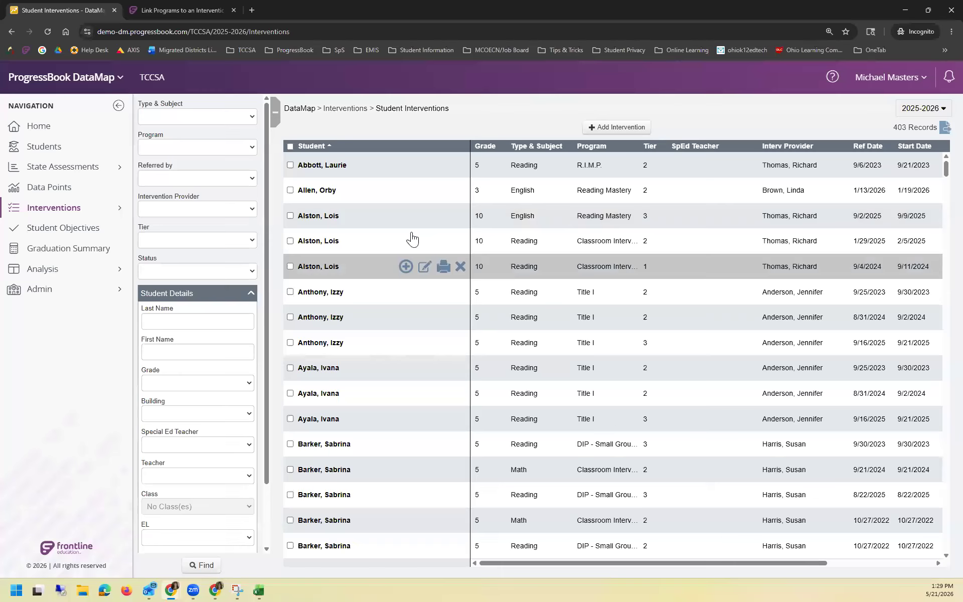
Step: Check the exit dates and statuses in the list, and view all interventions on the grade 10 student's roadmap
{"action": "left_click_drag", "start_coordinate": [628, 563], "coordinate": [791, 266]}
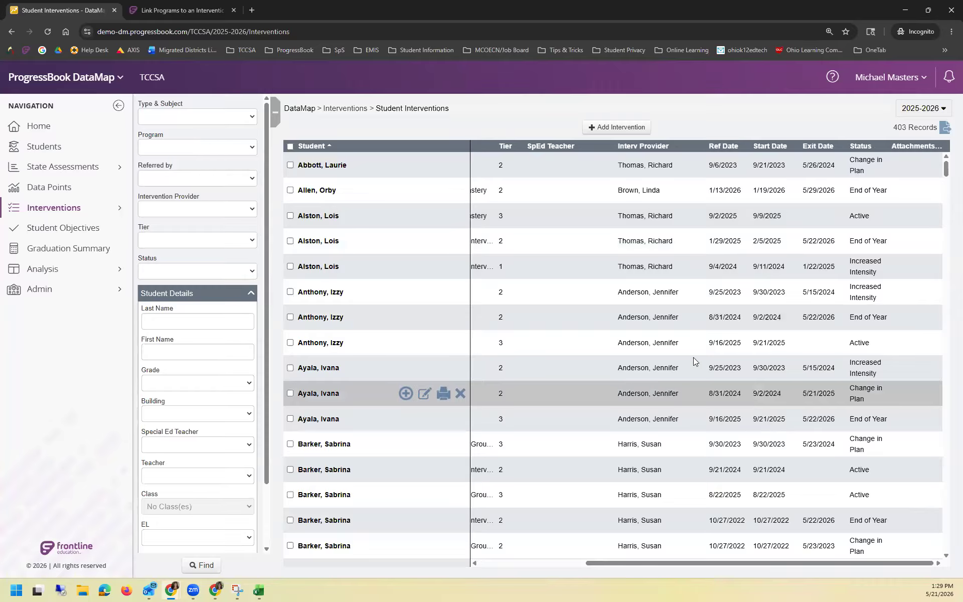
{"action": "left_click", "coordinate": [322, 215]}
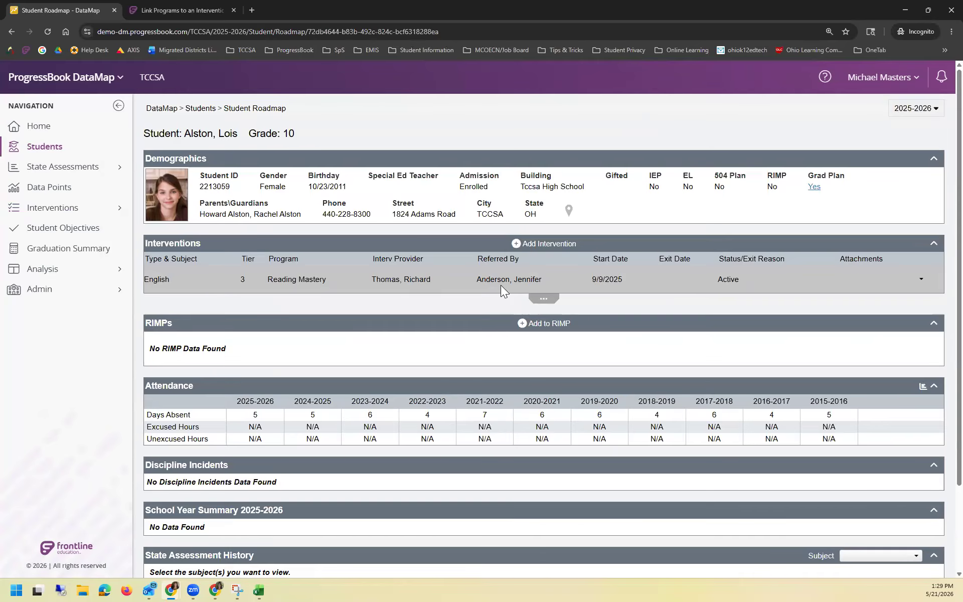
{"action": "left_click", "coordinate": [544, 300]}
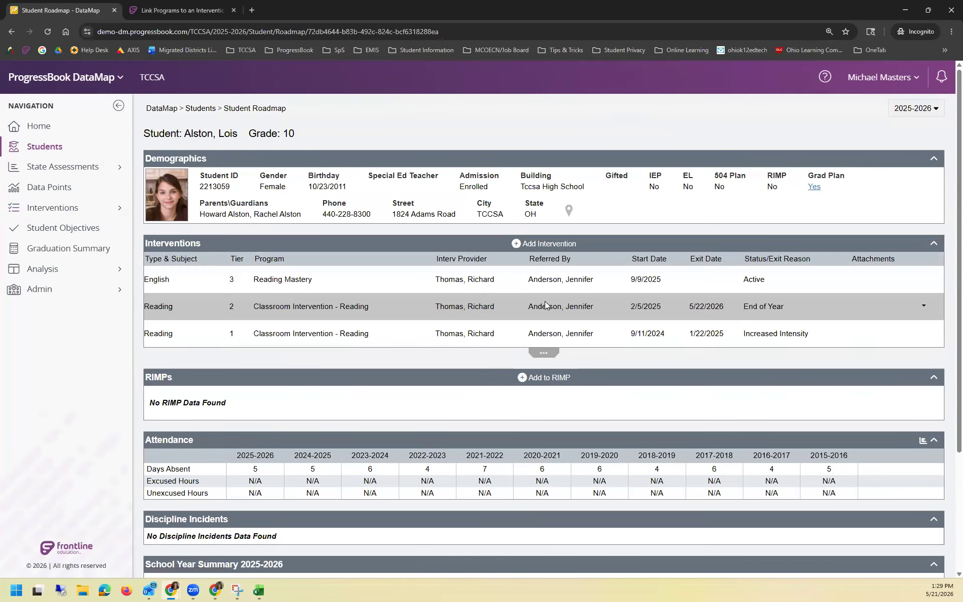